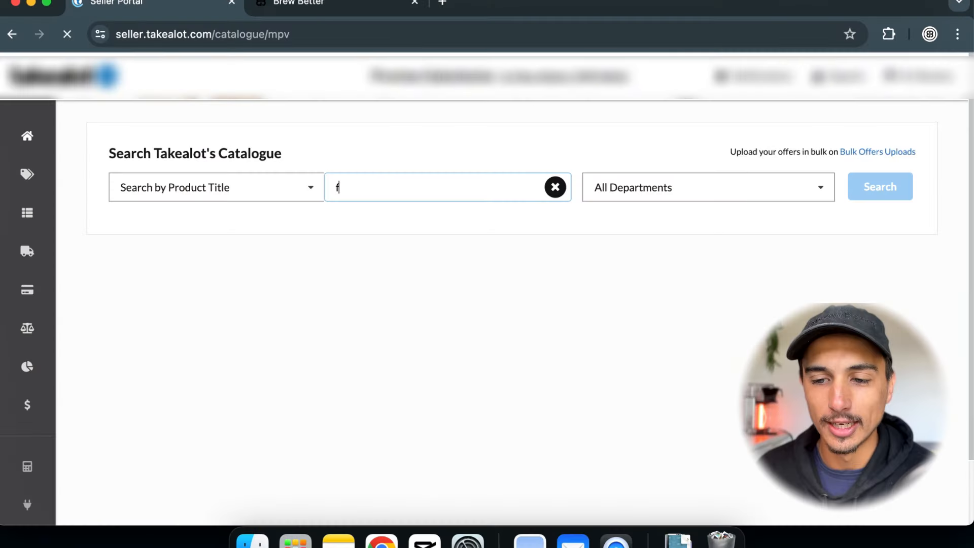
Step: Search the Takealot catalogue by product title for "filter holder" and look through the matching listings
text(ilter holder)
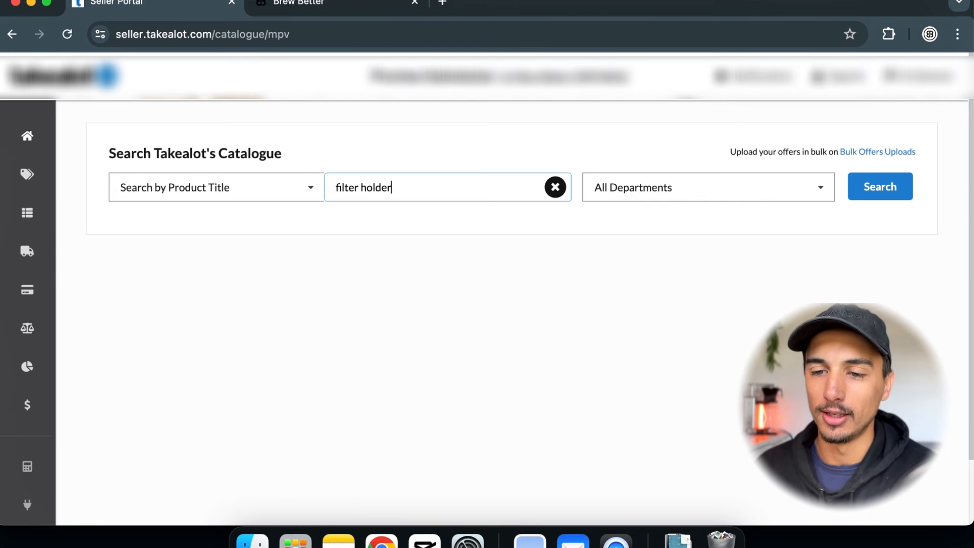
key(Return)
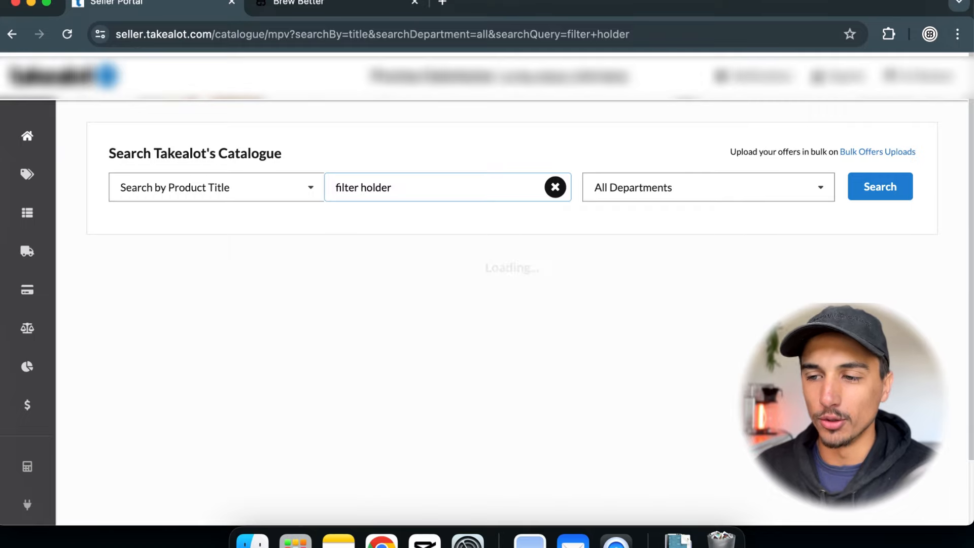
scroll(452, 245, down, 2)
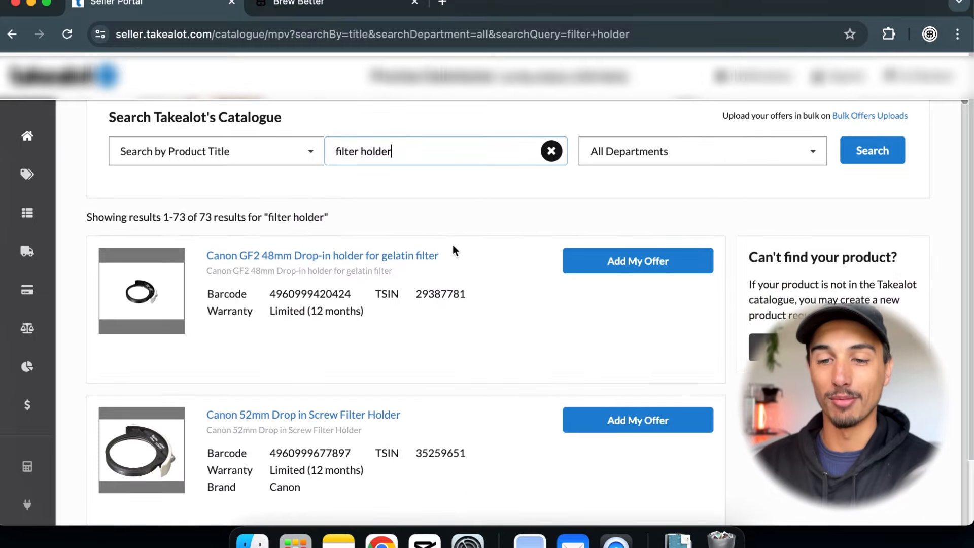
scroll(453, 245, down, 7)
scroll(452, 245, up, 8)
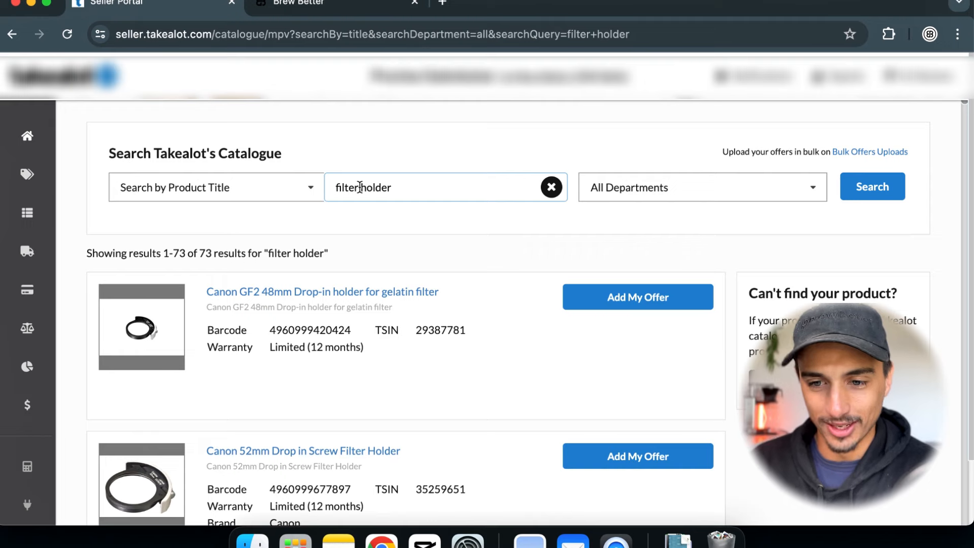
Step: Refine the catalogue search to "filter paper holder" and examine the listings with their competing offers and best prices
text(r pap)
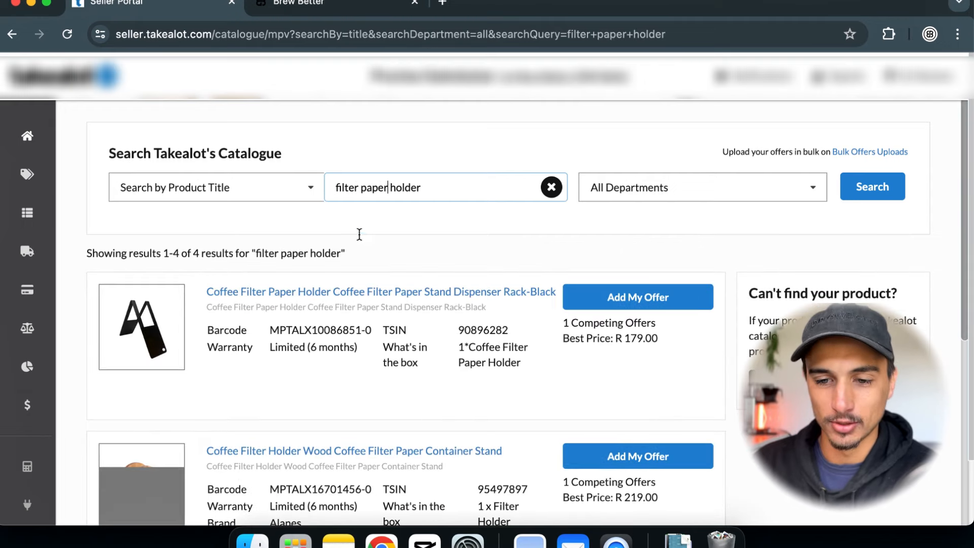
scroll(360, 234, down, 1)
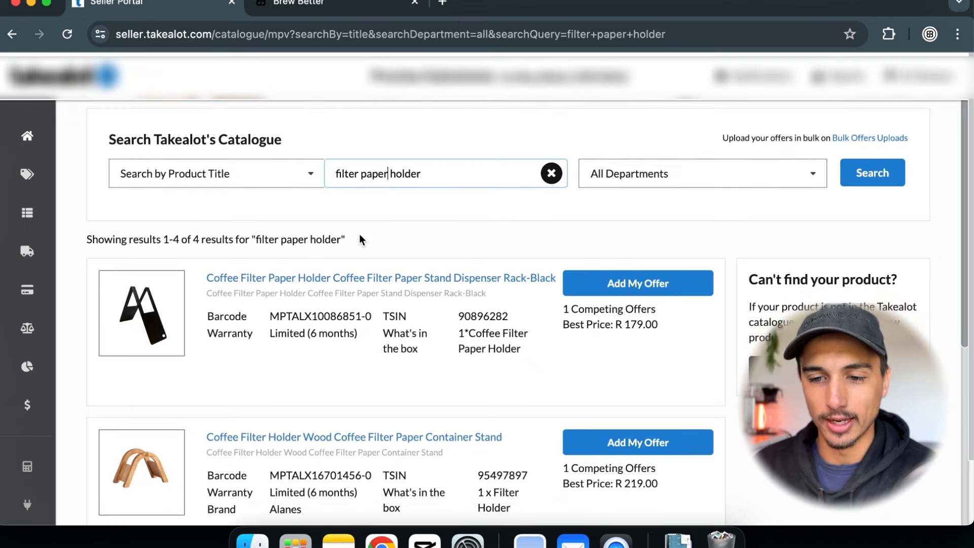
scroll(360, 234, down, 3)
scroll(361, 238, down, 3)
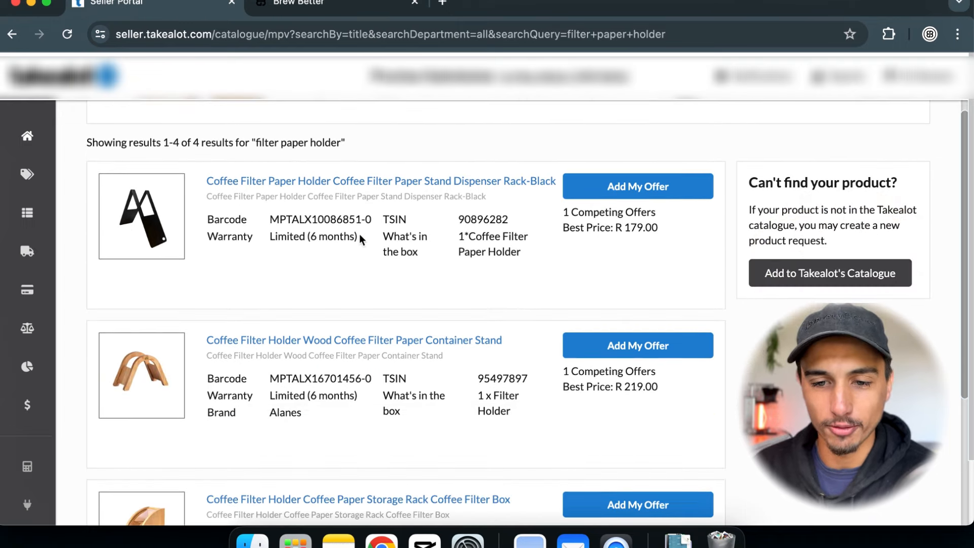
scroll(360, 239, down, 3)
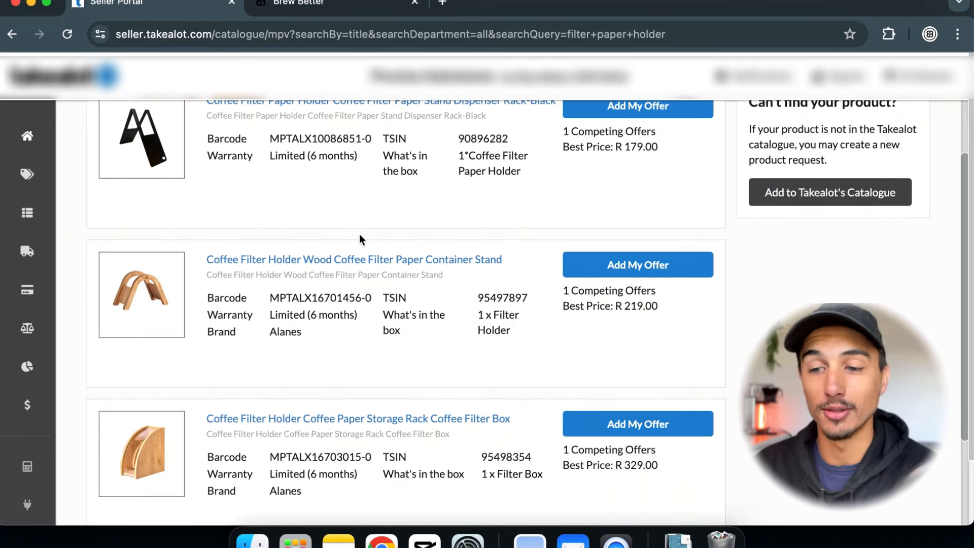
scroll(359, 238, down, 2)
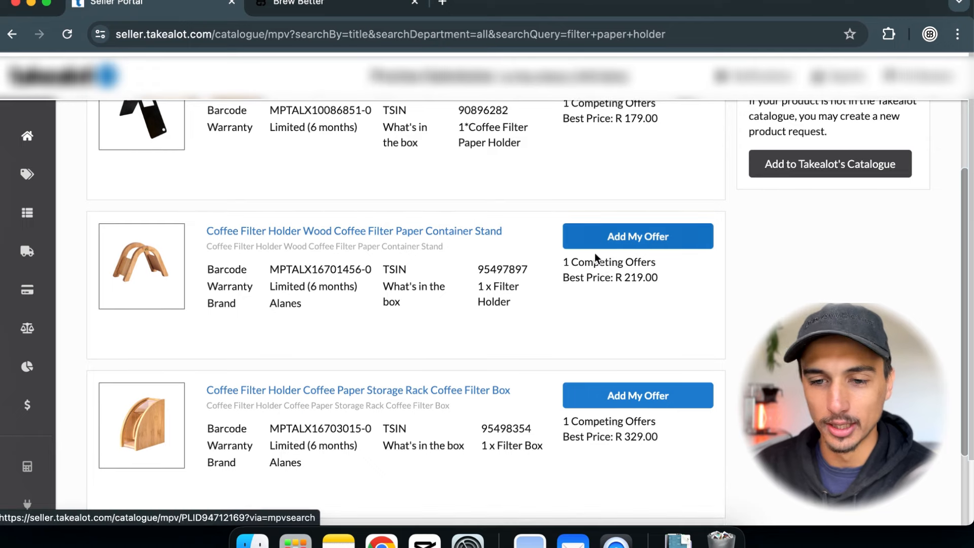
scroll(396, 300, down, 2)
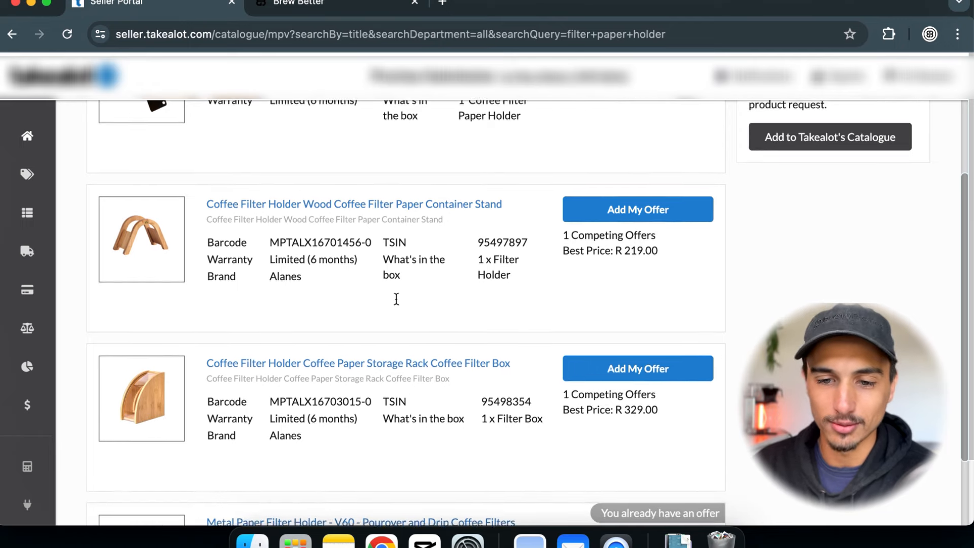
scroll(396, 304, down, 5)
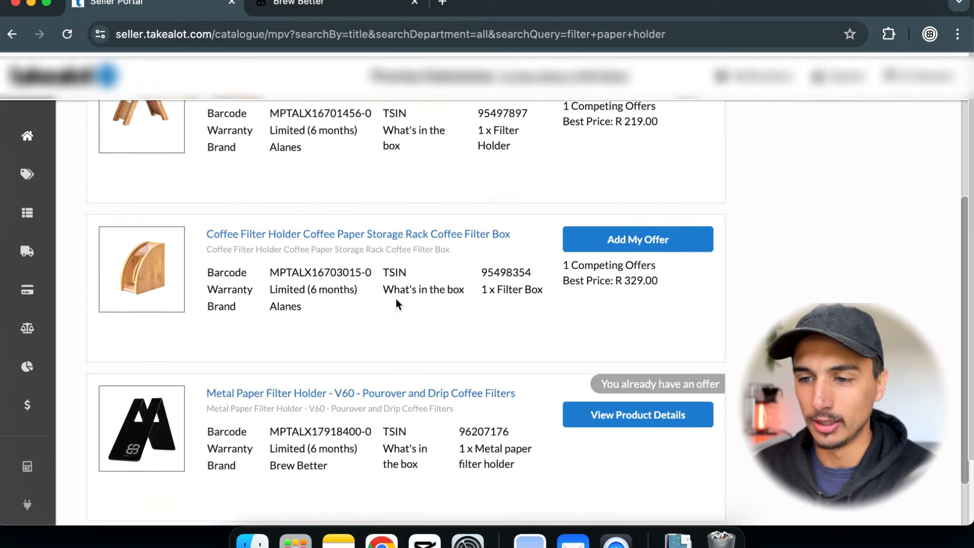
scroll(396, 301, down, 2)
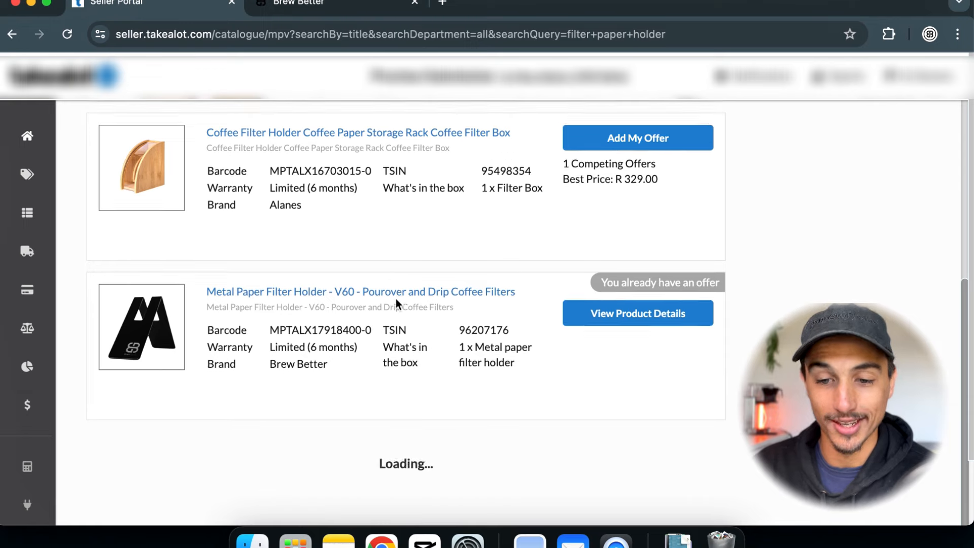
scroll(395, 302, down, 3)
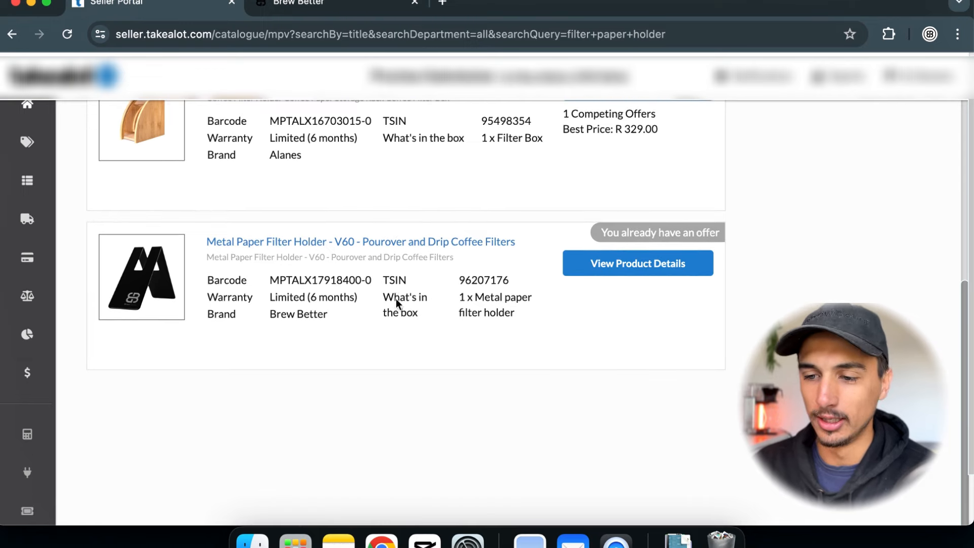
scroll(397, 298, up, 8)
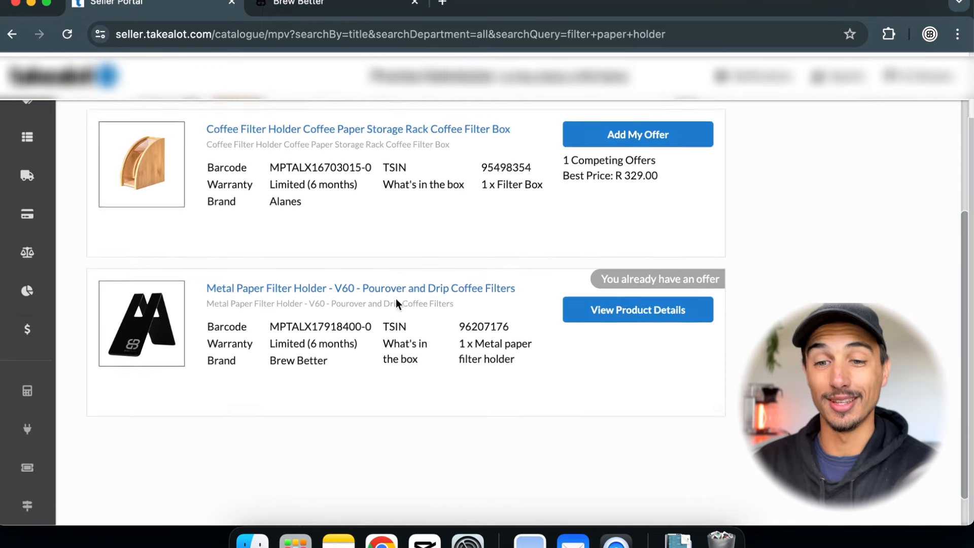
scroll(396, 303, up, 1)
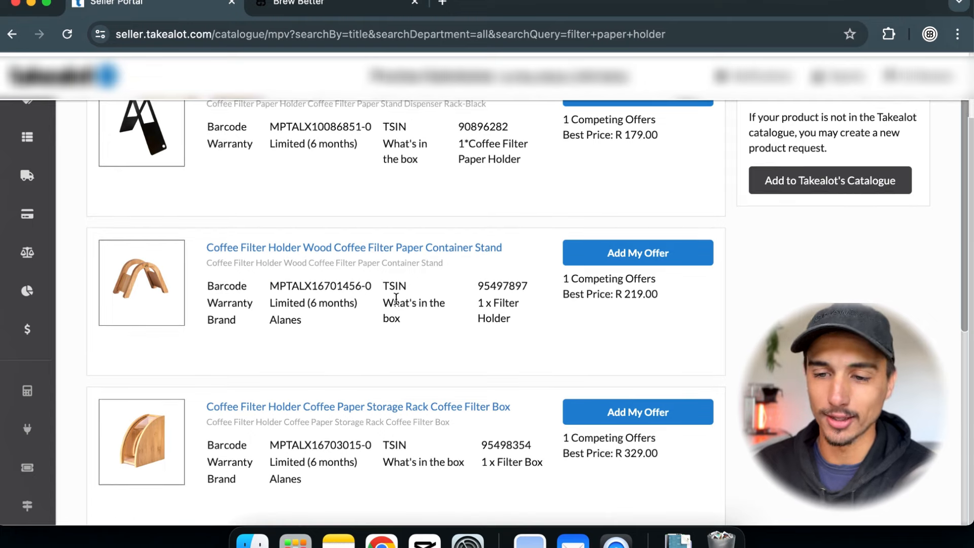
scroll(397, 299, up, 3)
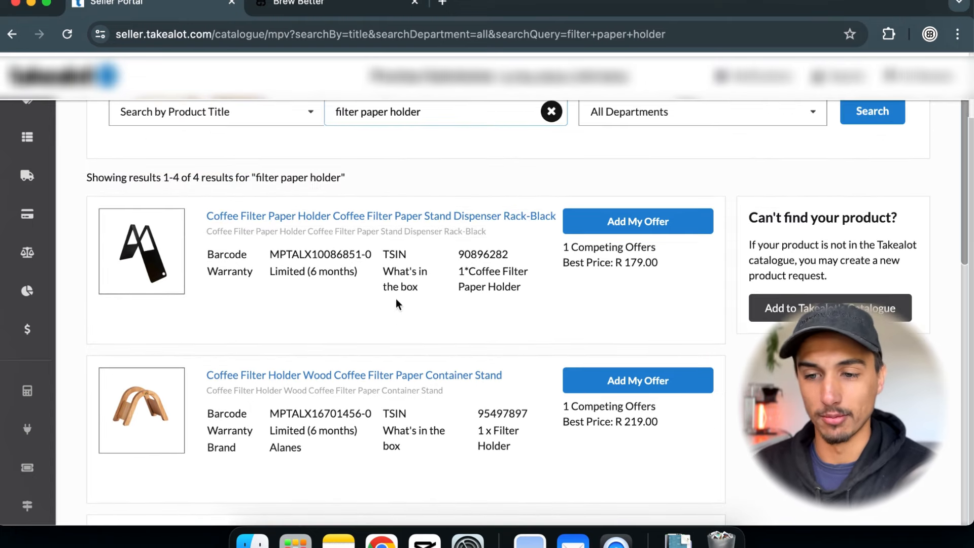
scroll(218, 225, up, 2)
Step: Go to Add to Takealot's Catalogue and start adding a single product
mouse_move(27, 218)
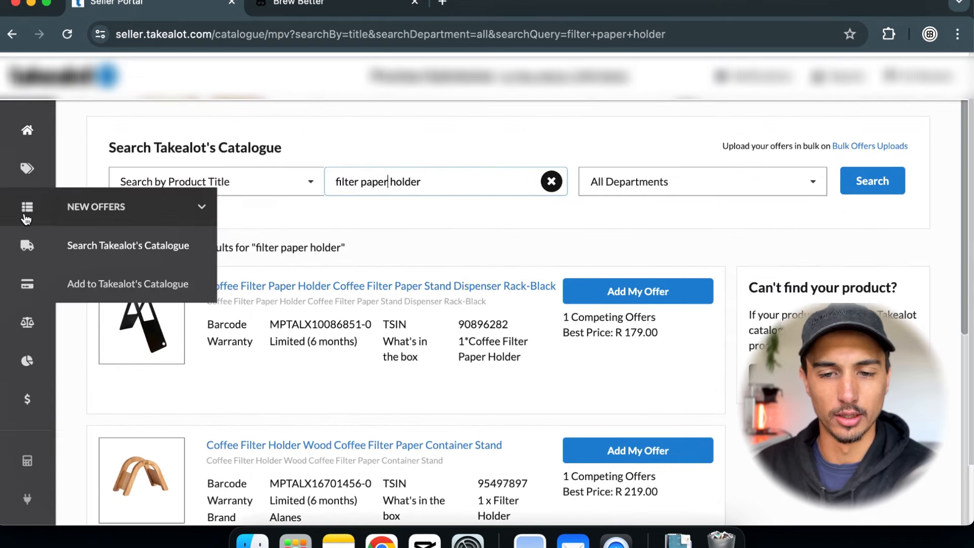
click(143, 287)
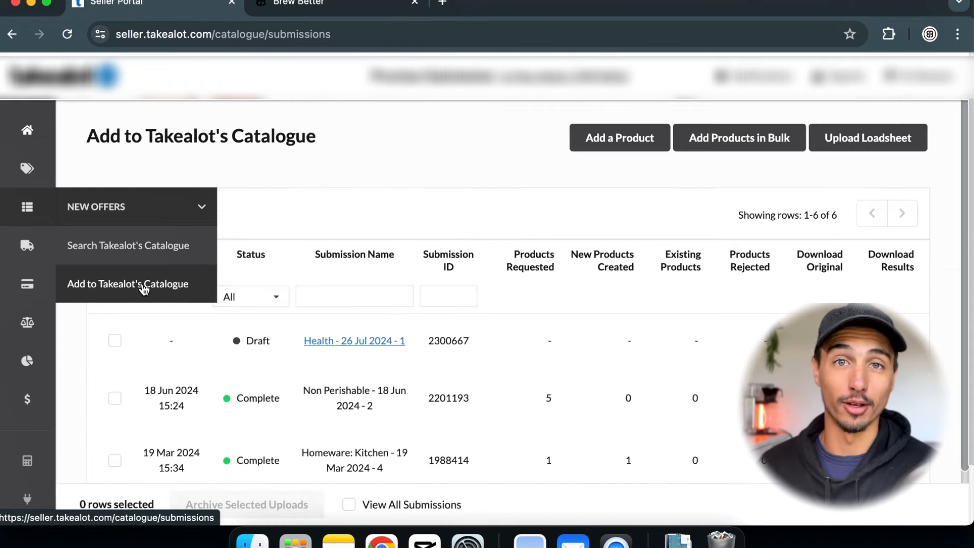
click(589, 147)
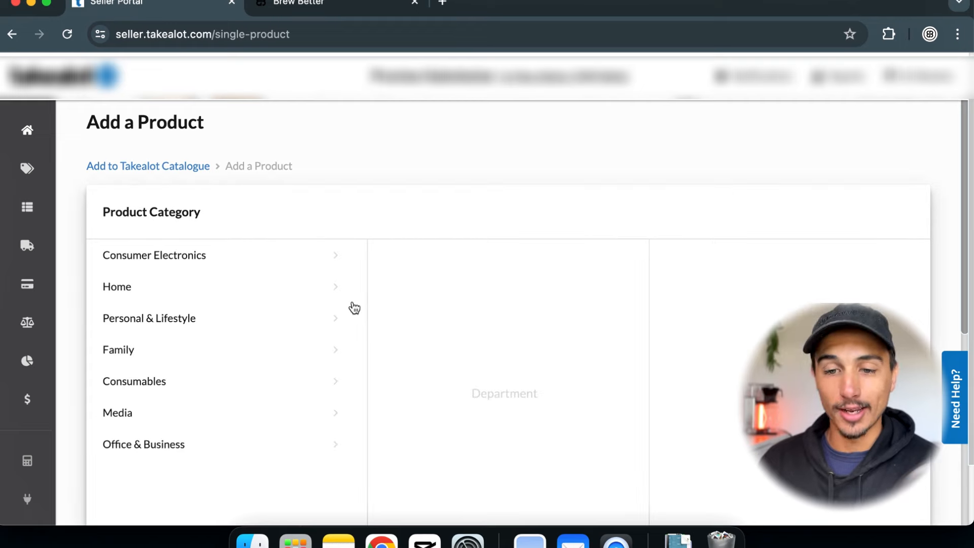
Step: Set the product's main category to Home and its department to Homeware: Kitchen & Decor
scroll(354, 308, down, 1)
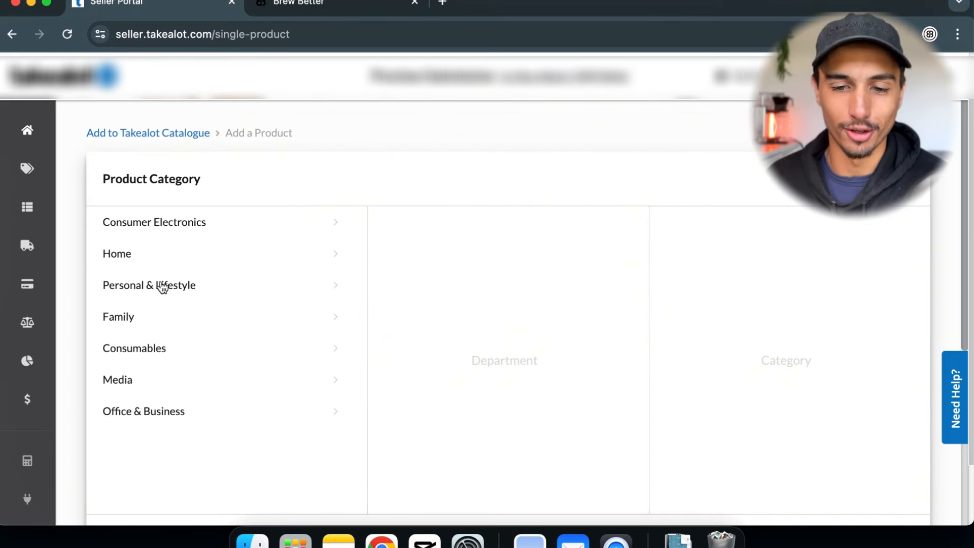
click(154, 351)
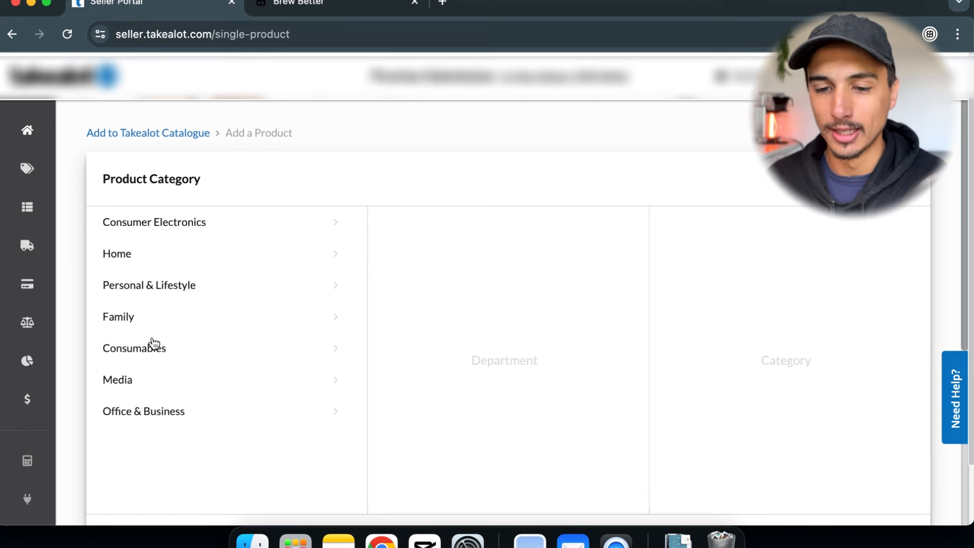
click(335, 256)
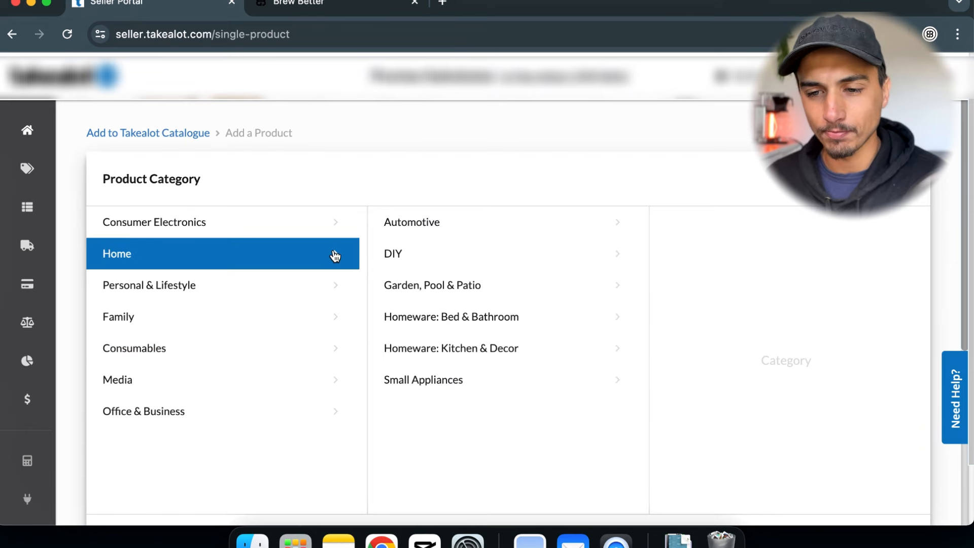
click(620, 354)
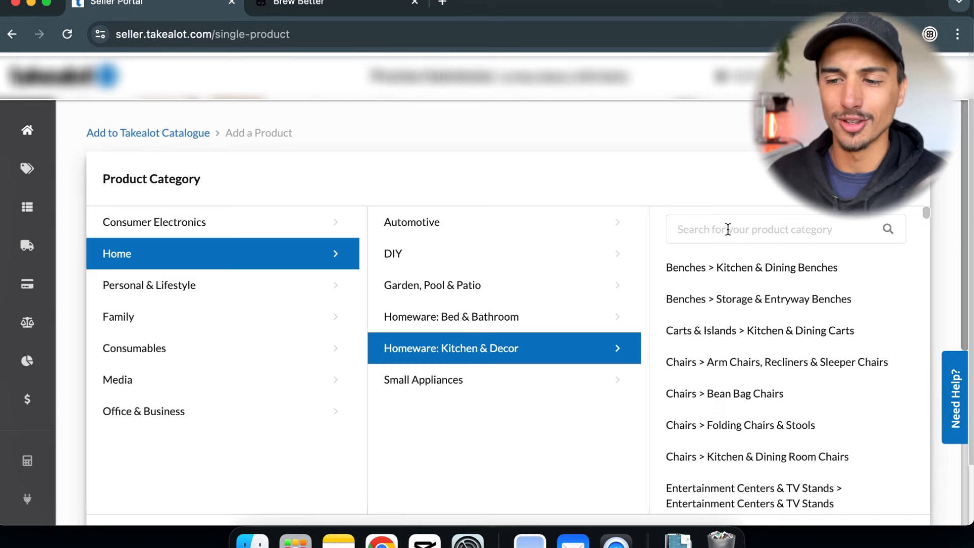
Step: Filter the product categories by "coffee", choose Coffee, Tea & ESPRESSO->Coffee Machine Parts & Accessories, and proceed to the product variants
text(coffee)
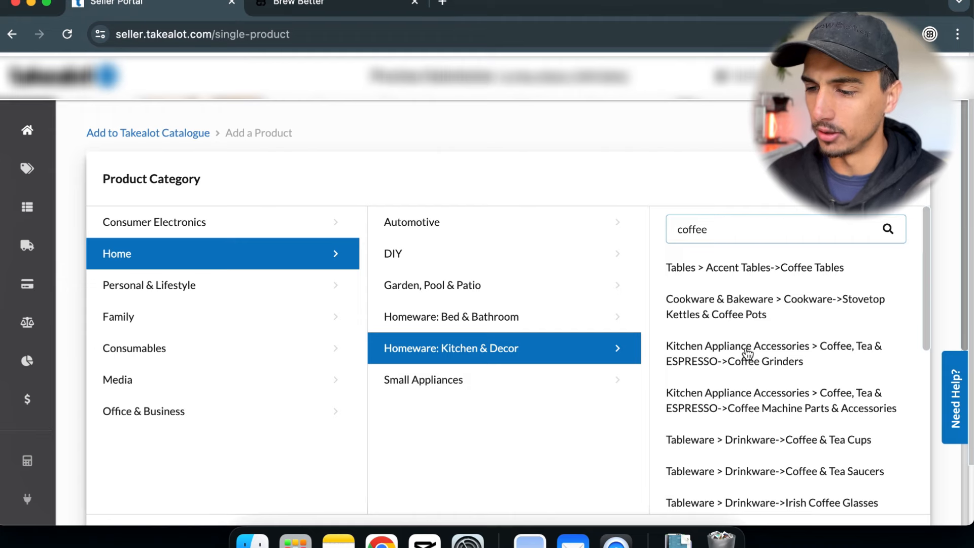
scroll(741, 371, down, 1)
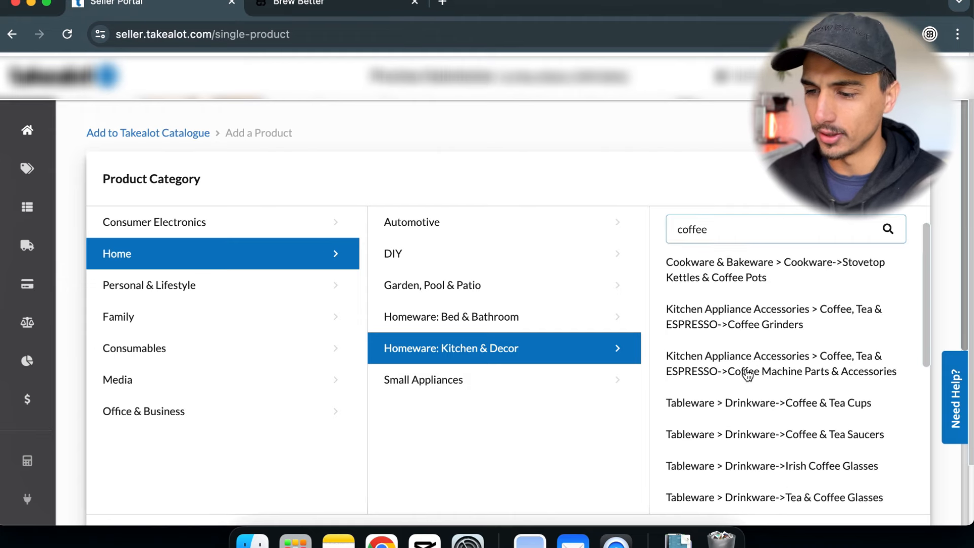
scroll(748, 376, down, 1)
scroll(748, 376, down, 1)
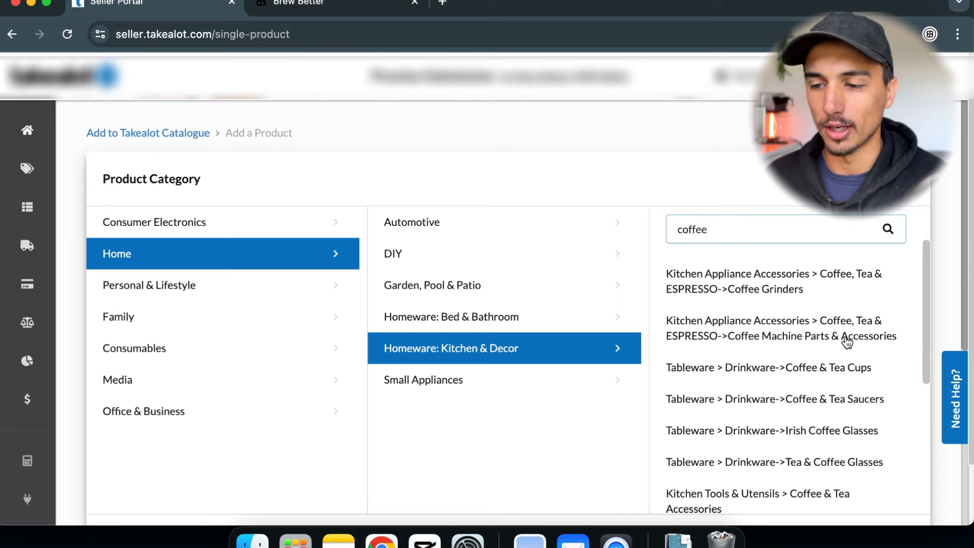
click(819, 343)
scroll(817, 341, down, 5)
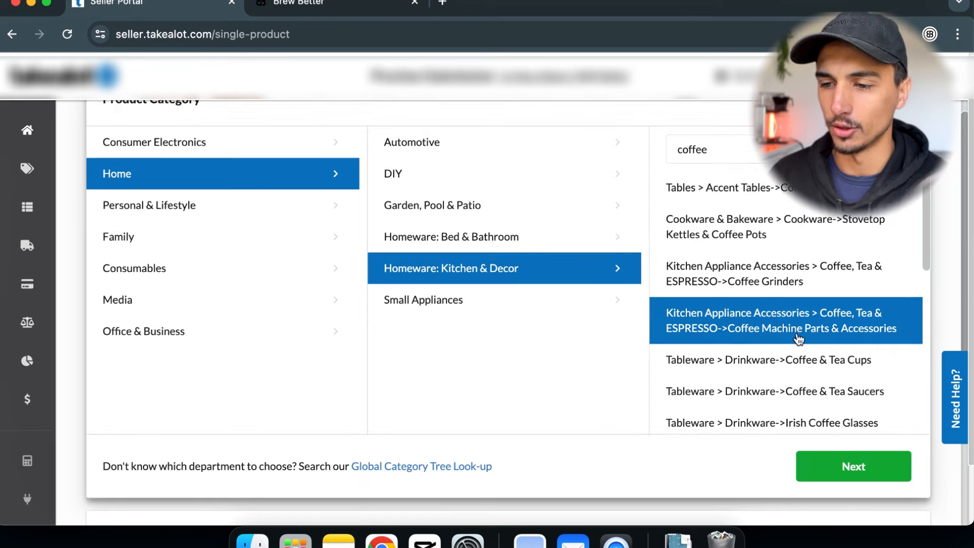
click(839, 466)
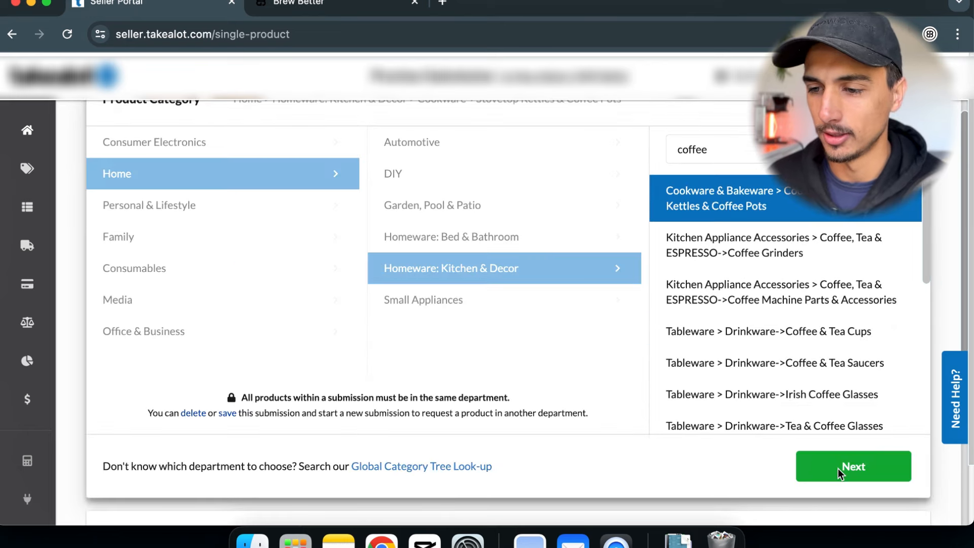
click(838, 469)
Step: Reopen the product category, search for "accessories", set it to Coffee, Tea & ESPRESSO->Coffee Machine Parts & Accessories, and continue to the variants
scroll(690, 299, up, 3)
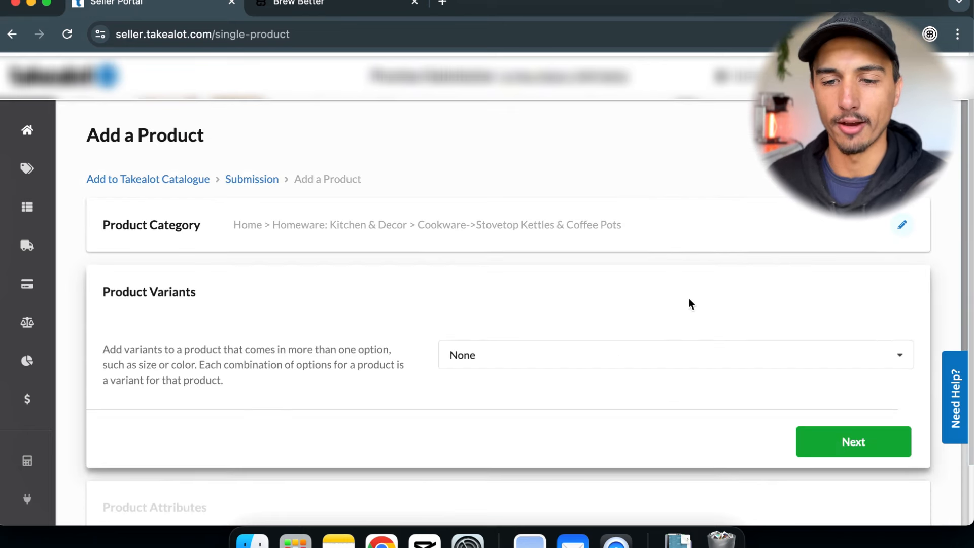
click(615, 230)
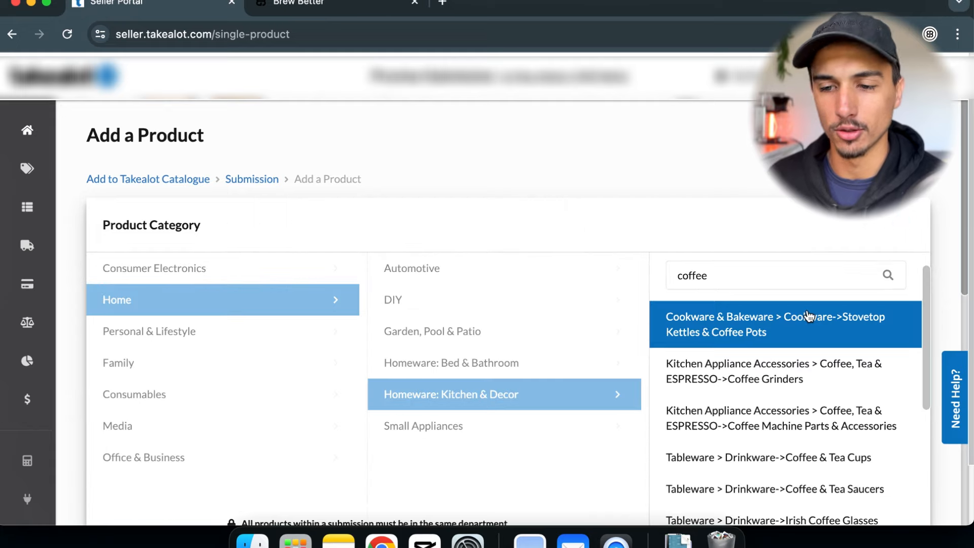
scroll(749, 405, down, 3)
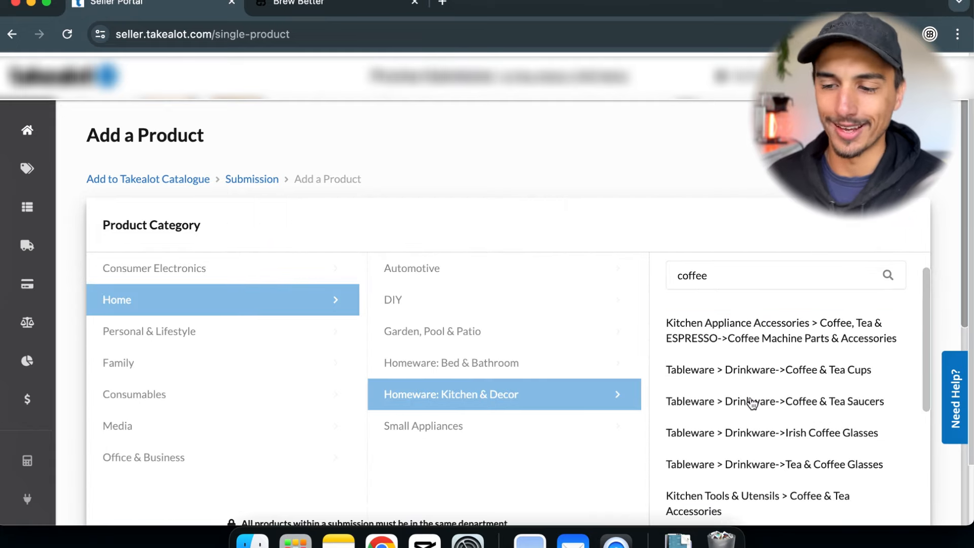
scroll(750, 403, up, 3)
click(718, 274)
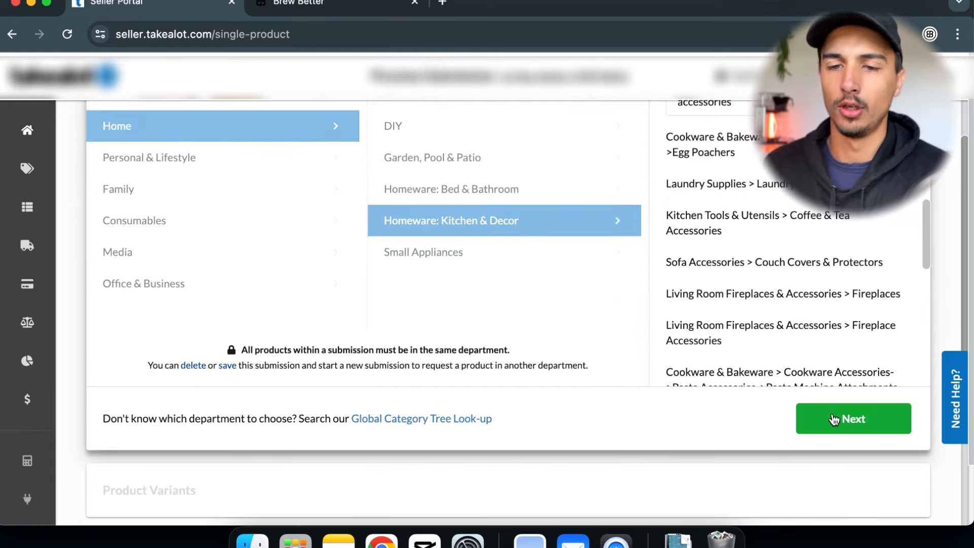
click(834, 419)
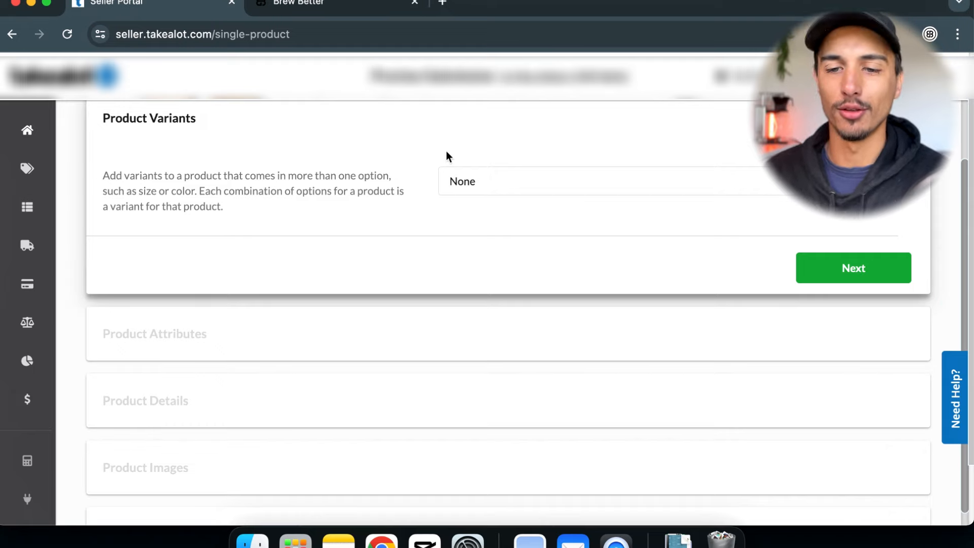
Step: Look through the variant options offered for the product to judge whether any of them applies
scroll(446, 150, up, 3)
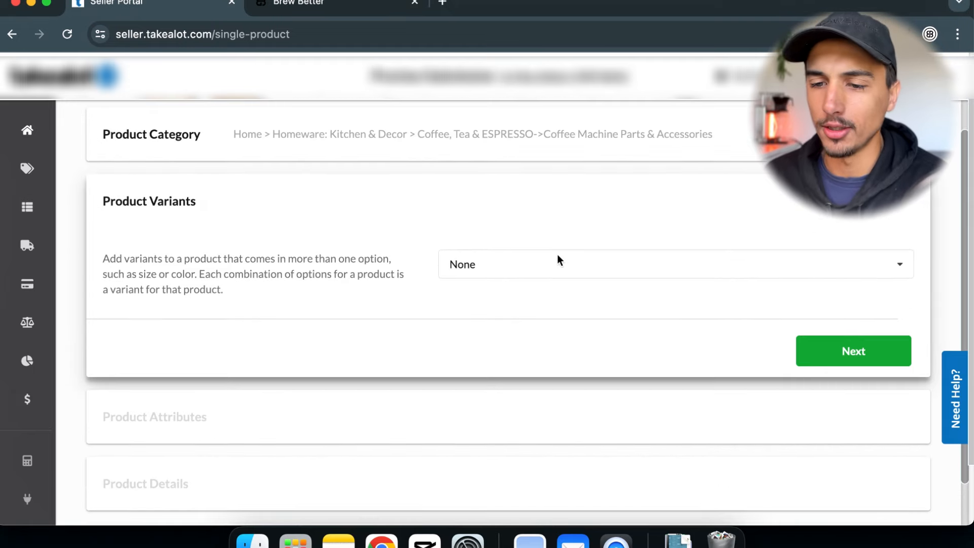
scroll(558, 256, up, 2)
scroll(558, 256, down, 3)
click(564, 251)
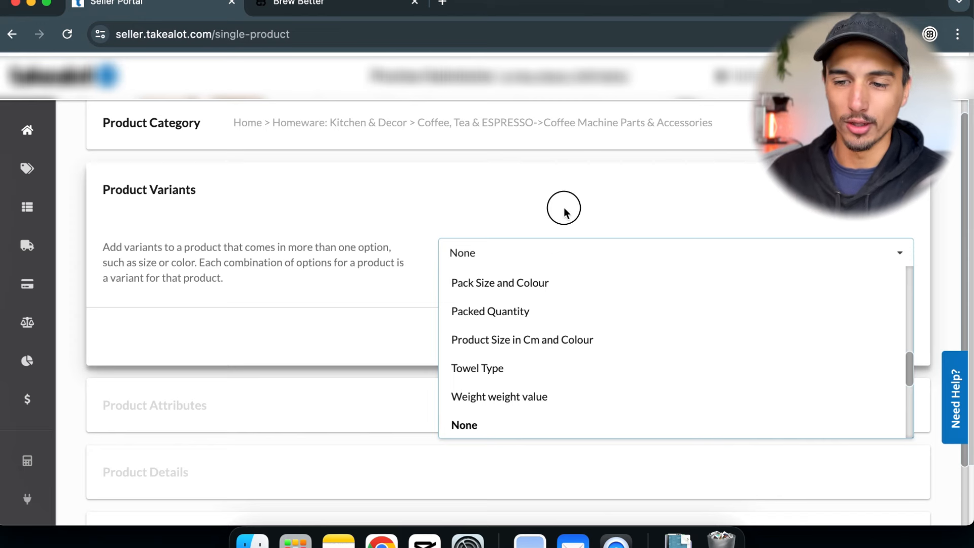
click(565, 209)
click(574, 258)
scroll(555, 330, down, 1)
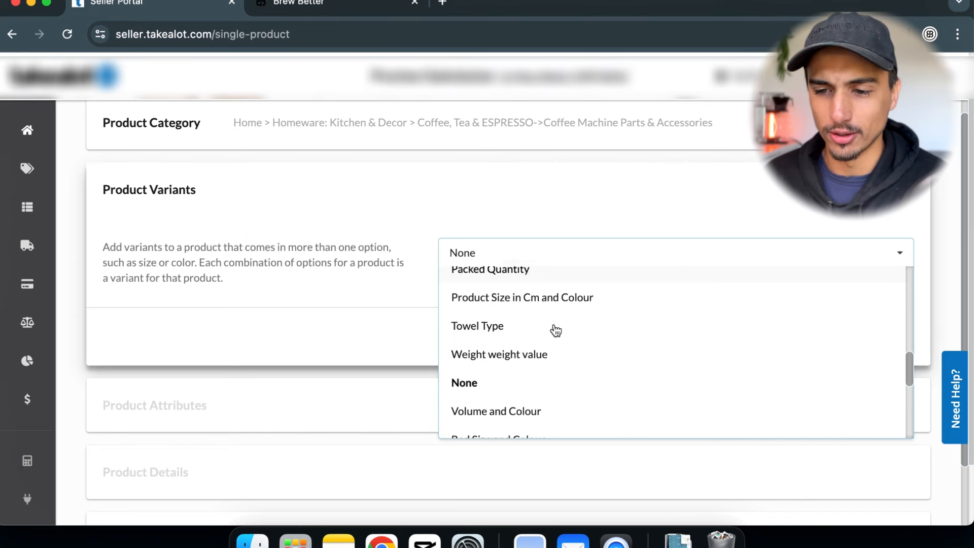
scroll(556, 331, down, 10)
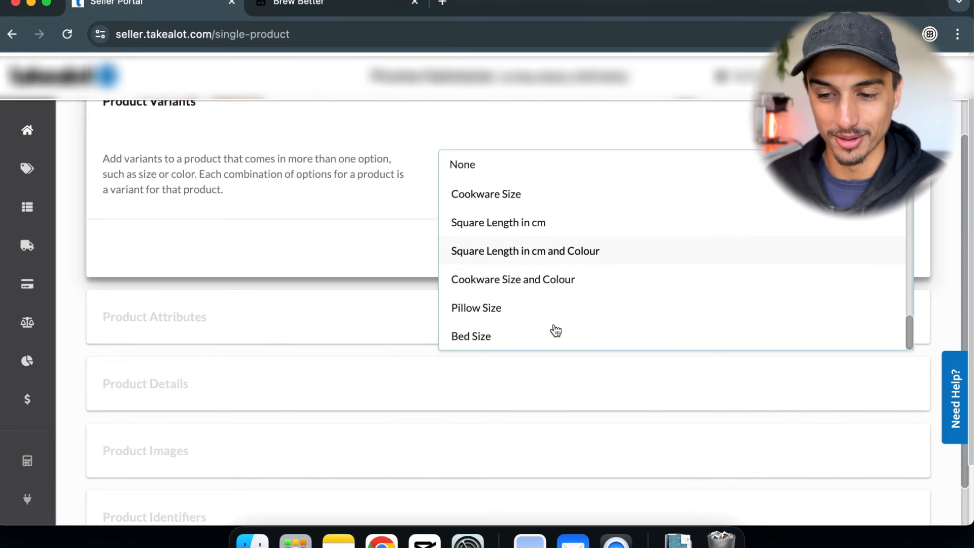
scroll(556, 331, up, 3)
scroll(555, 330, up, 2)
click(584, 249)
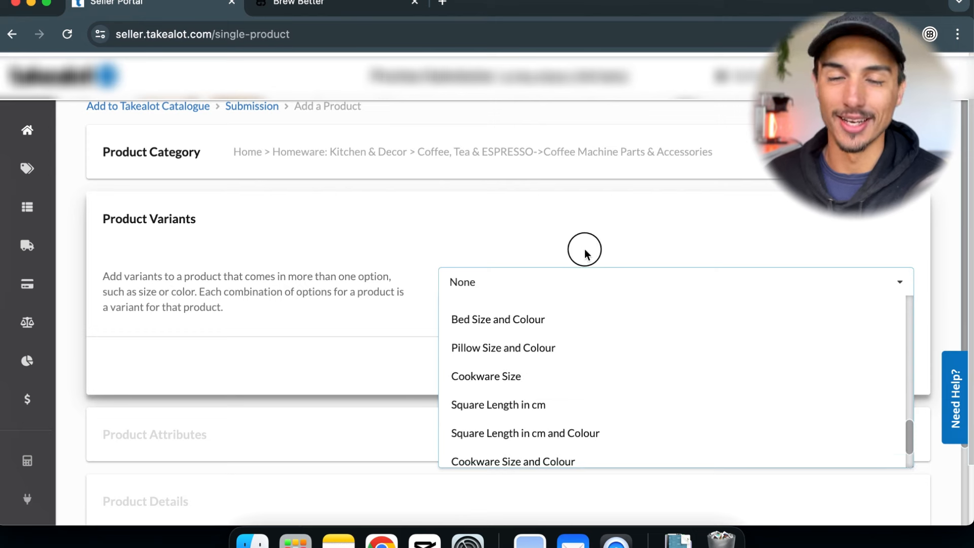
scroll(592, 333, down, 1)
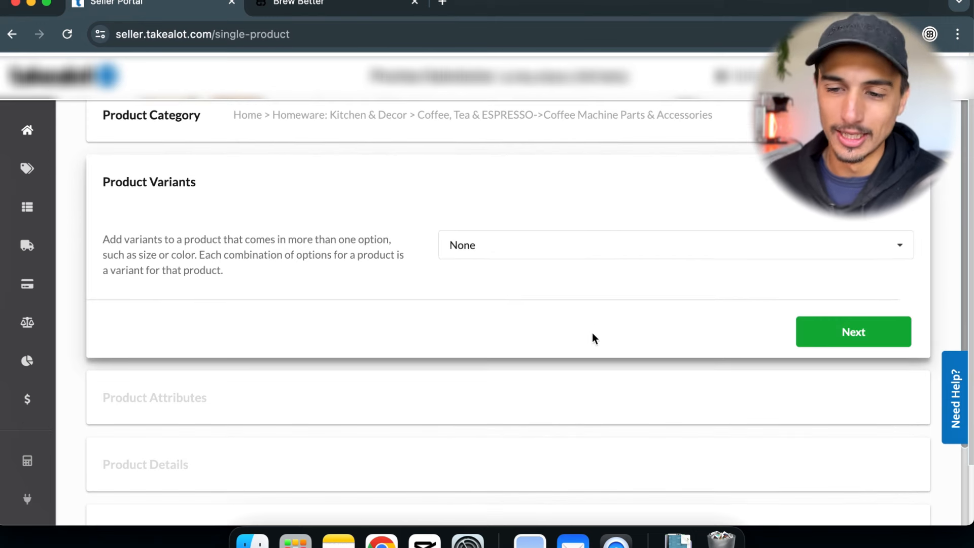
Step: Continue to the product attributes with variants left at None, and set the main material to Wood
click(833, 339)
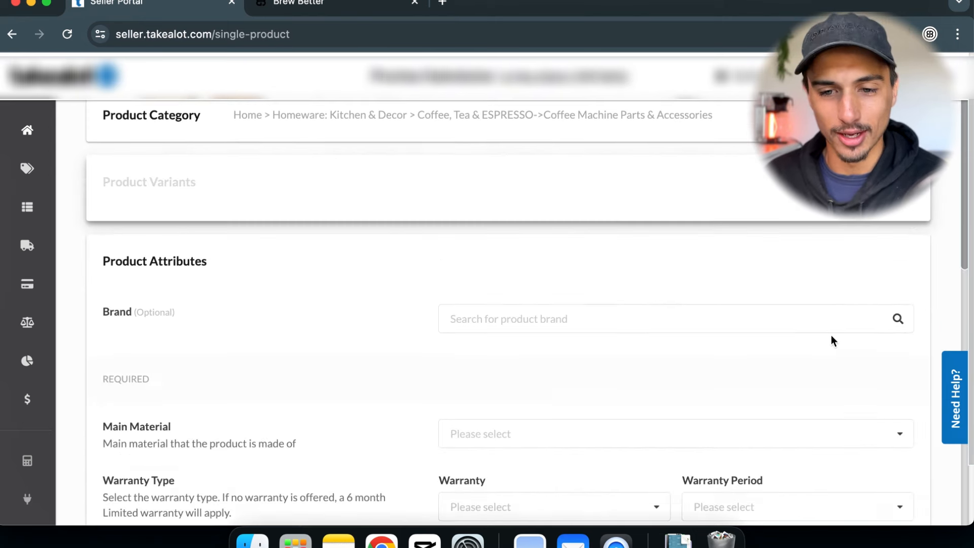
scroll(630, 300, down, 2)
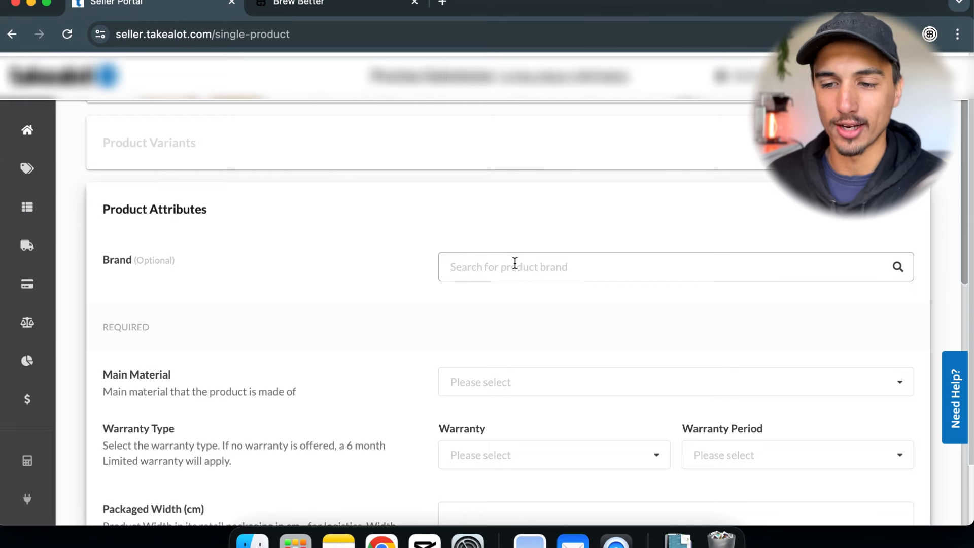
scroll(491, 310, down, 4)
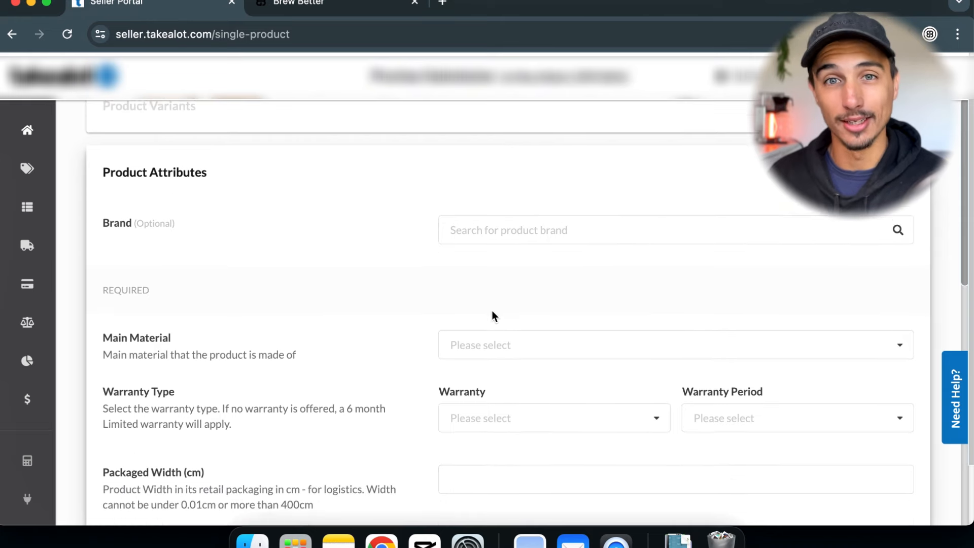
click(490, 293)
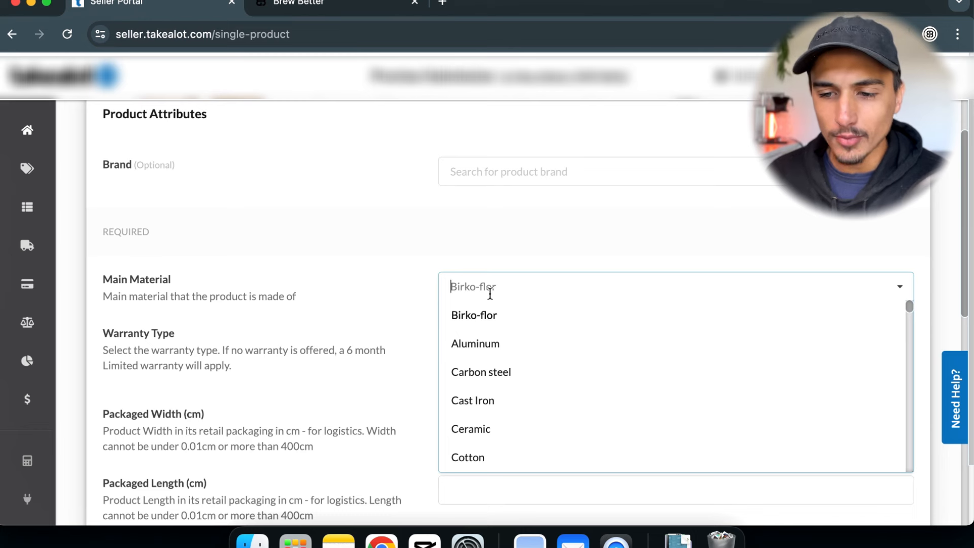
text(wood)
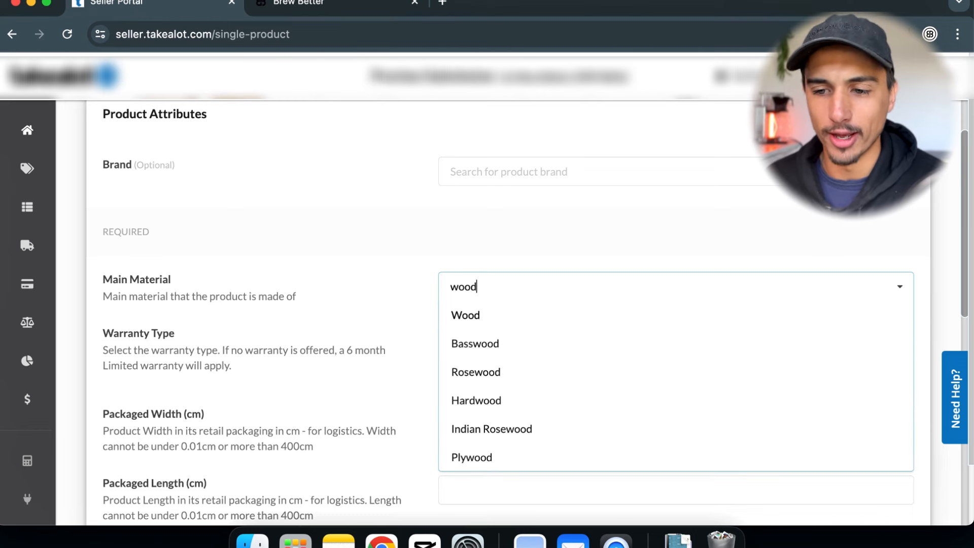
click(499, 319)
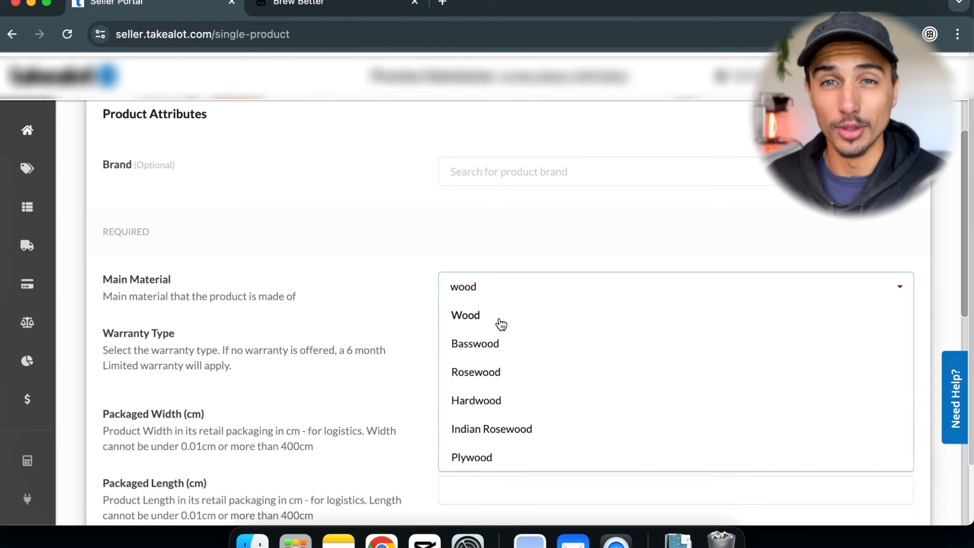
Step: Set the product's warranty type to Limited with a warranty period of 6
click(463, 359)
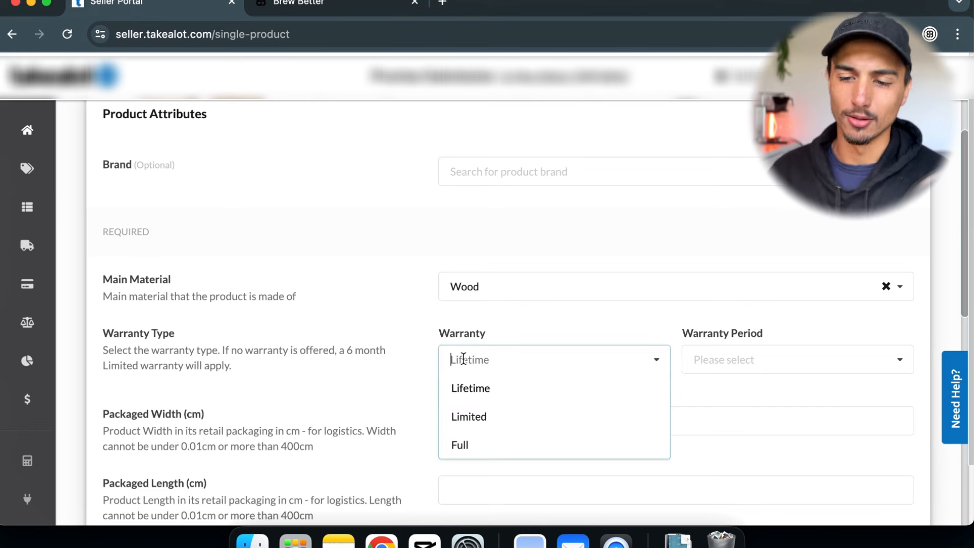
click(472, 428)
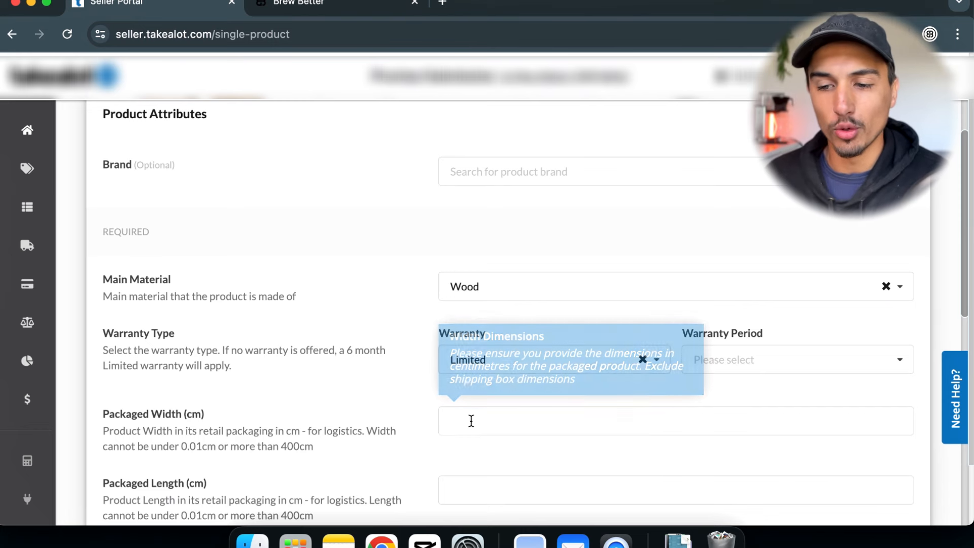
click(732, 353)
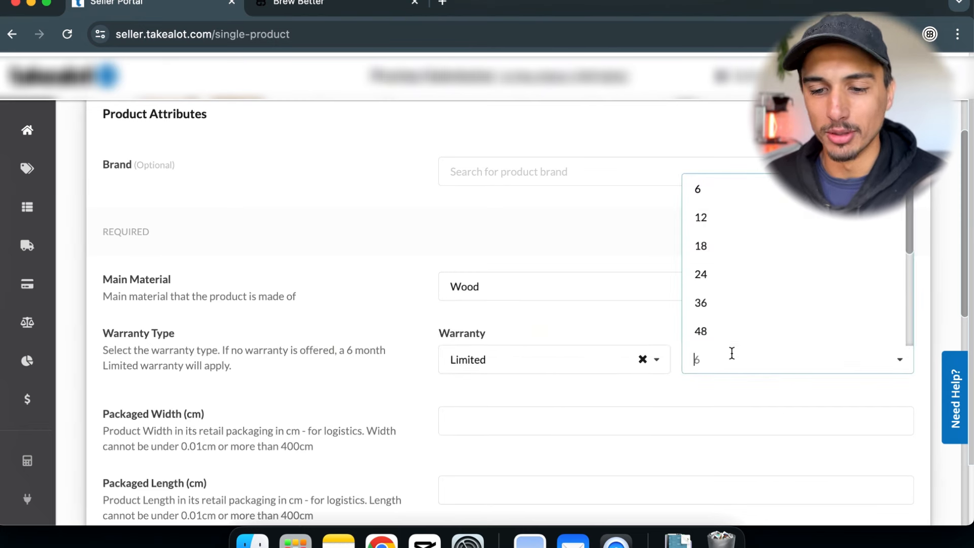
click(718, 195)
Step: Enter 185 as the packaged width in the product attributes
scroll(579, 397, down, 3)
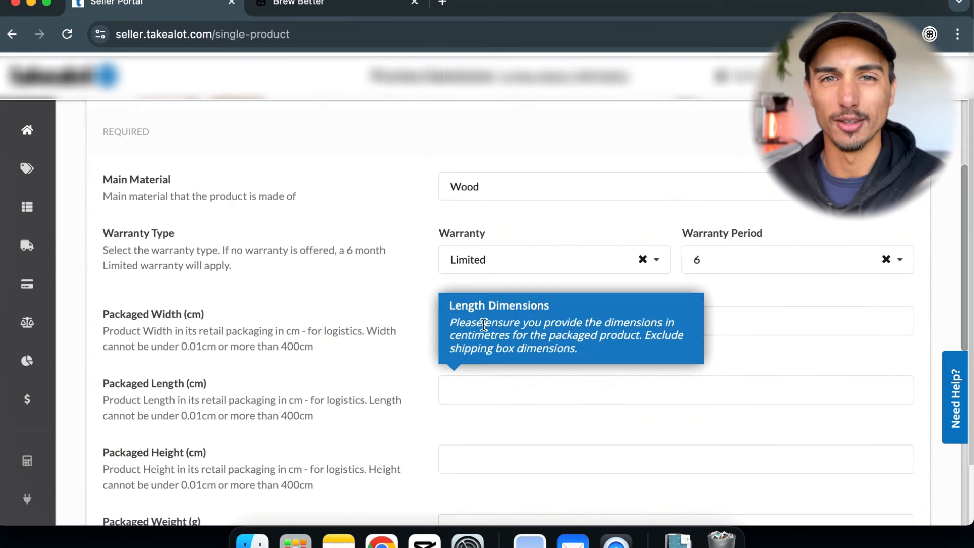
scroll(484, 325, down, 1)
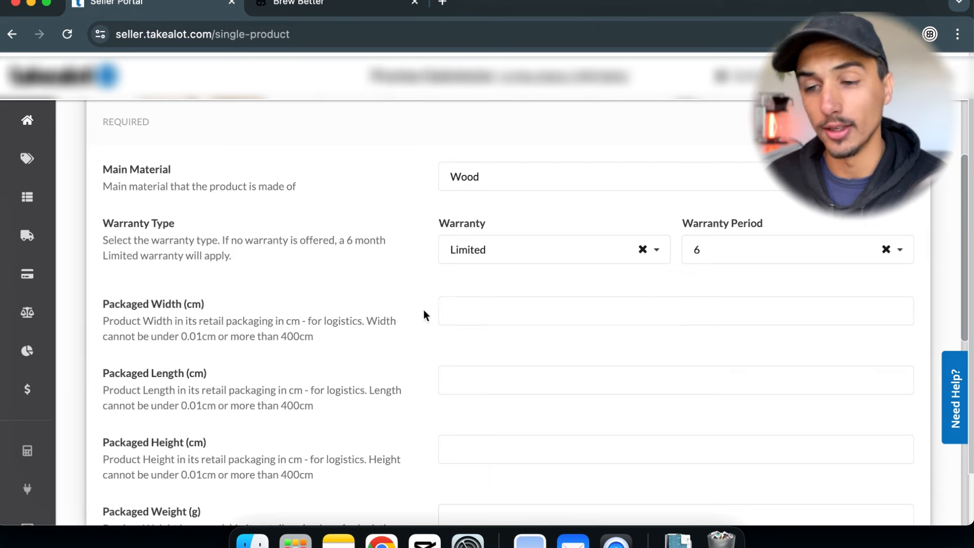
click(452, 312)
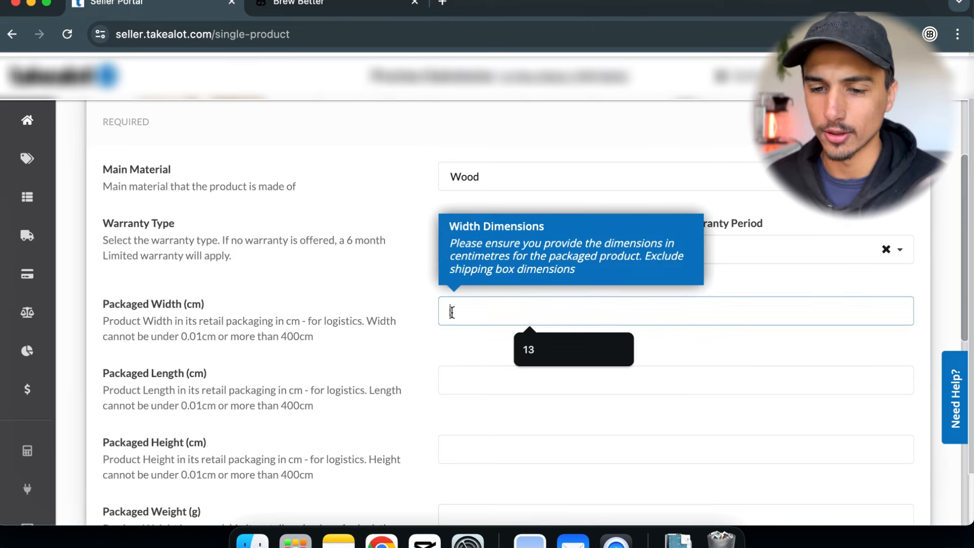
scroll(452, 312, down, 3)
text(185)
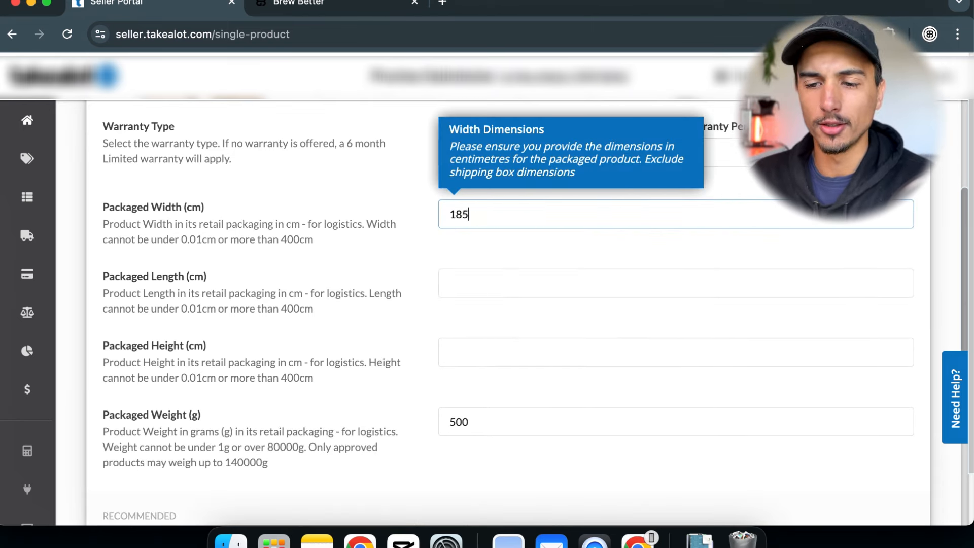
click(473, 289)
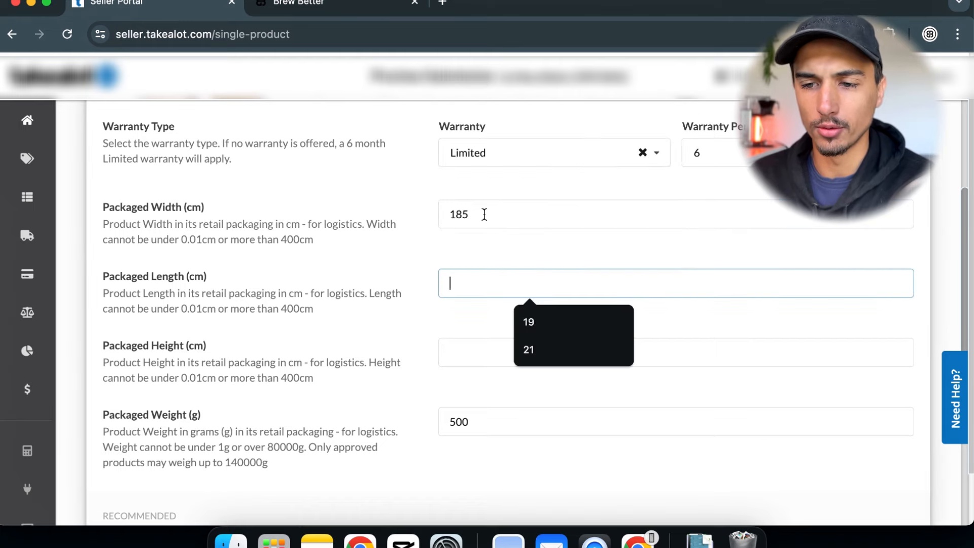
Step: Set the packaged width to 13 cm, the packaged length to 19 cm and the packaged height to 9 cm
drag(484, 215, 435, 220)
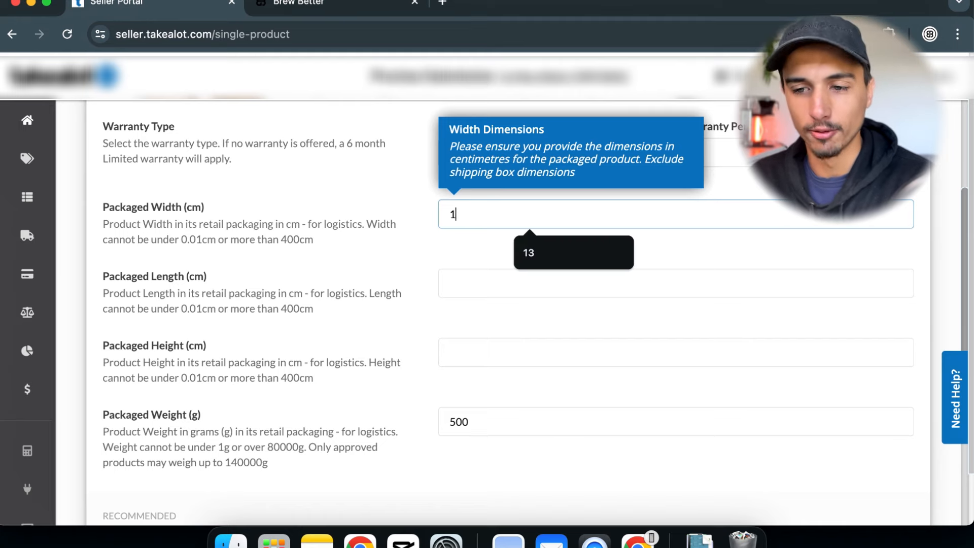
text(3)
key(Tab)
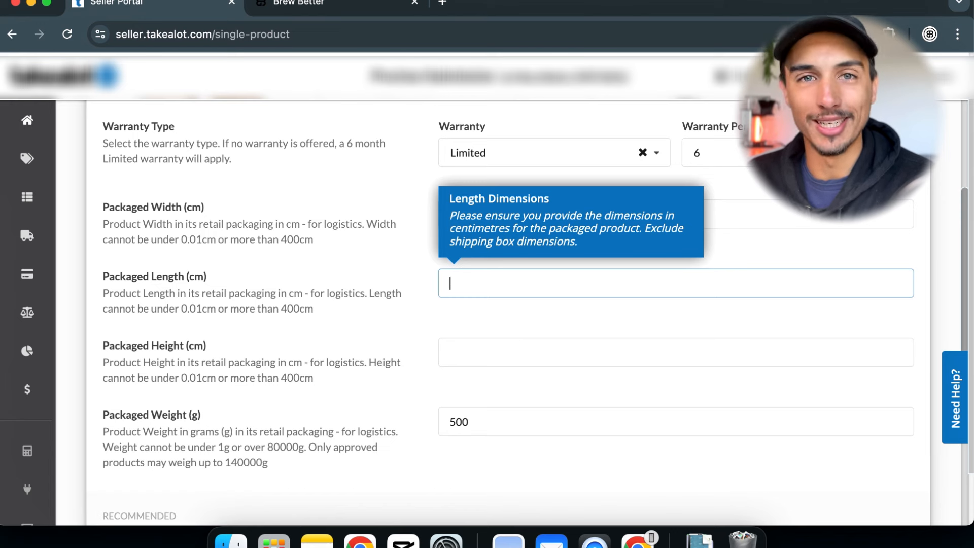
text(19)
key(Tab)
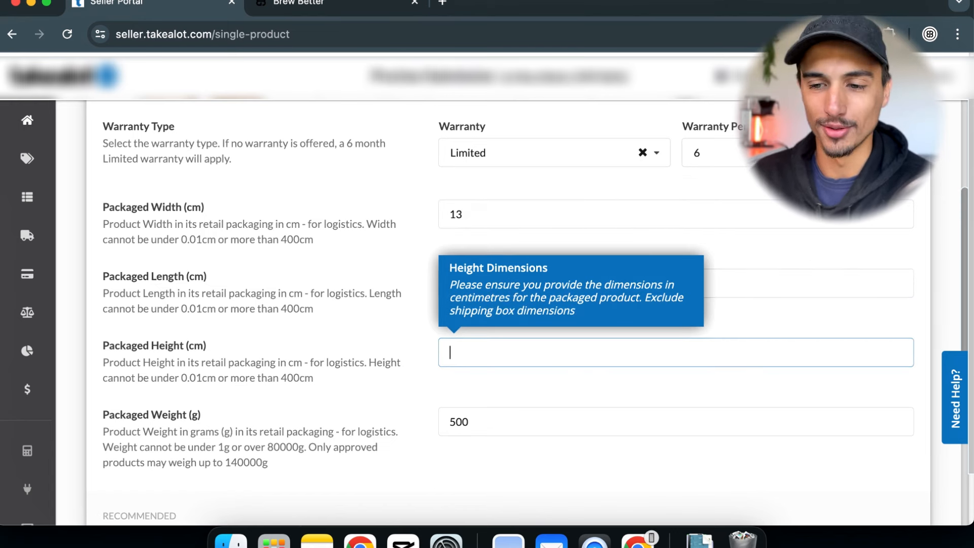
text(9)
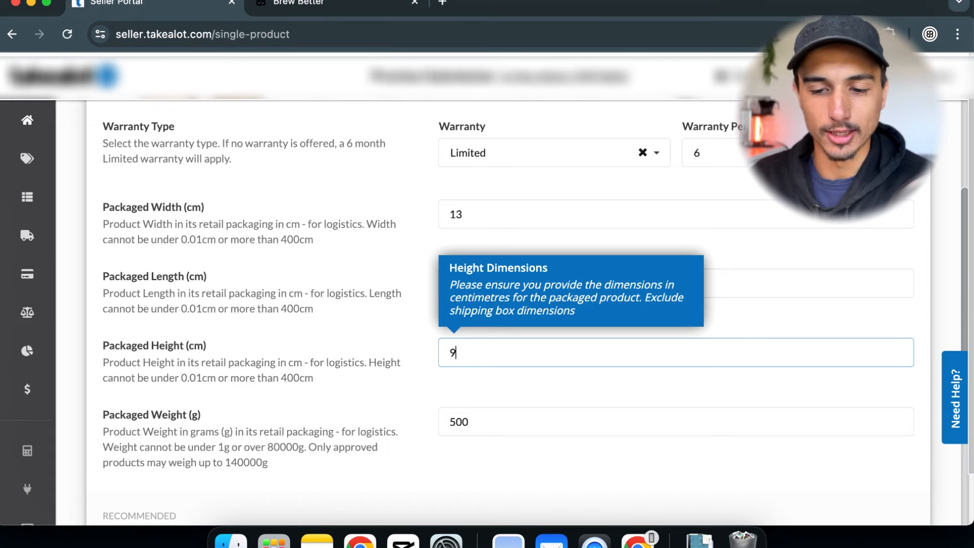
click(487, 421)
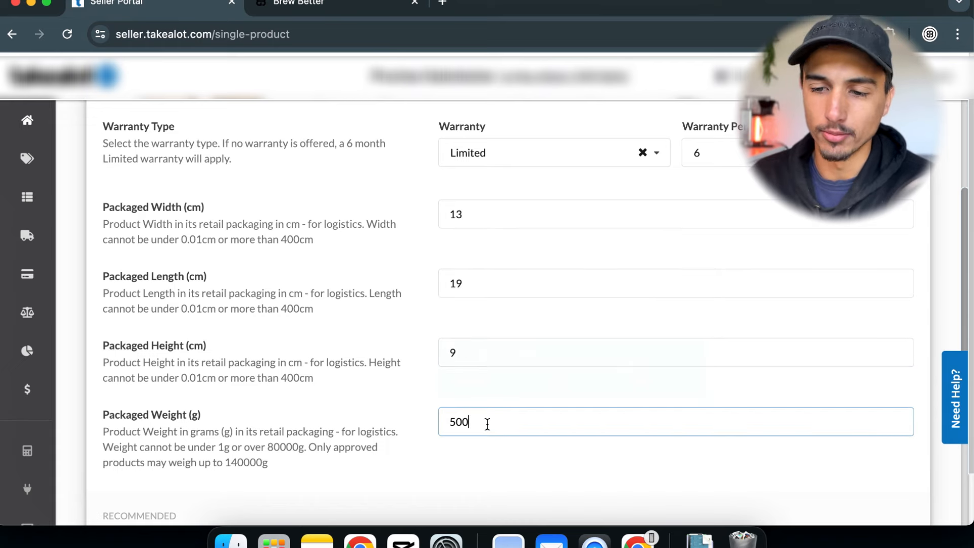
Step: Set the product's main colour to Brown in the recommended attributes
scroll(487, 425, down, 2)
scroll(488, 424, down, 2)
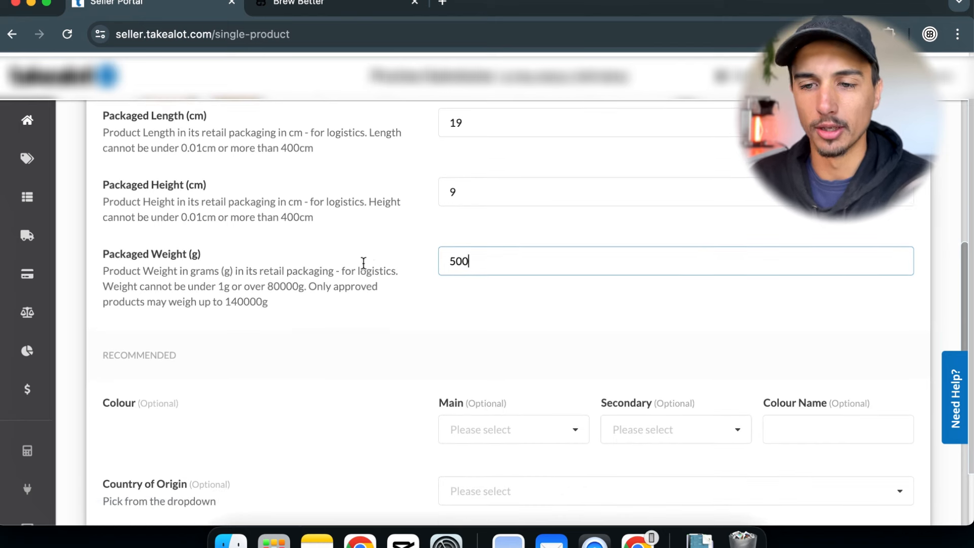
scroll(367, 252, down, 3)
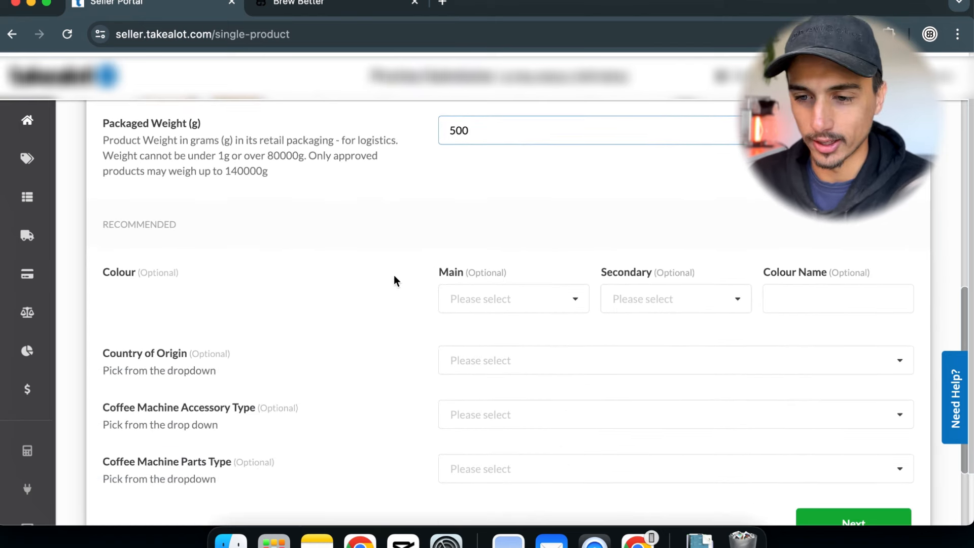
click(570, 305)
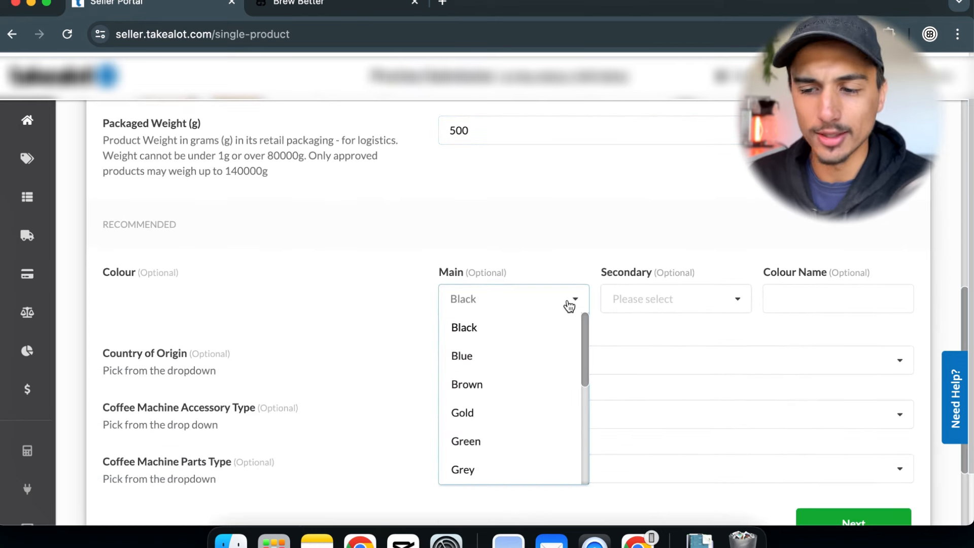
click(525, 398)
Step: Set the coffee machine accessory type to Coffee Filters in the recommended attributes
scroll(583, 388, down, 3)
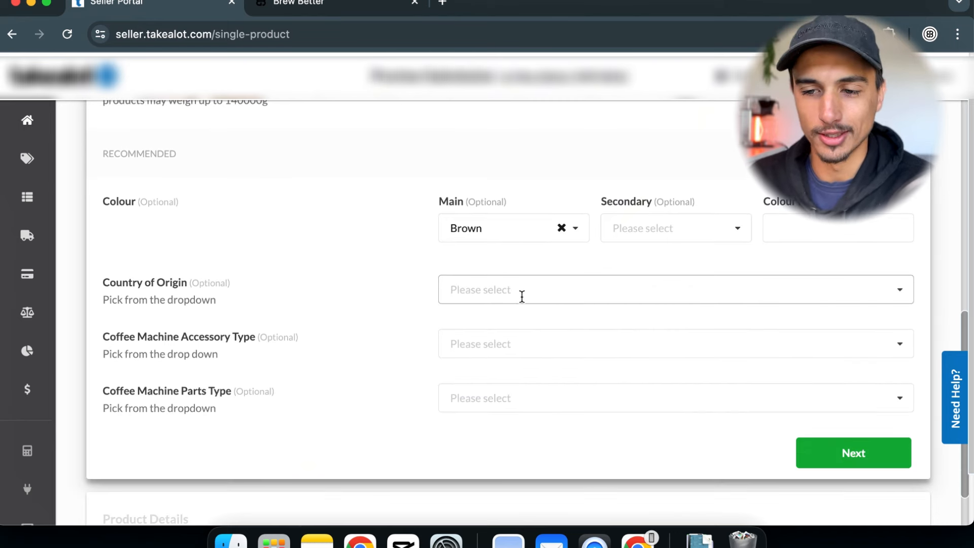
scroll(522, 296, down, 3)
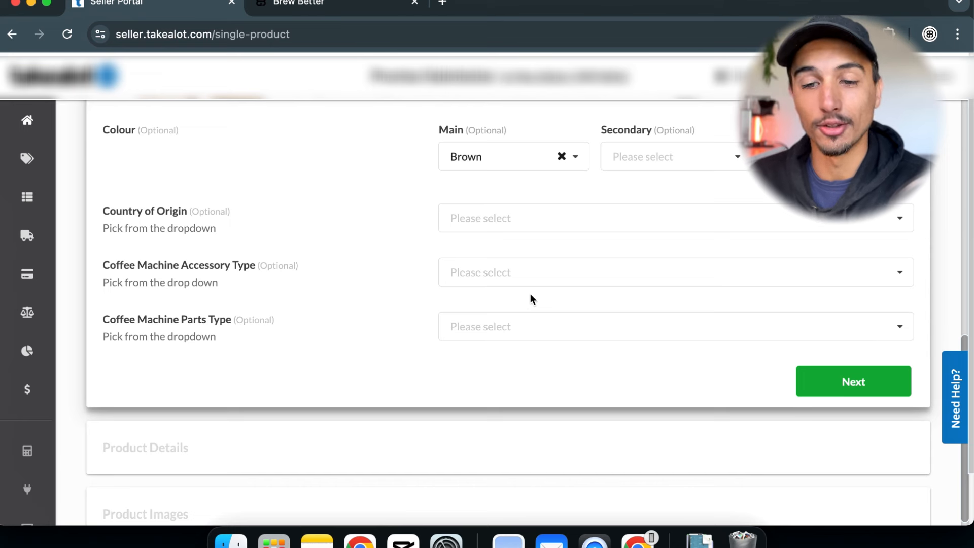
click(534, 283)
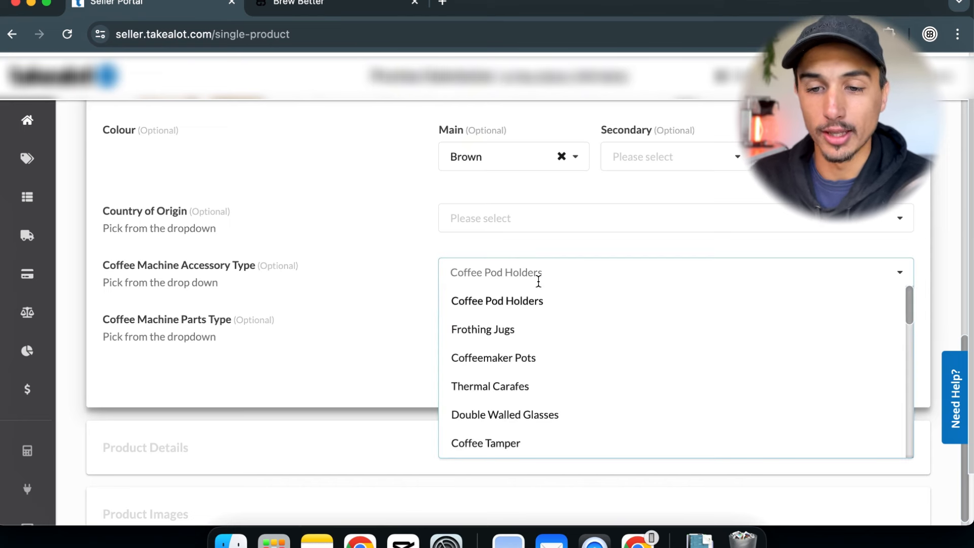
scroll(526, 348, down, 2)
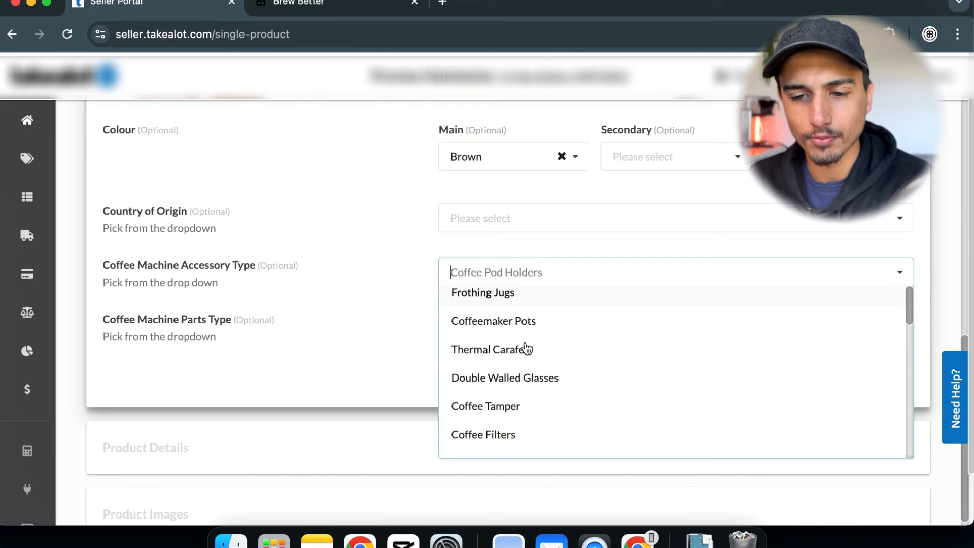
scroll(526, 349, down, 3)
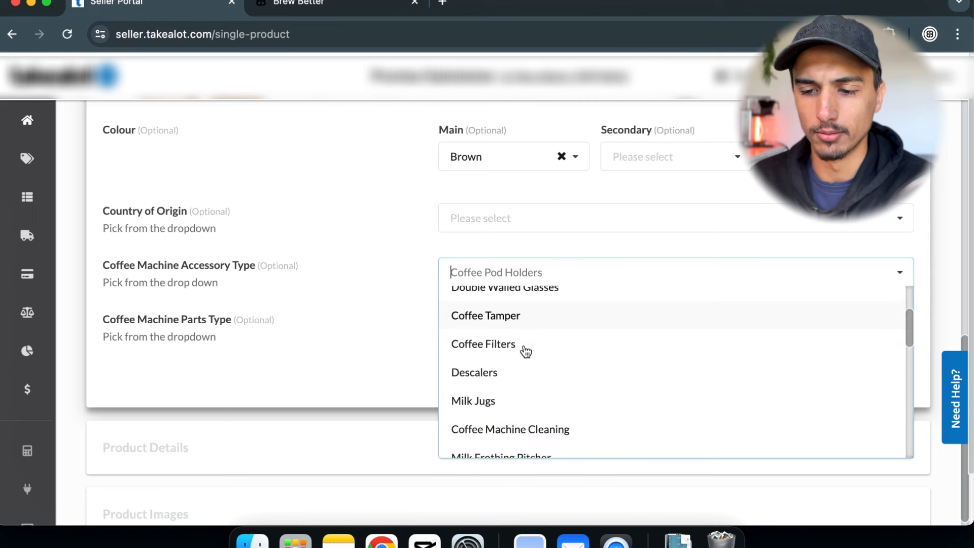
scroll(526, 350, down, 3)
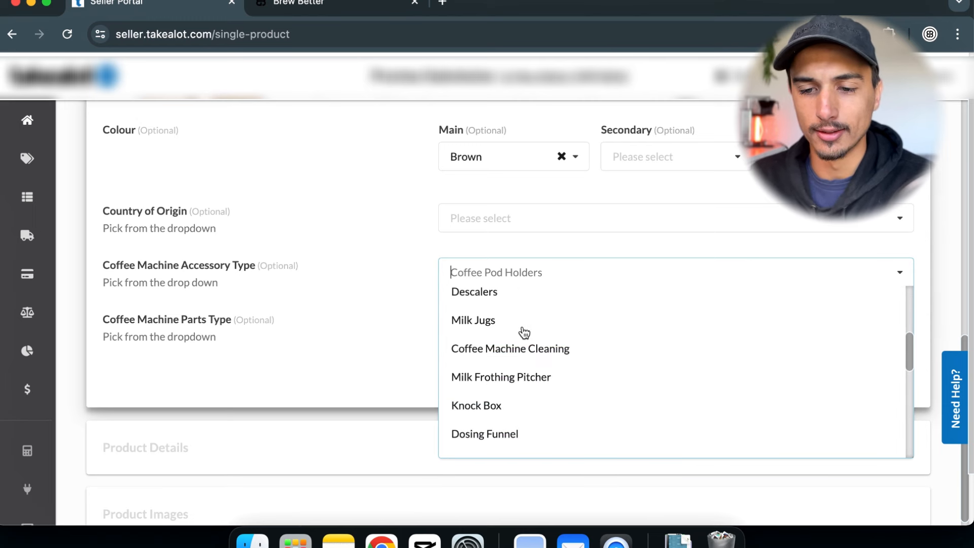
scroll(533, 374, down, 1)
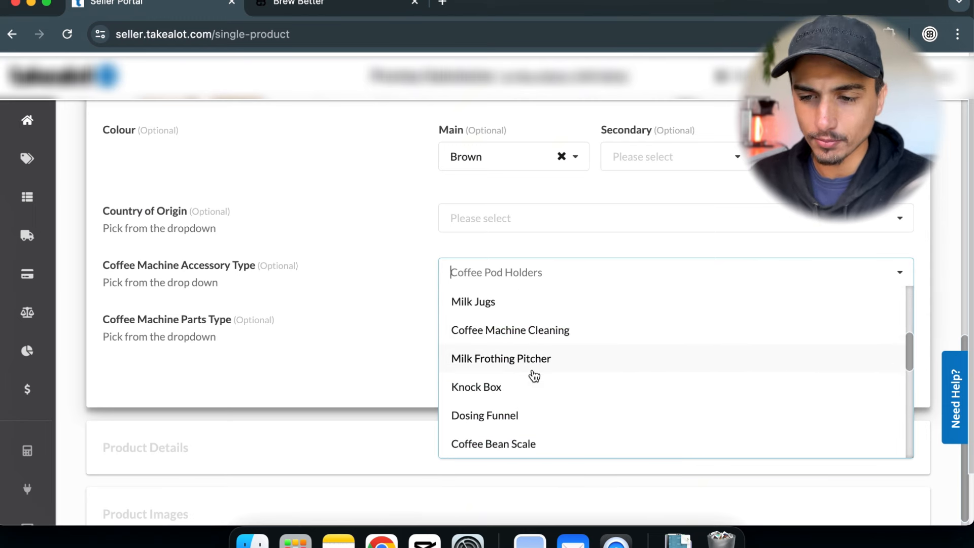
scroll(533, 376, down, 4)
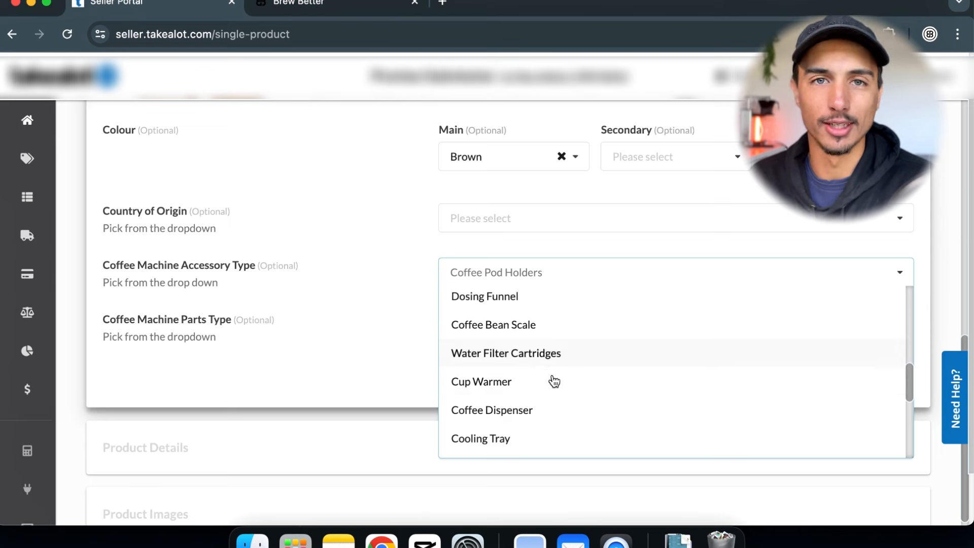
scroll(558, 378, down, 2)
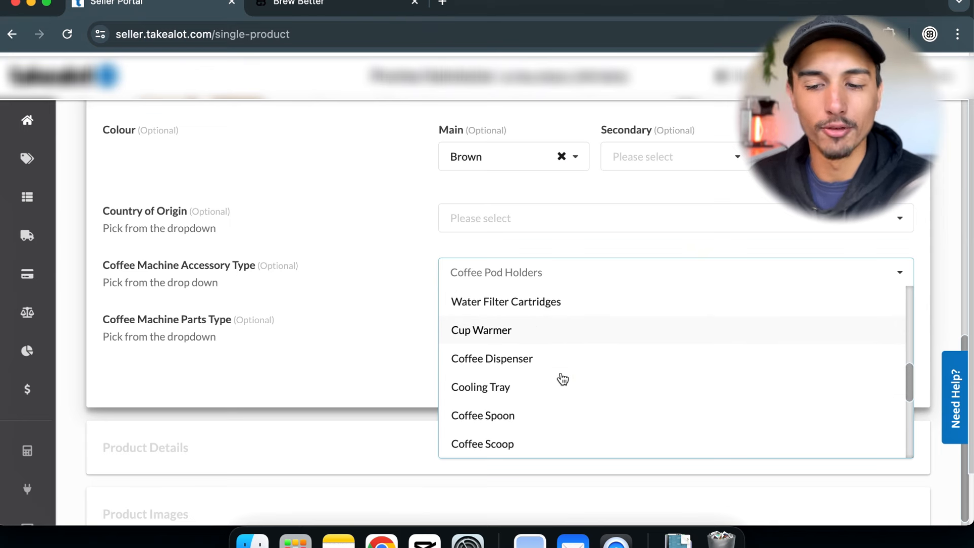
scroll(562, 378, down, 3)
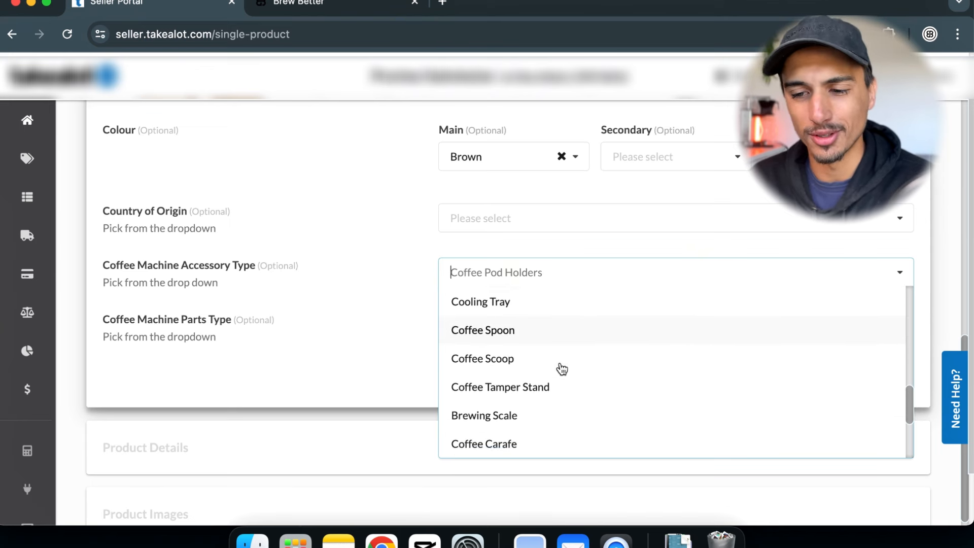
scroll(562, 369, down, 4)
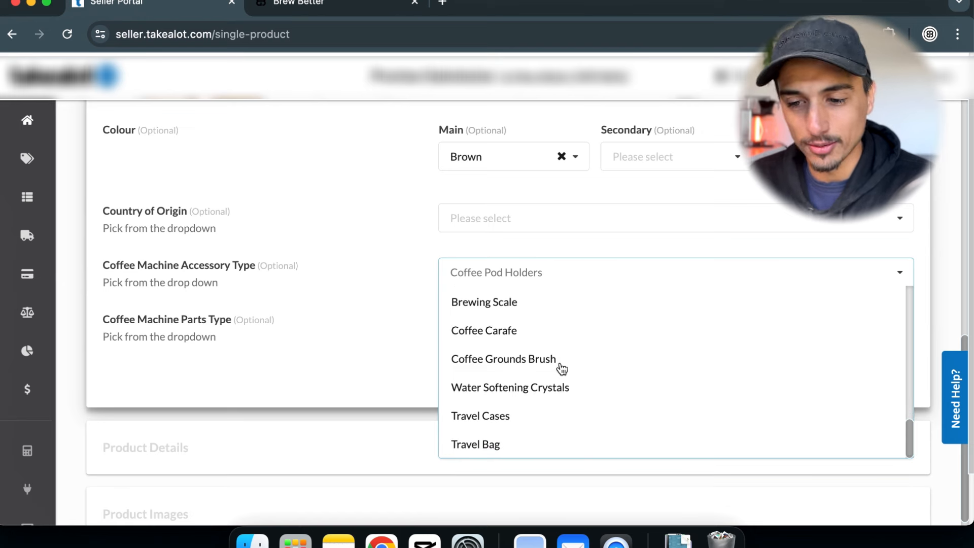
scroll(561, 369, down, 2)
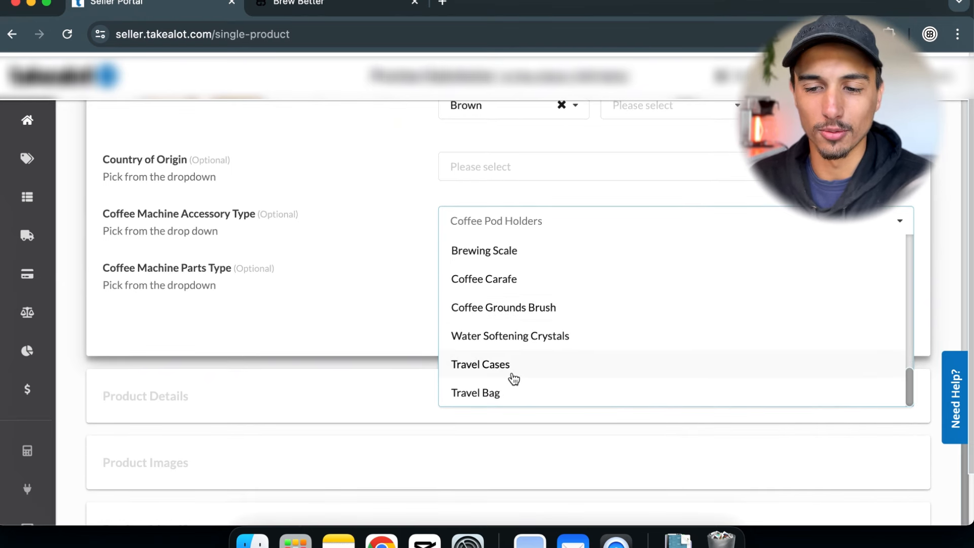
scroll(514, 378, up, 1)
scroll(514, 378, down, 1)
scroll(514, 378, up, 4)
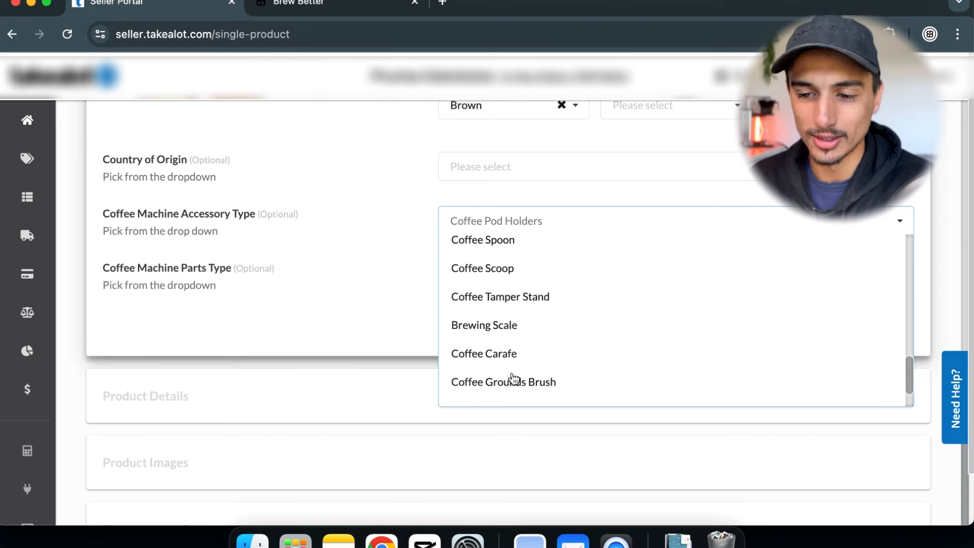
scroll(522, 339, up, 10)
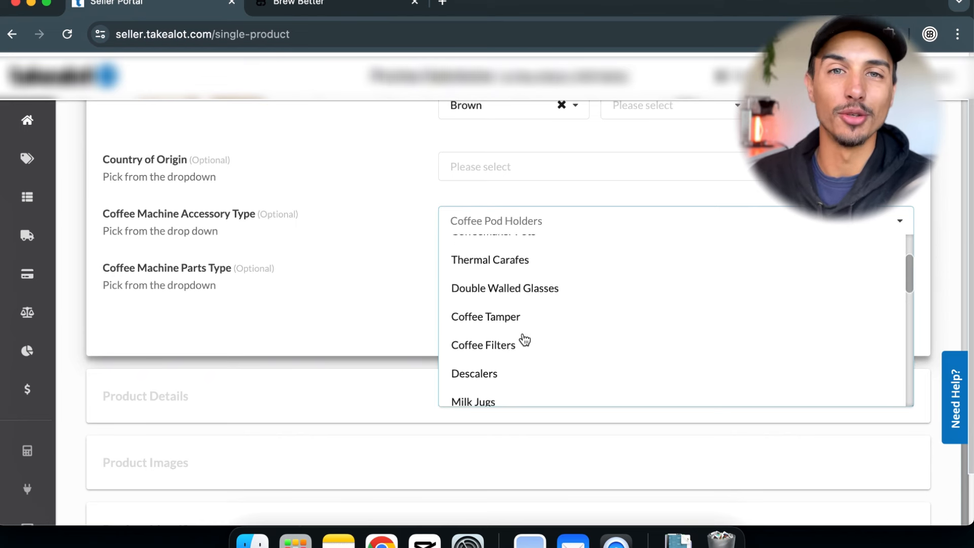
scroll(524, 340, up, 3)
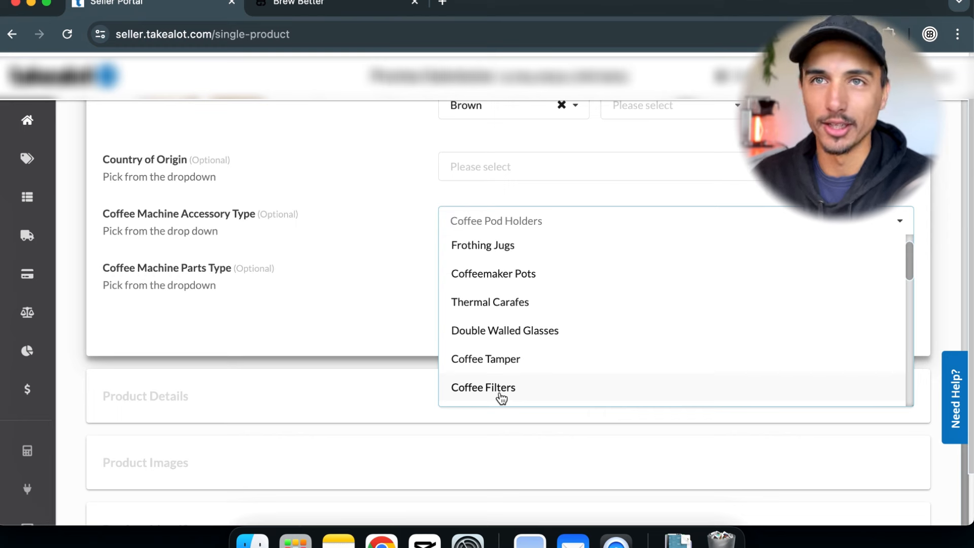
click(501, 399)
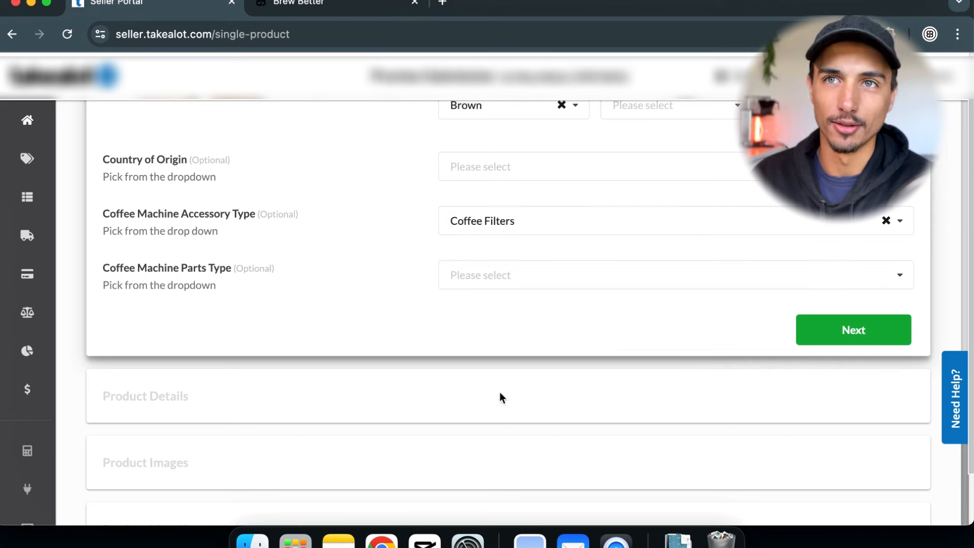
Step: Look through the available options for the coffee machine parts type
click(505, 279)
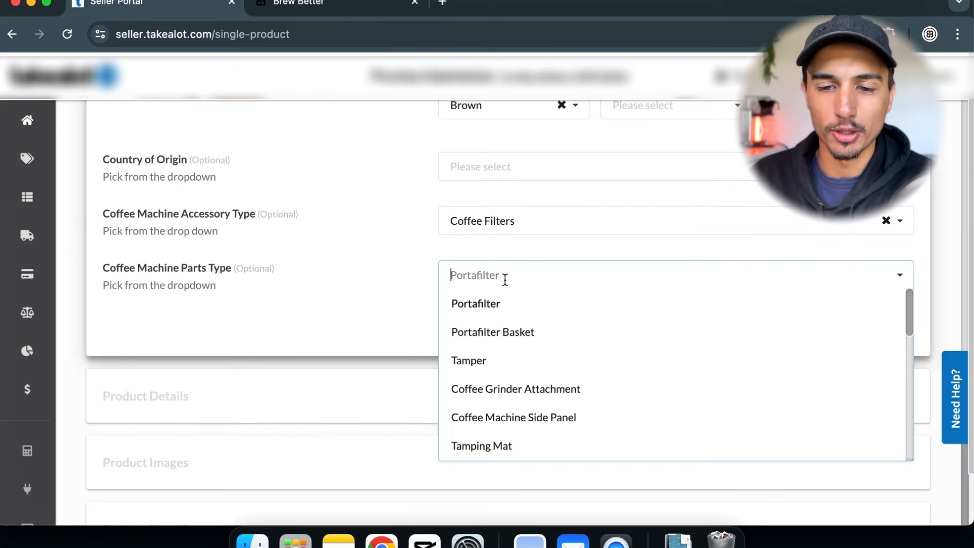
scroll(500, 355, down, 3)
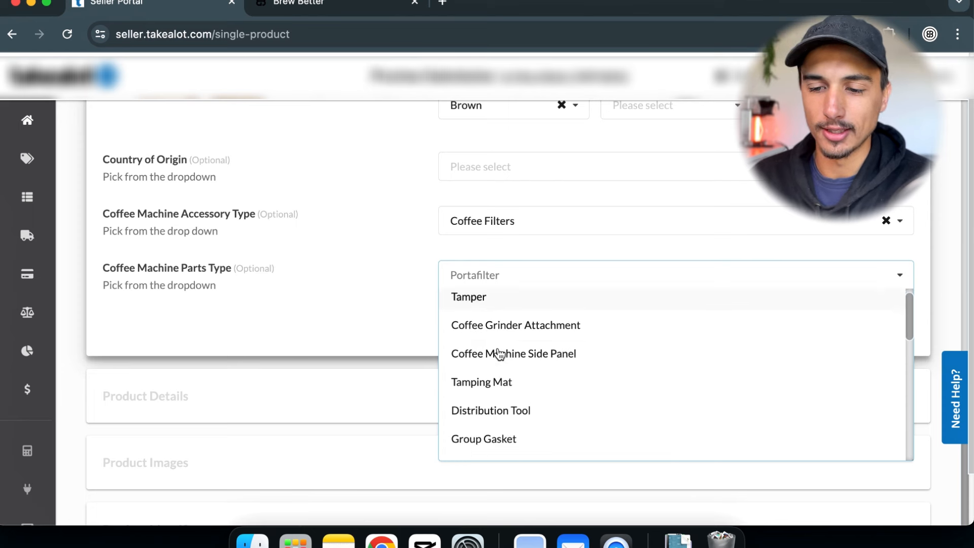
scroll(502, 376, down, 5)
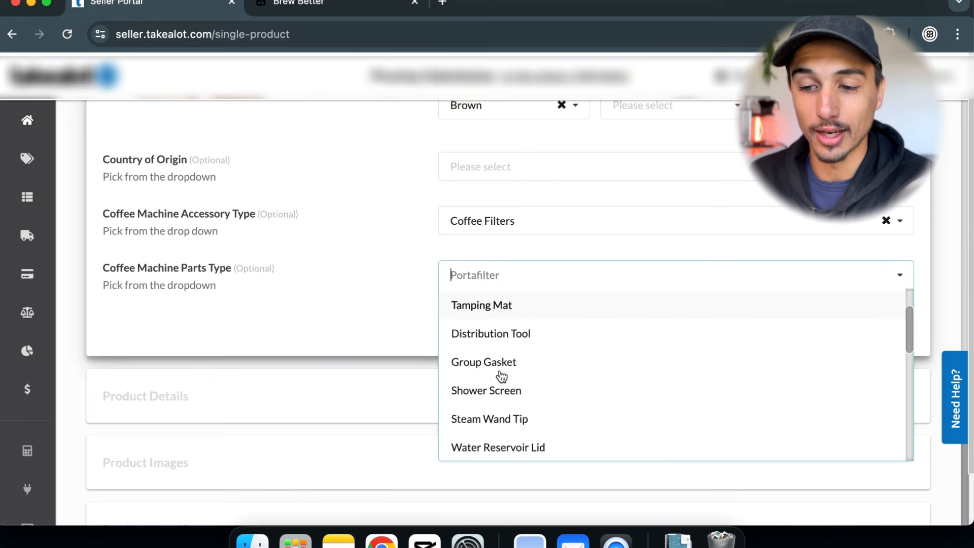
scroll(500, 381, down, 4)
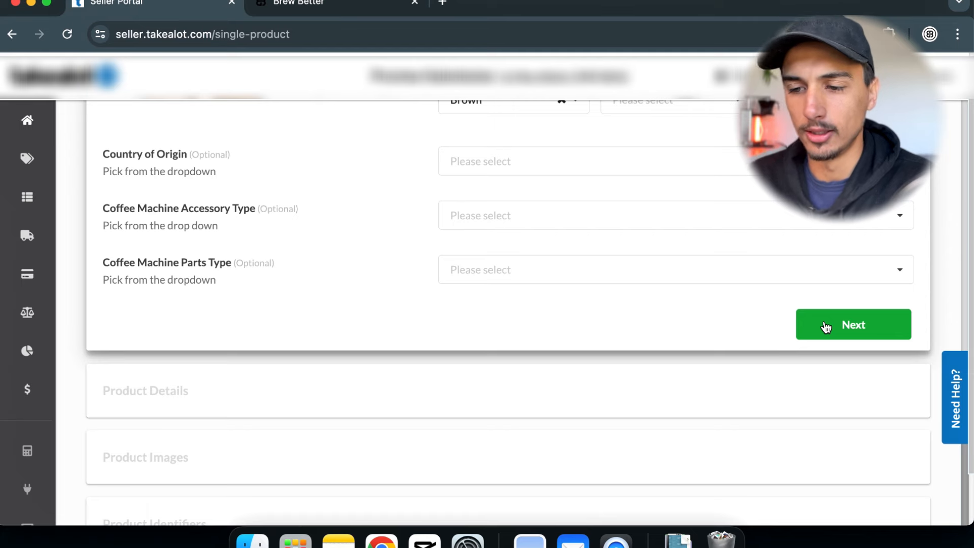
Step: Submit the product attributes and go to the Product Details section, starting at the product title
click(826, 327)
scroll(825, 327, down, 12)
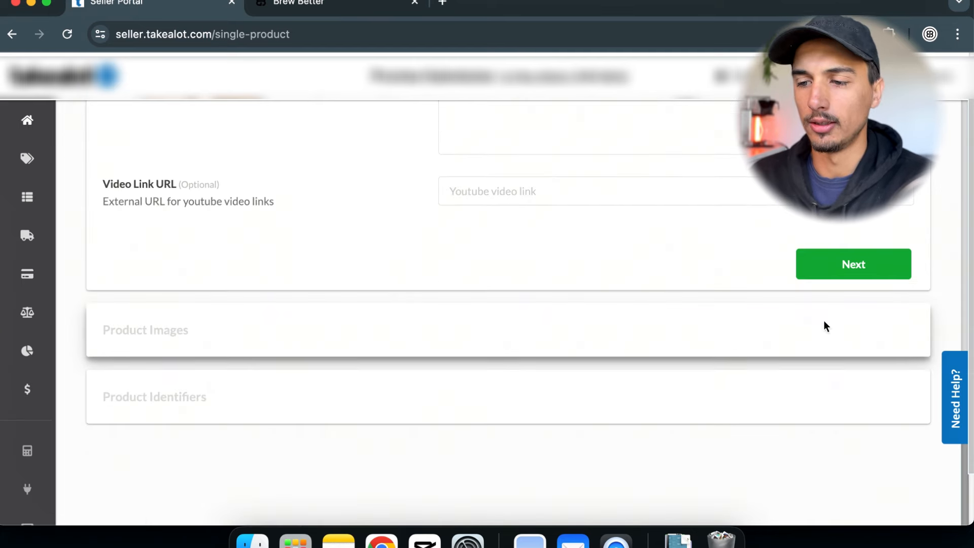
scroll(632, 313, up, 1)
scroll(630, 306, up, 5)
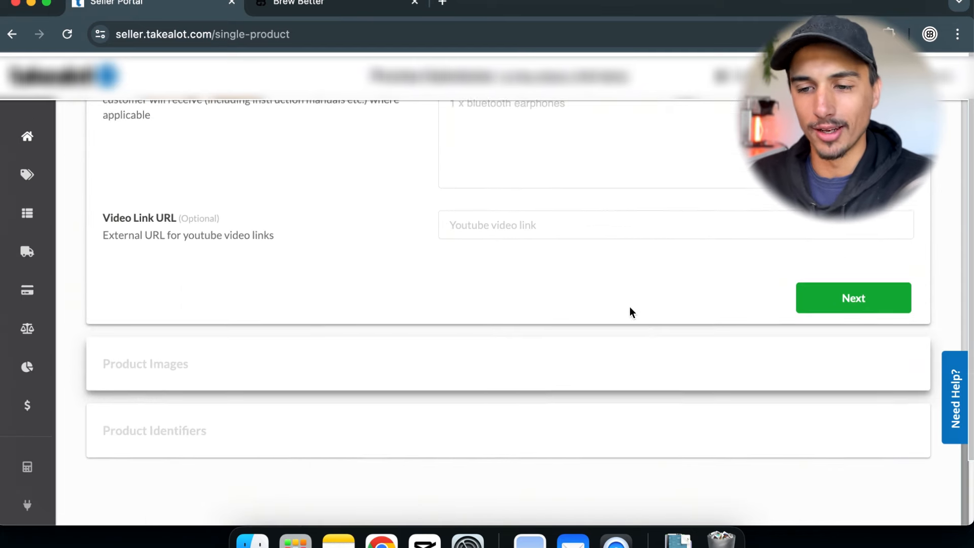
scroll(630, 307, up, 5)
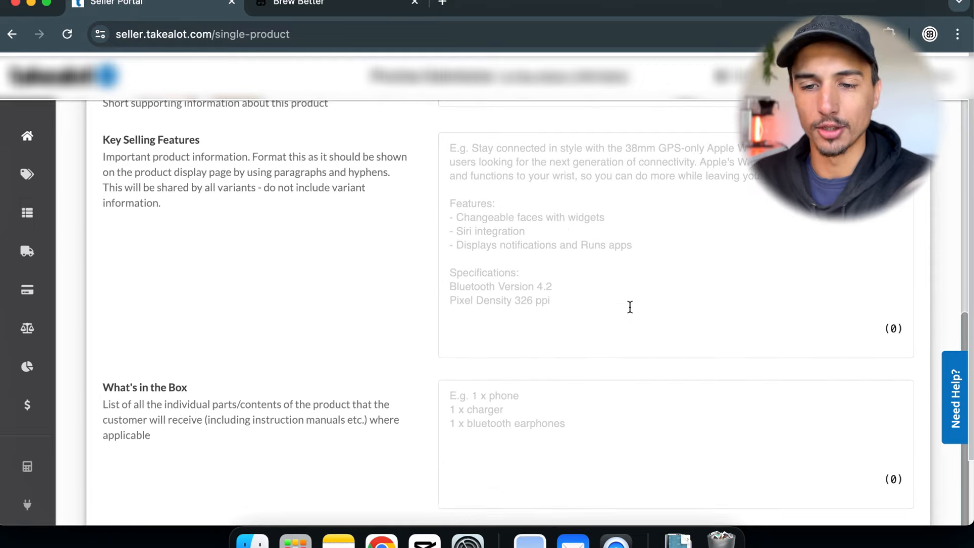
scroll(630, 308, up, 1)
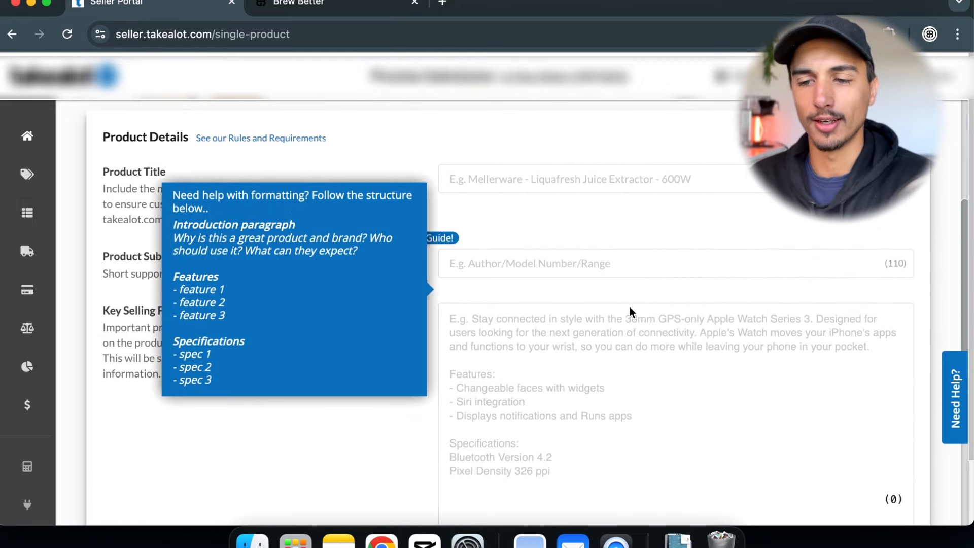
click(470, 191)
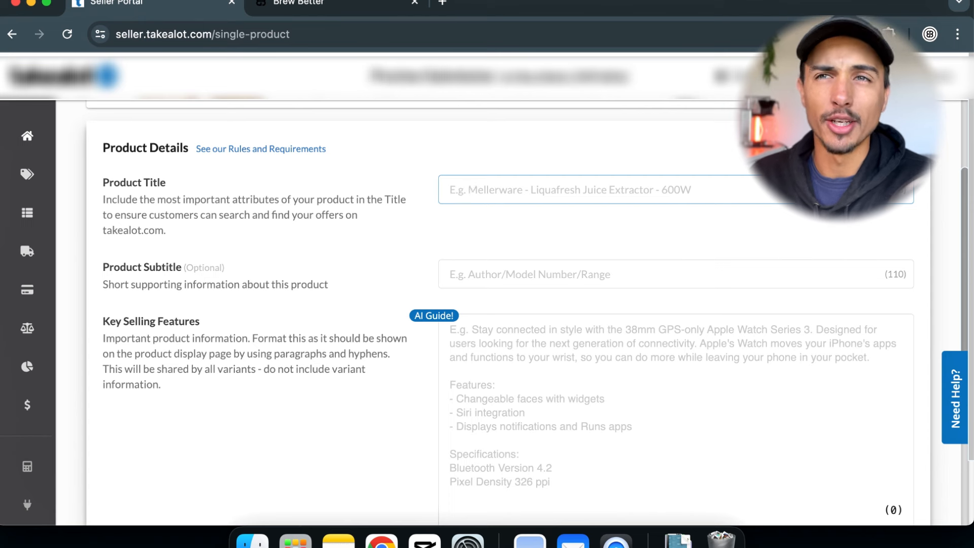
text(Filter)
key(BackSpace)
key(BackSpace)
key(BackSpace)
key(BackSpace)
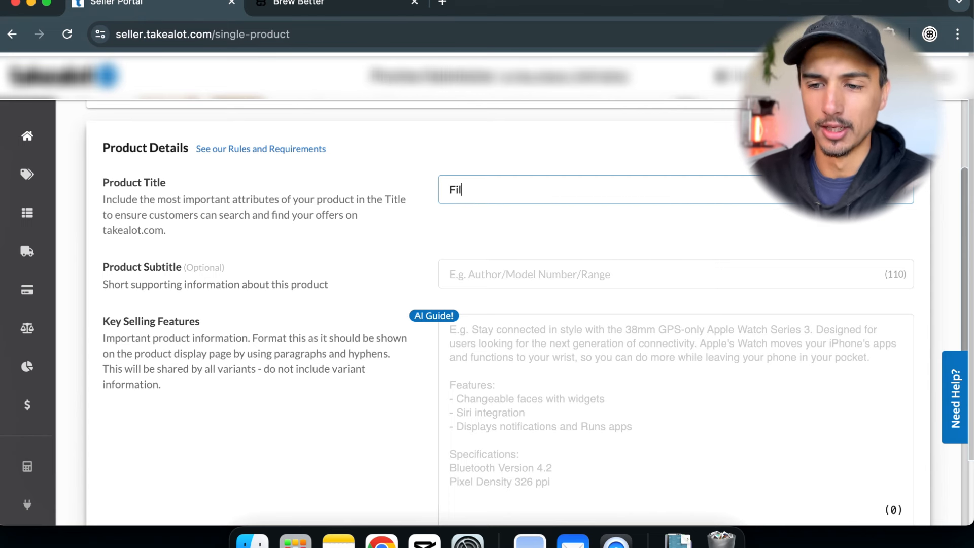
key(BackSpace)
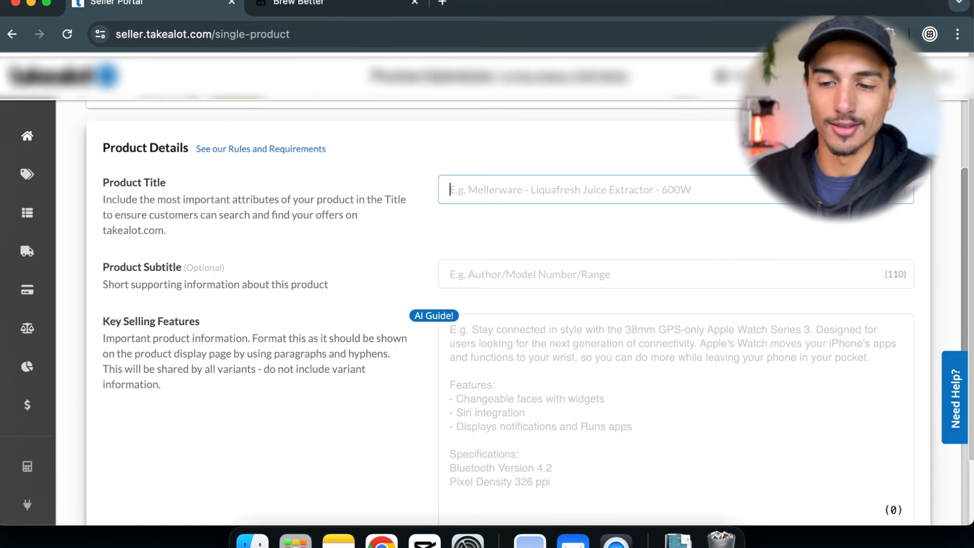
Step: Enter "Paper Filter Stand Holder -" as the beginning of the product title
text(Pape)
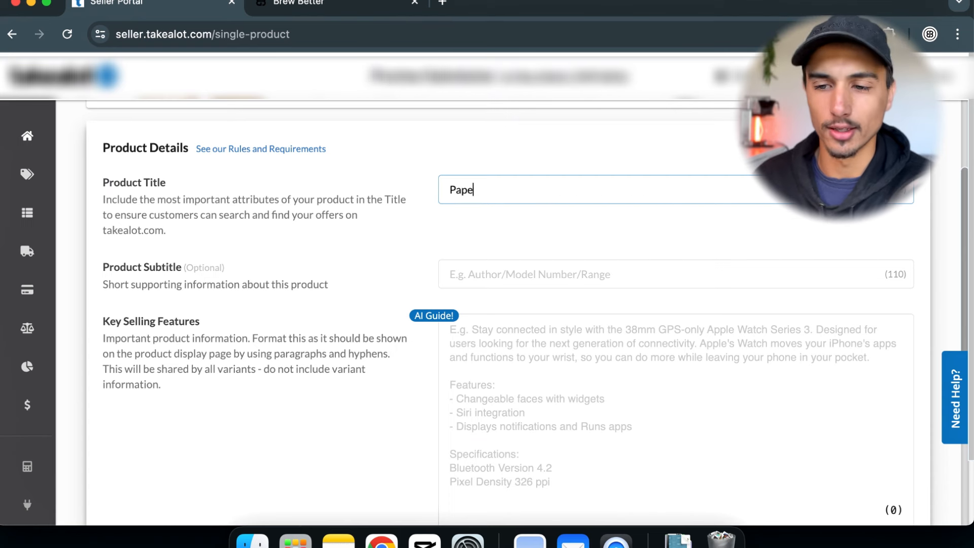
text(r Filter)
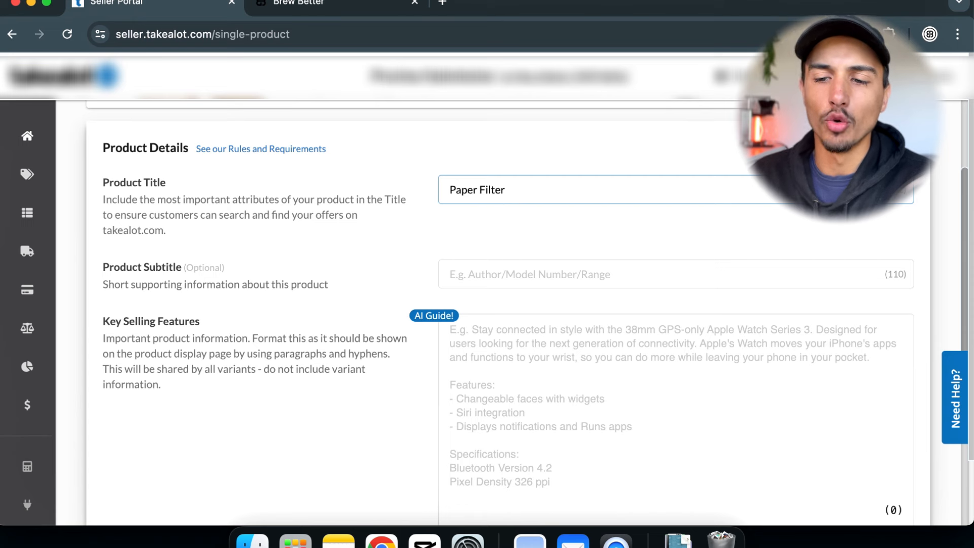
text( Stan)
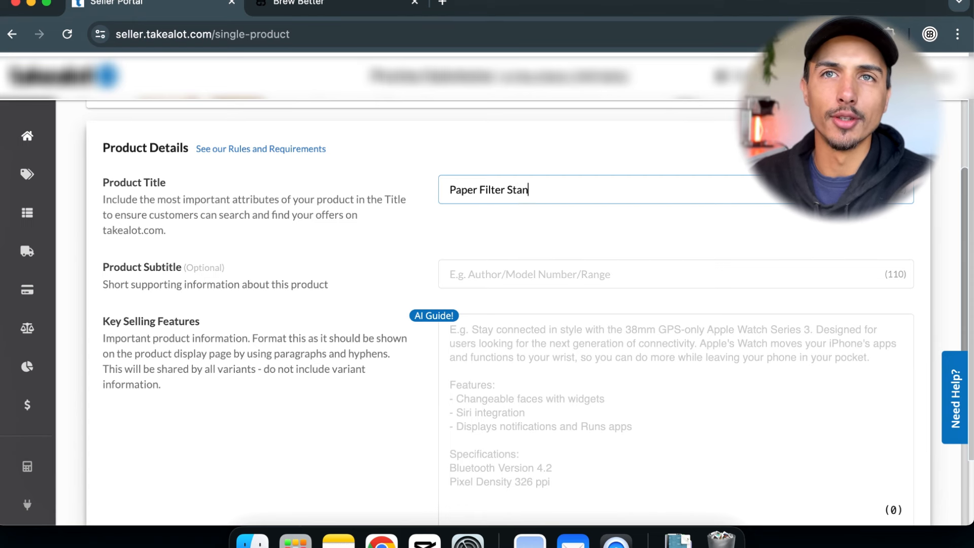
text(d)
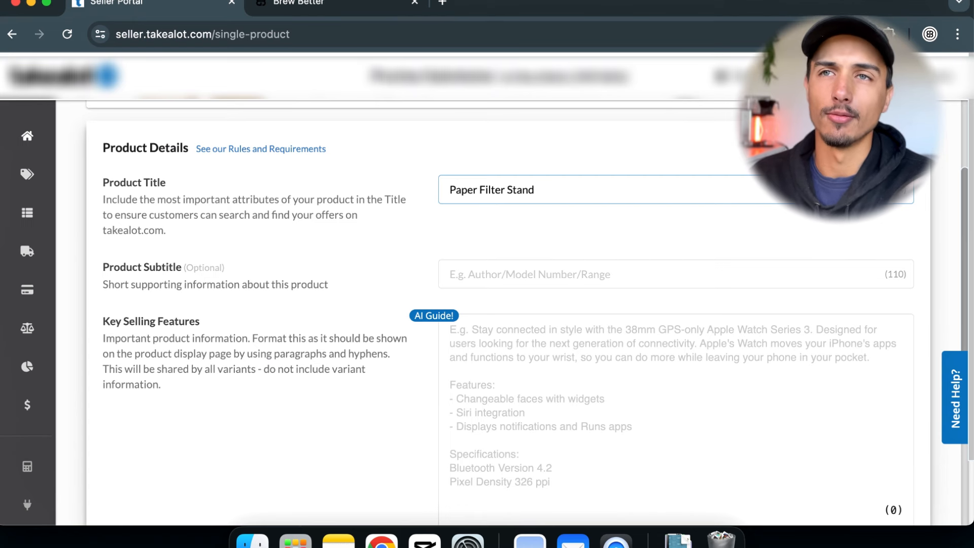
text( -  Holder)
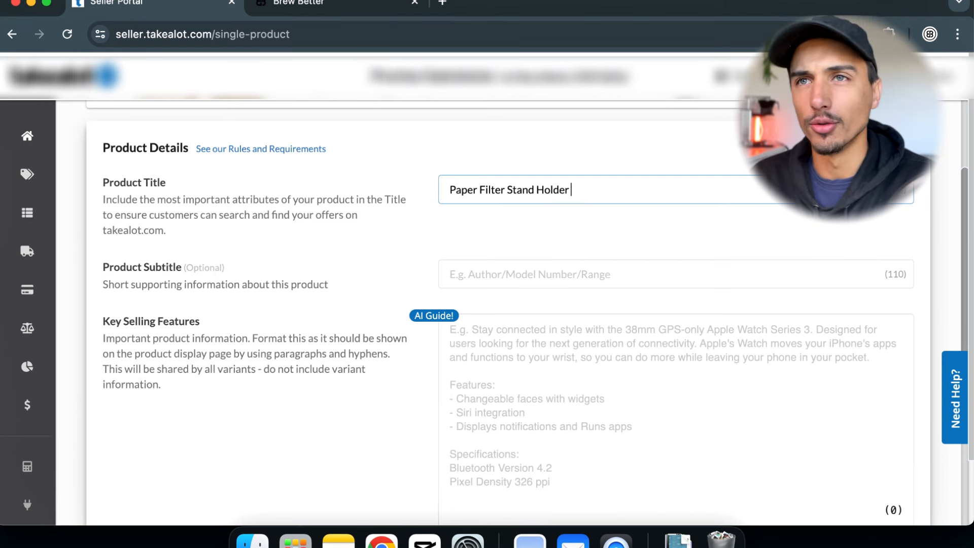
text( -)
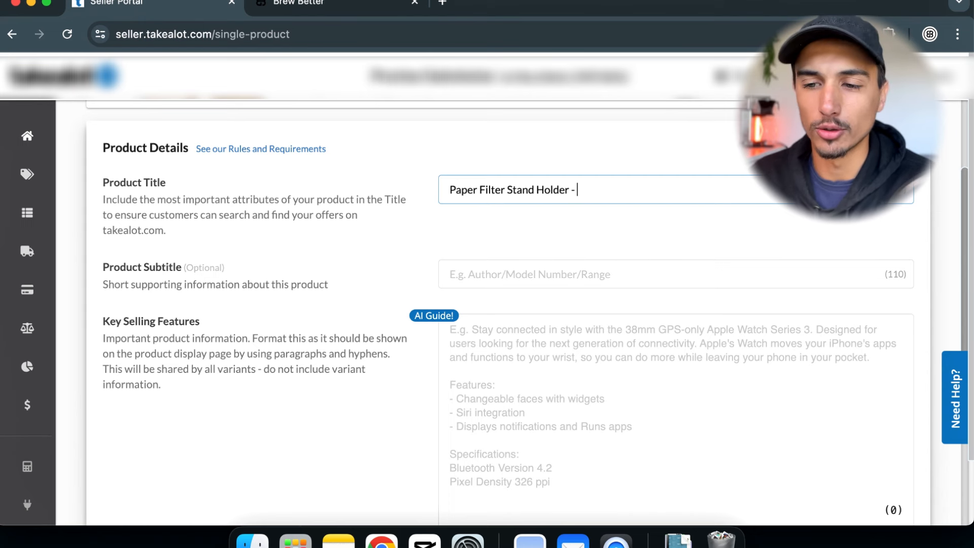
text(v60,)
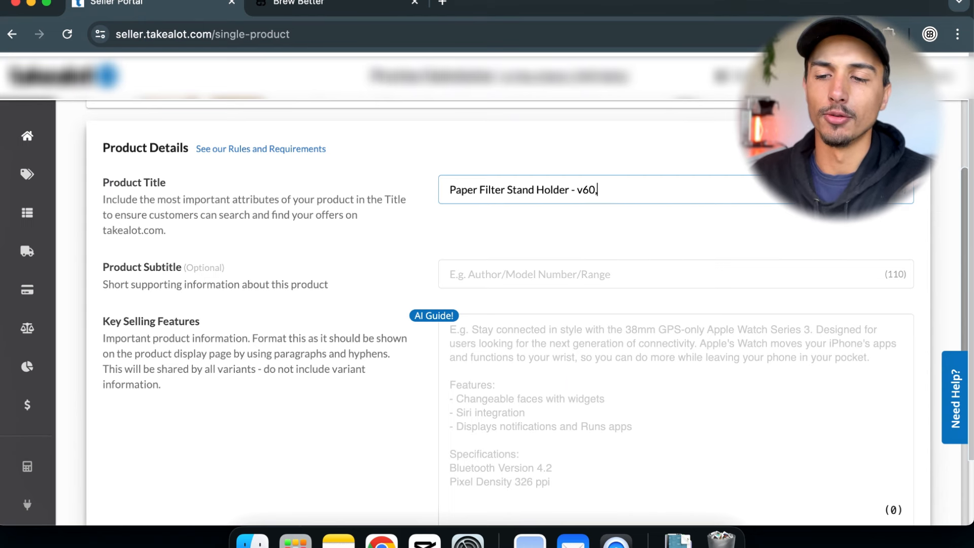
text( po)
key(BackSpace)
key(BackSpace)
key(BackSpace)
key(BackSpace)
key(BackSpace)
key(BackSpace)
key(BackSpace)
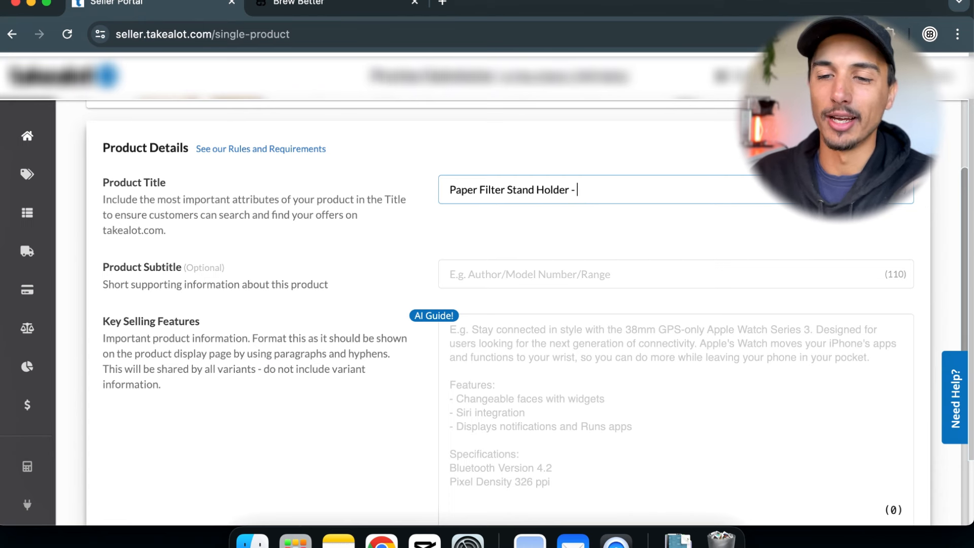
Step: Complete the product title as "Paper Filter Stand Holder - Wooden - Filter Coffee"
text(W)
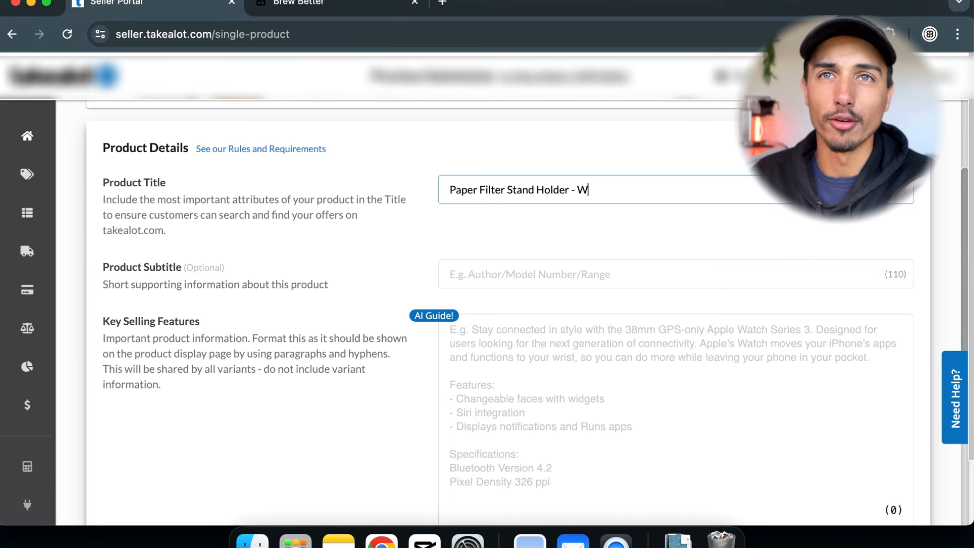
text(ooden - Filter Coffee)
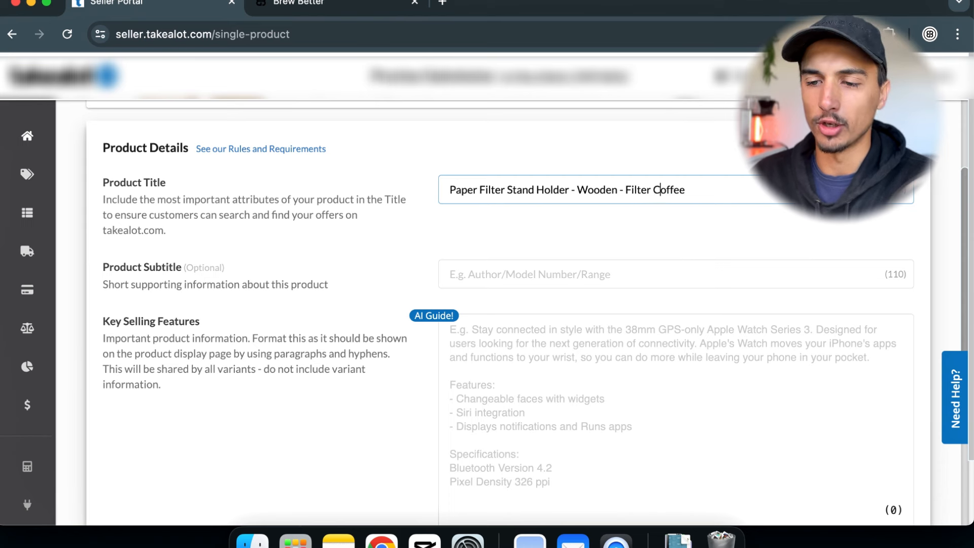
Step: Enter "For all pour over, flat bottom" as the beginning of the product subtitle
click(573, 282)
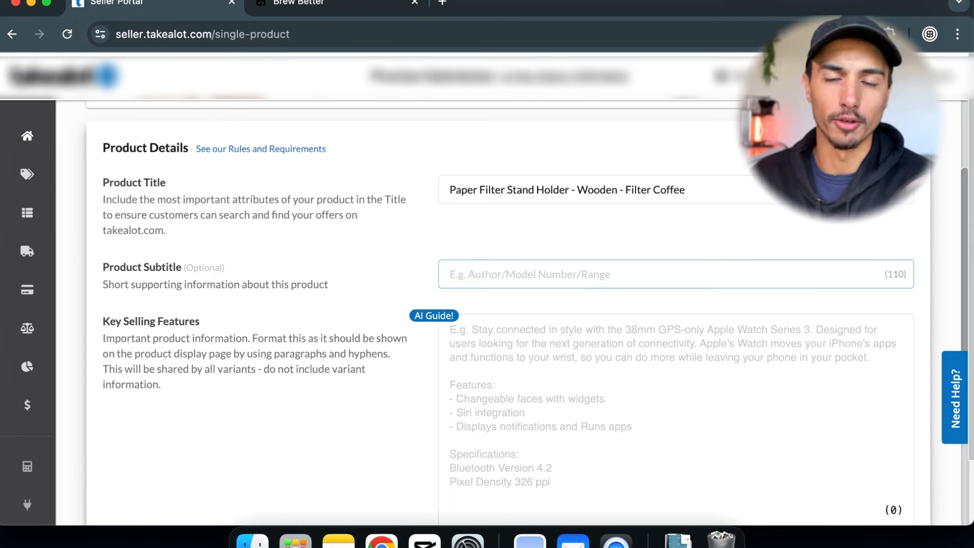
text(For all )
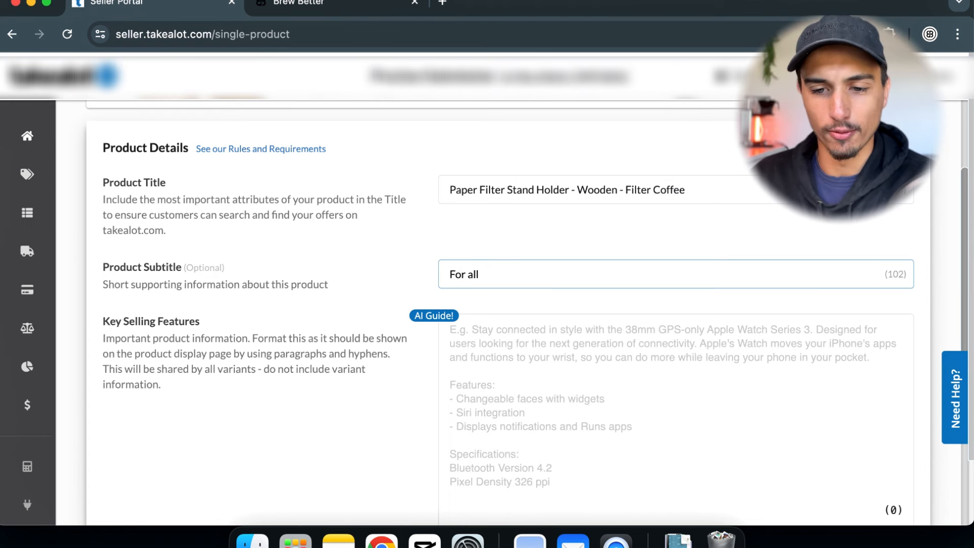
text(po)
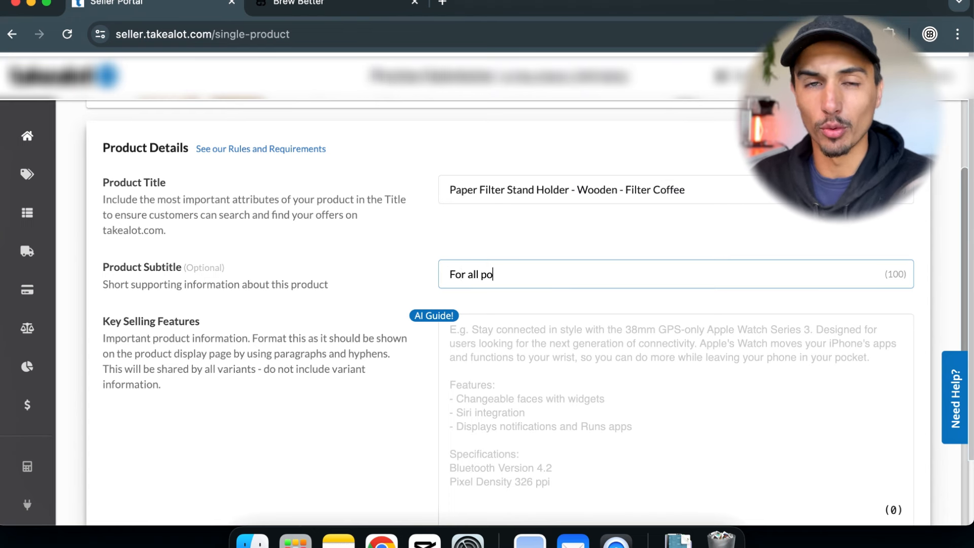
text(ur over, )
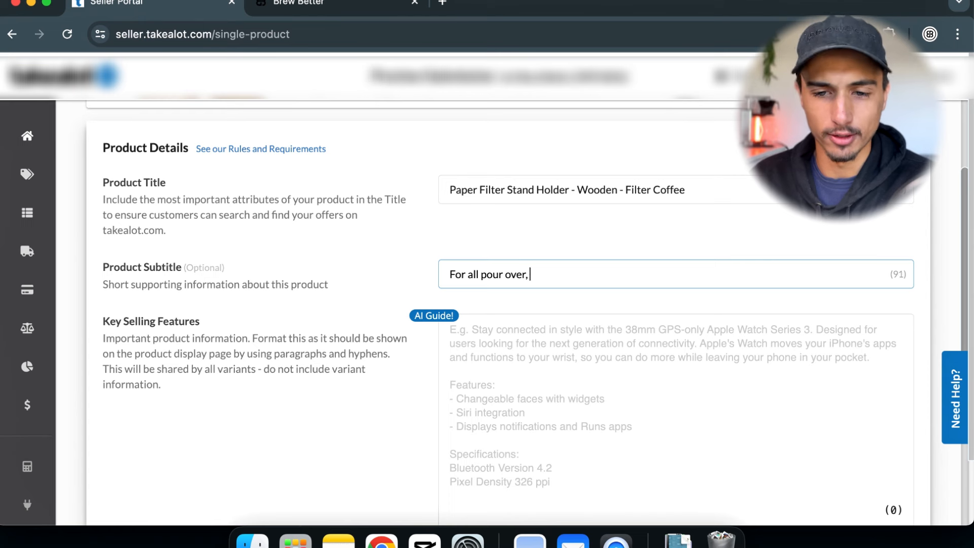
text(flat)
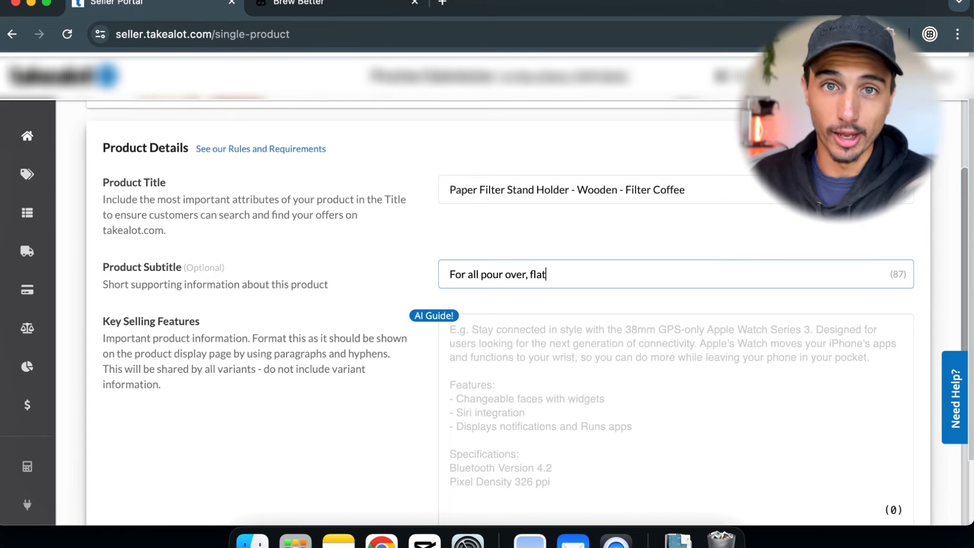
text( bottom)
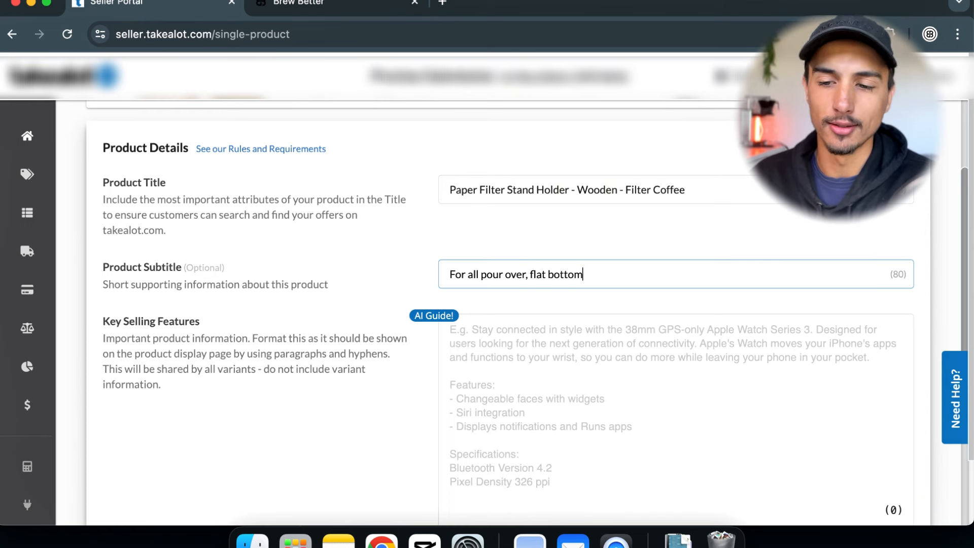
Step: Replace "all" with "most" in the product subtitle and extend its ending with ", V60 filter papers"
double_click(473, 276)
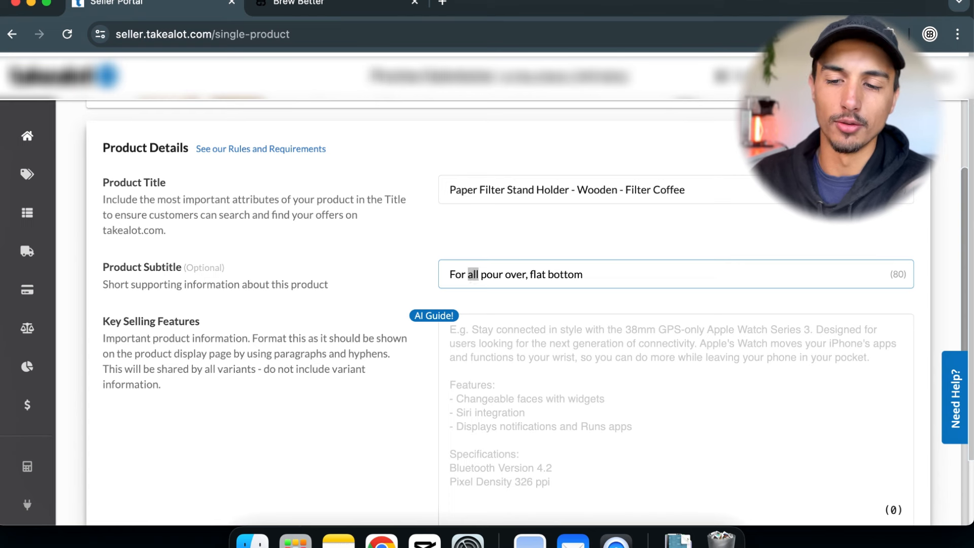
text(most)
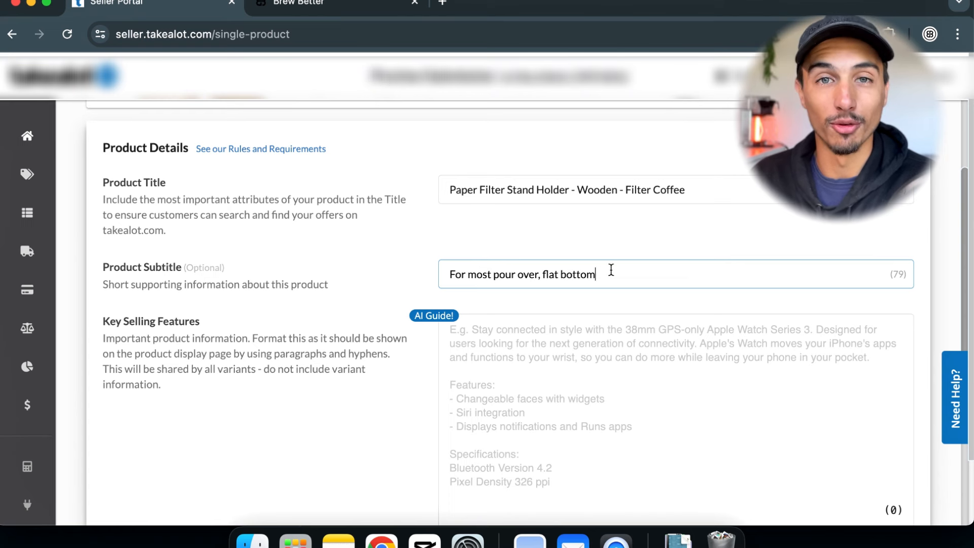
text(, )
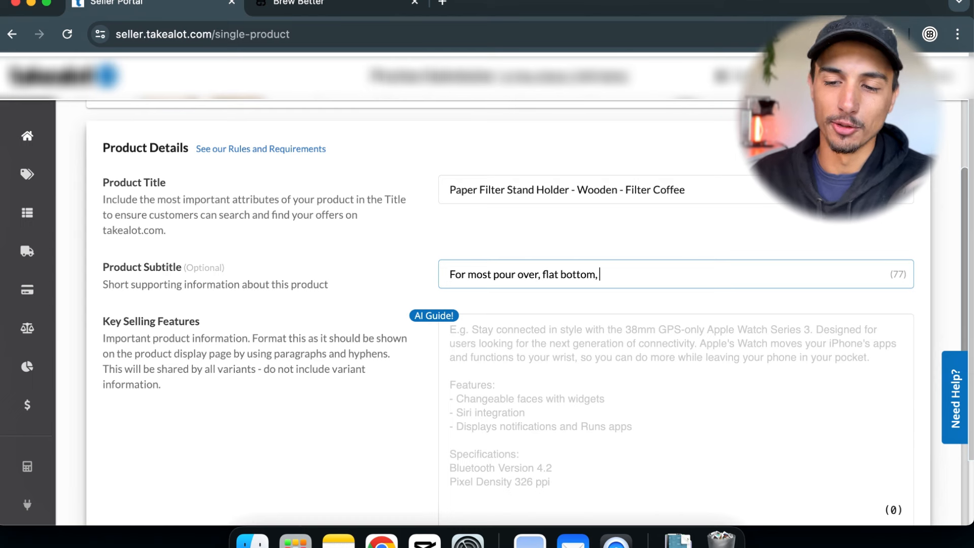
text(a)
key(BackSpace)
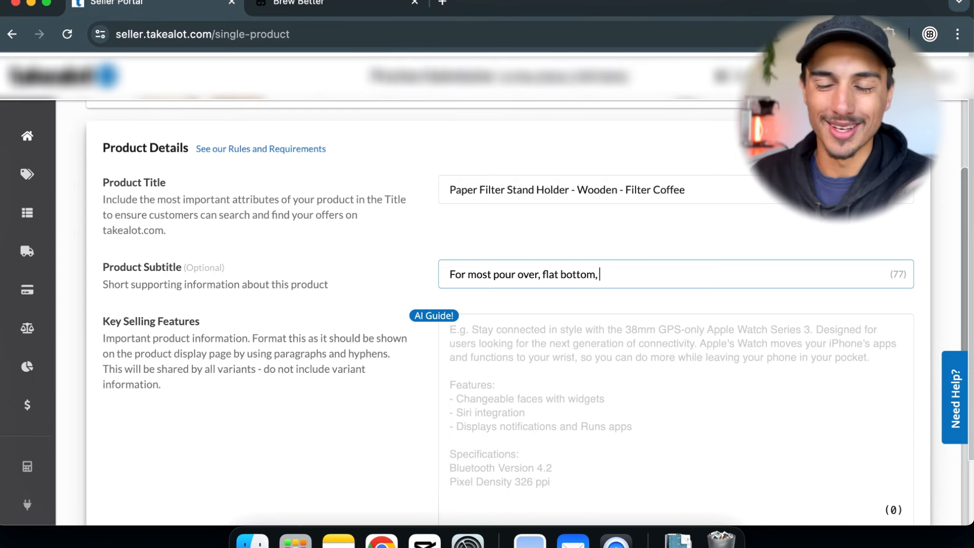
click(542, 274)
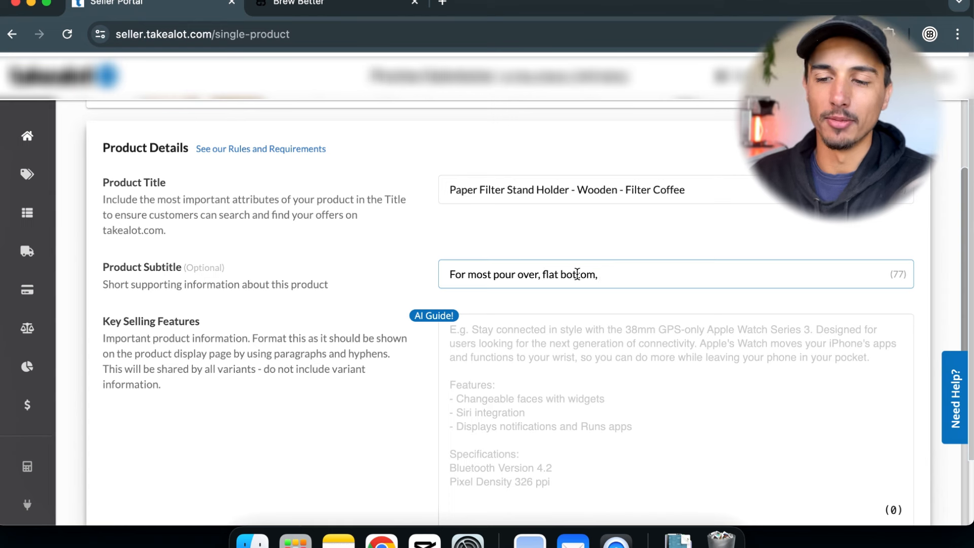
click(602, 274)
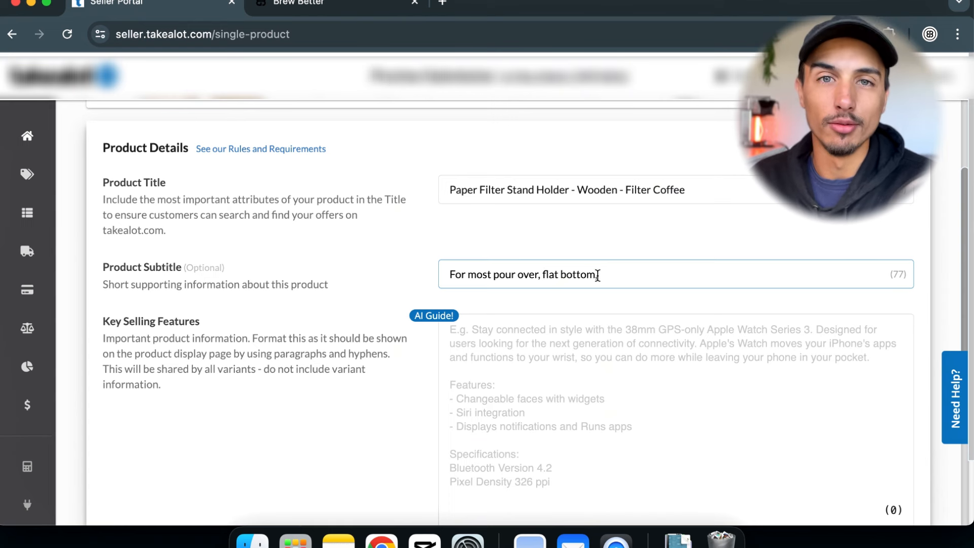
text(V60 )
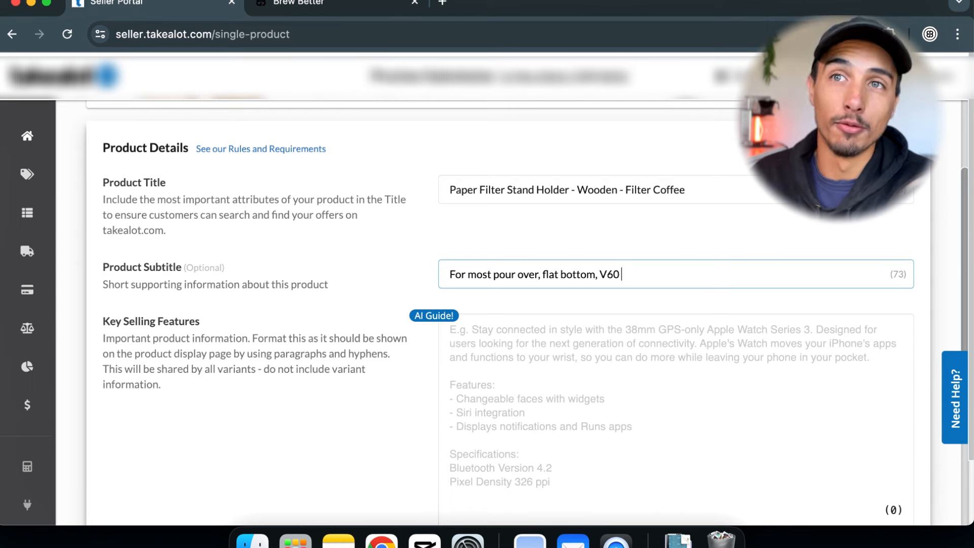
text(filter papers)
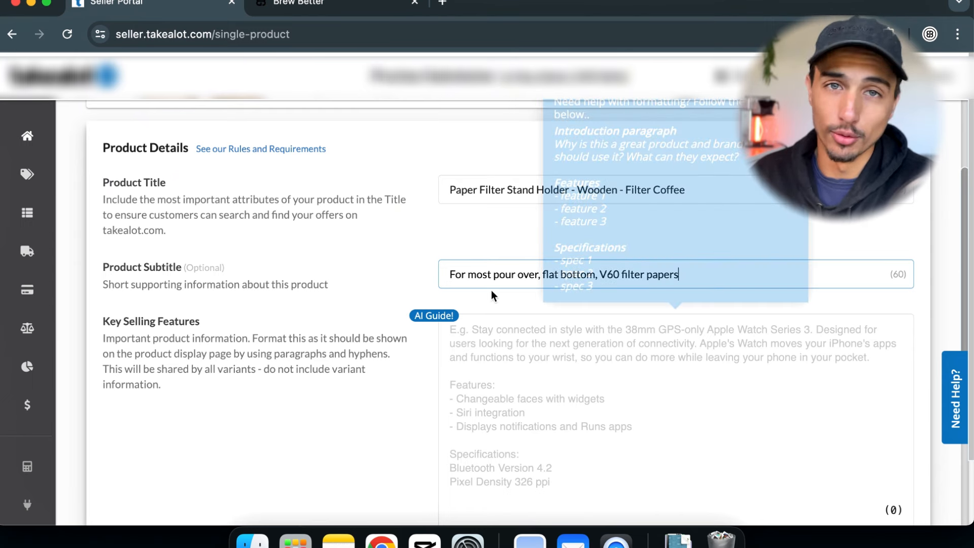
Step: Examine the formatting guide and the example text for the Key Selling Features
click(477, 338)
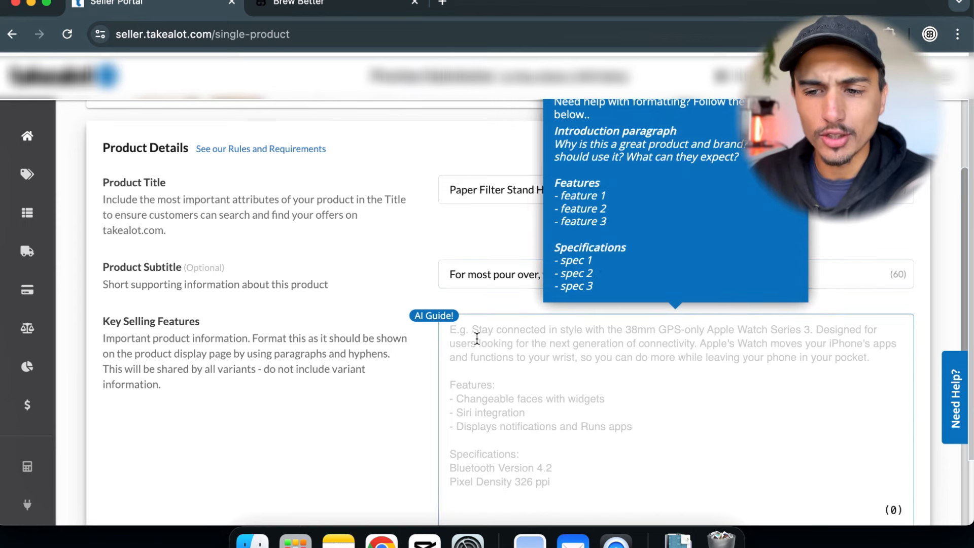
scroll(477, 338, down, 1)
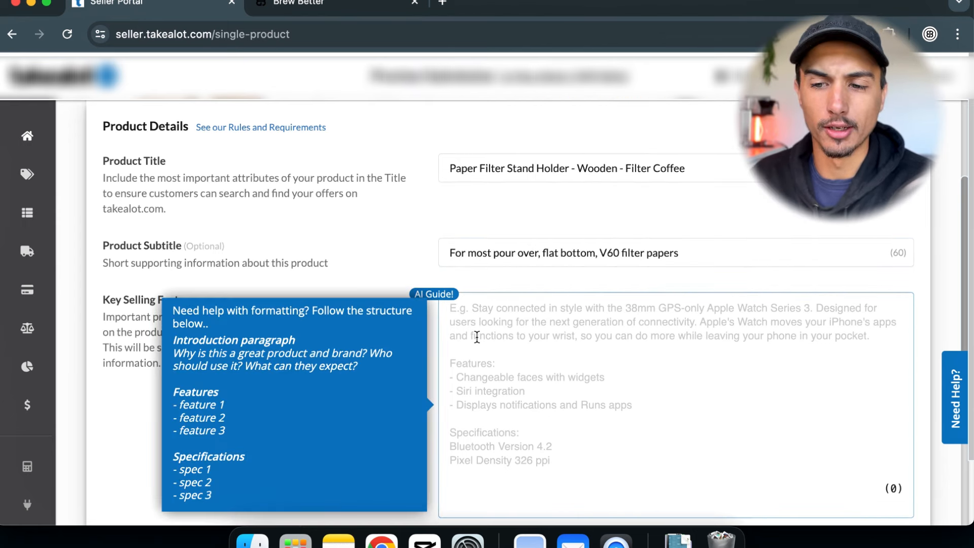
key(Tab)
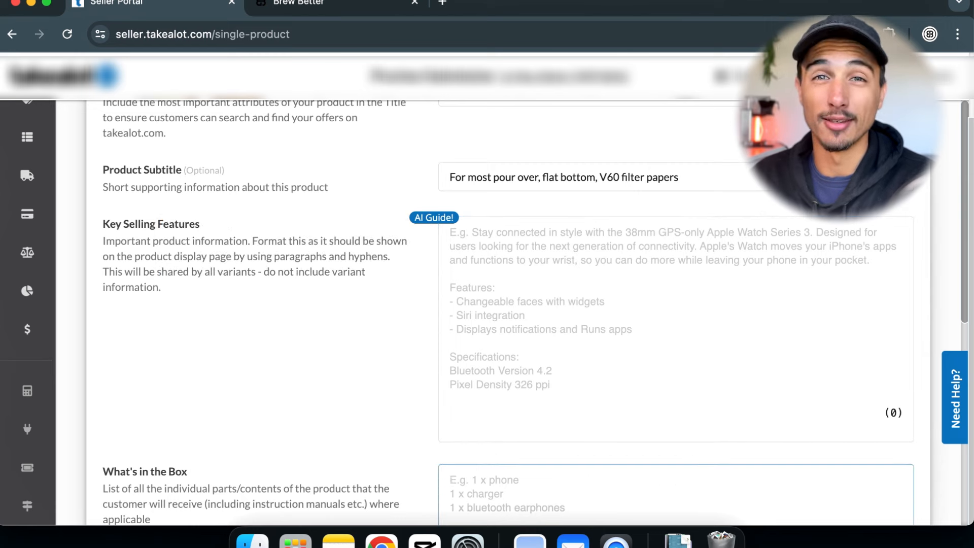
click(458, 239)
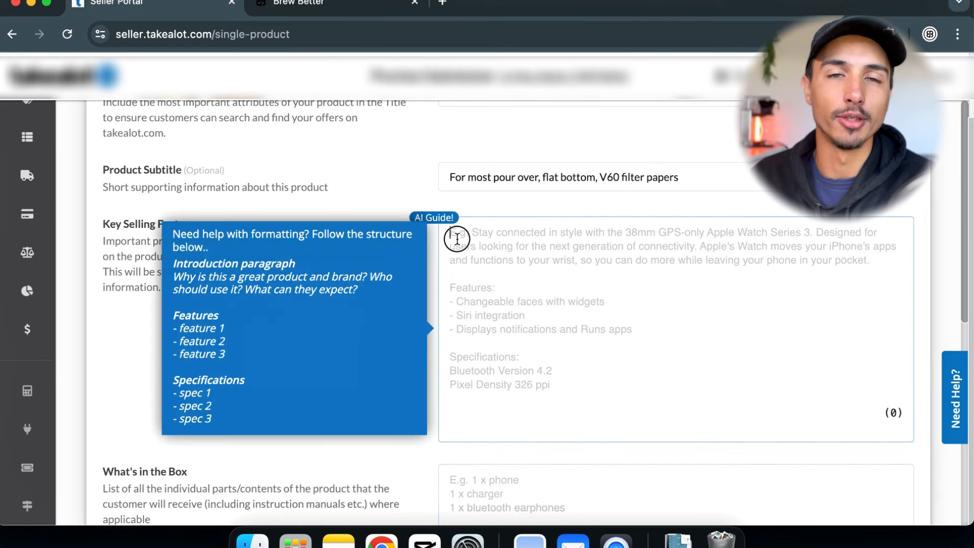
key(Tab)
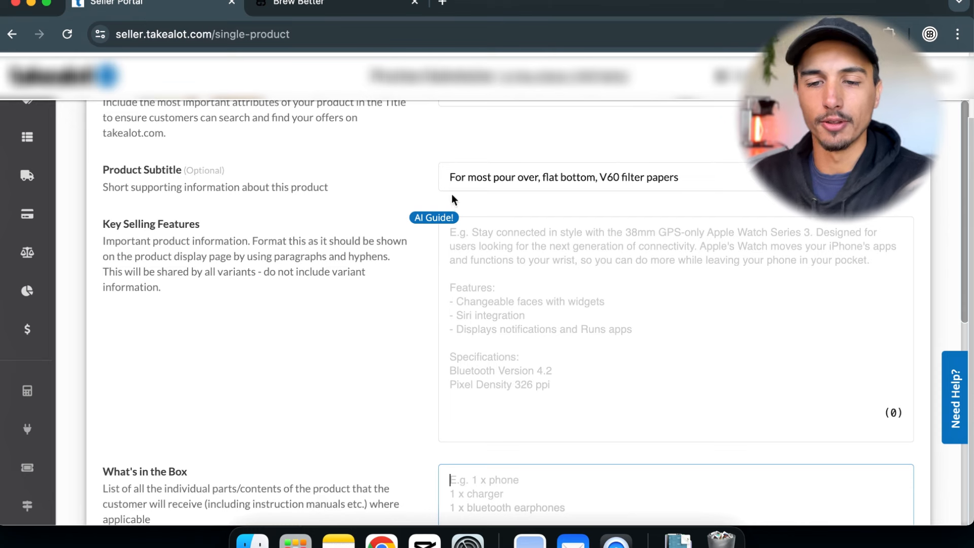
click(448, 223)
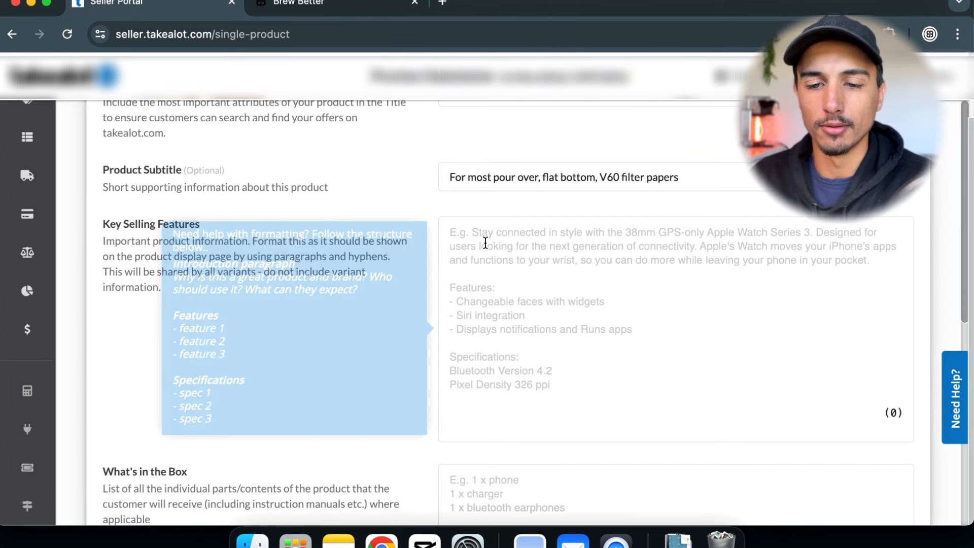
click(452, 234)
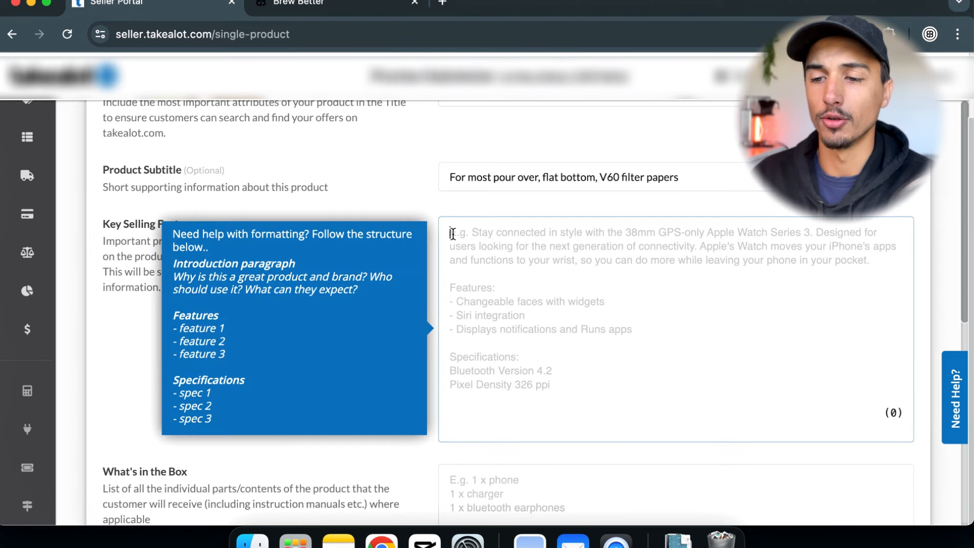
Step: Switch to the Brew Better store page and look through its Featured Products for the wooden paper filter holder
click(293, 14)
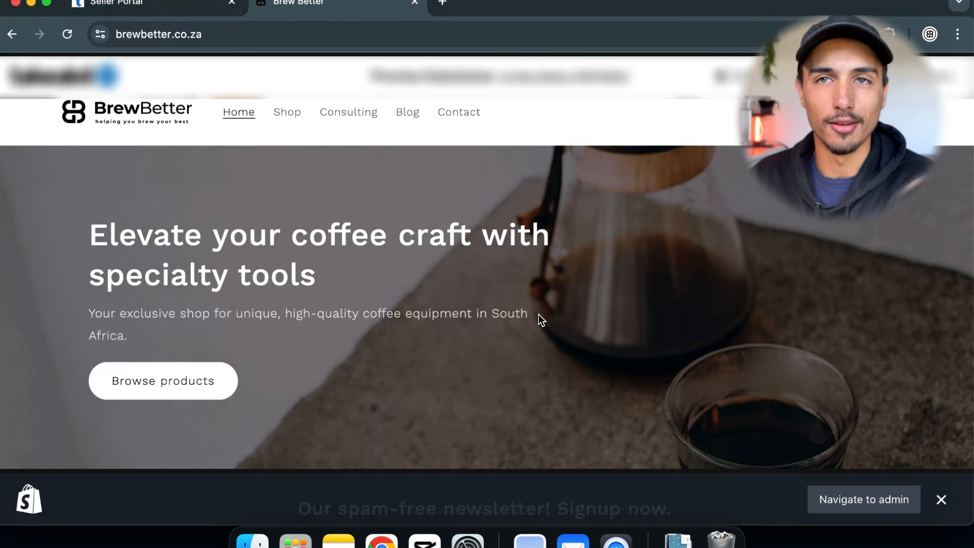
scroll(475, 275, down, 3)
scroll(473, 270, down, 10)
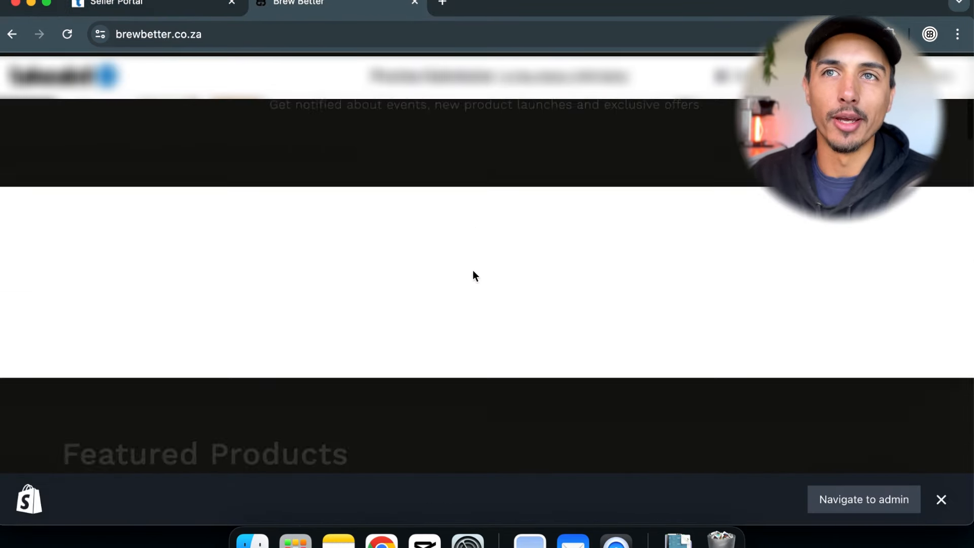
scroll(473, 274, down, 3)
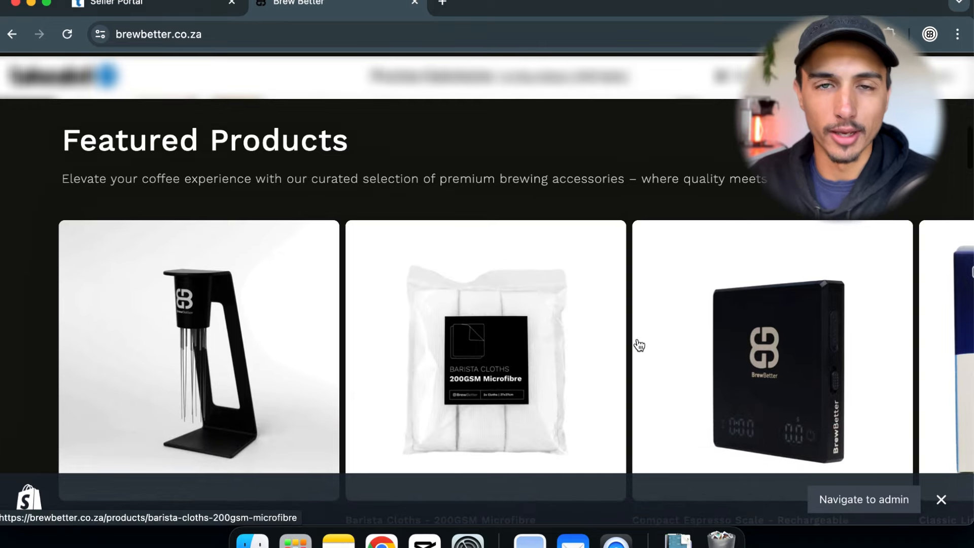
scroll(636, 345, right, 4)
scroll(637, 345, right, 12)
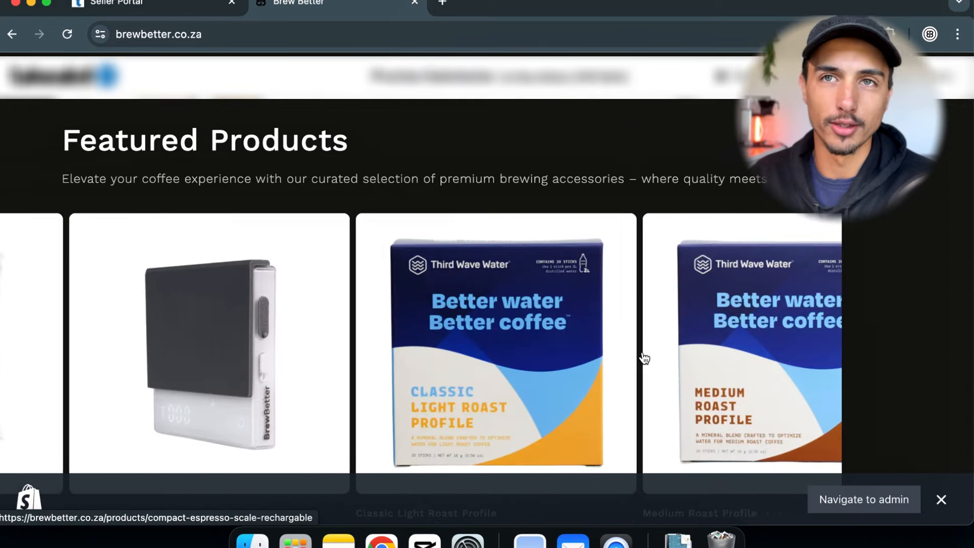
scroll(645, 358, right, 5)
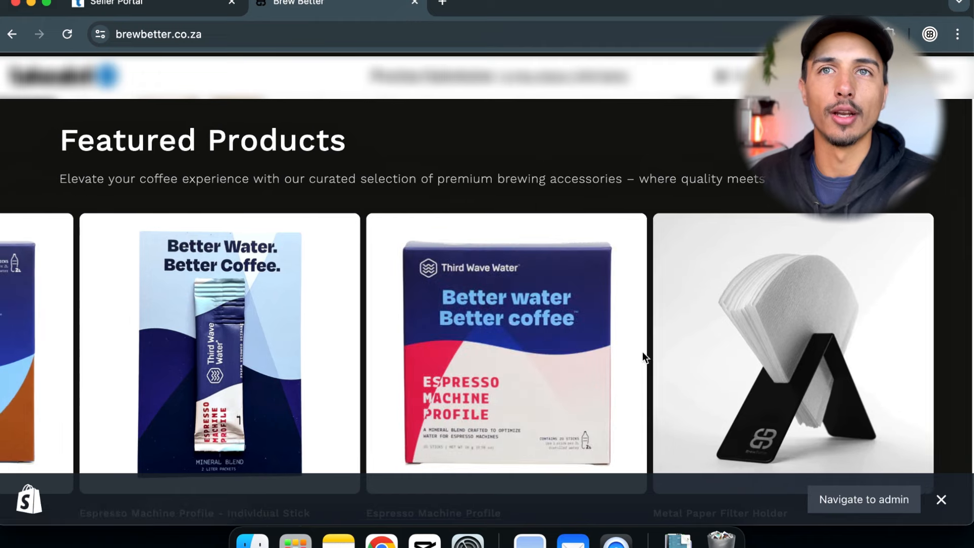
scroll(674, 451, down, 5)
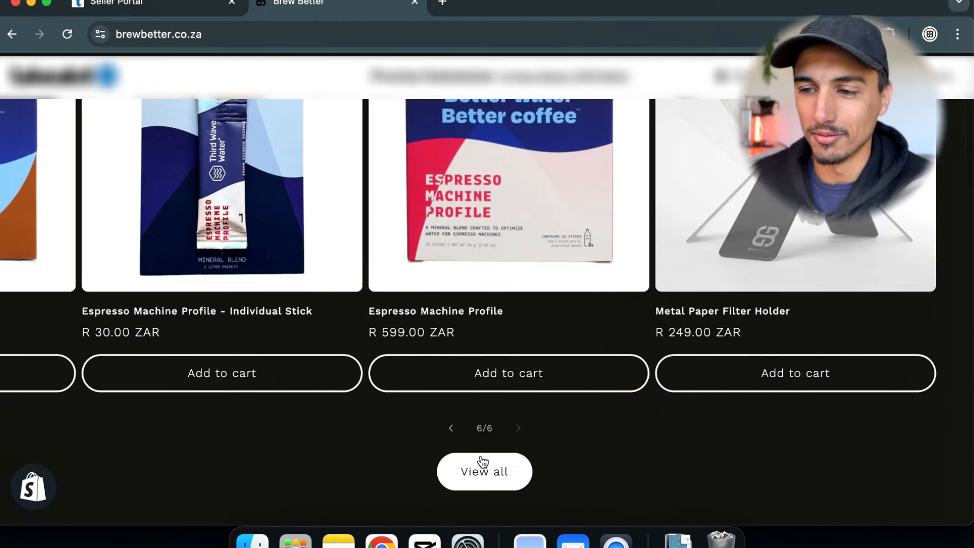
Step: Show all in-stock Brew Better products and open the Wooden Paper Filter Holder product page at its description
click(474, 490)
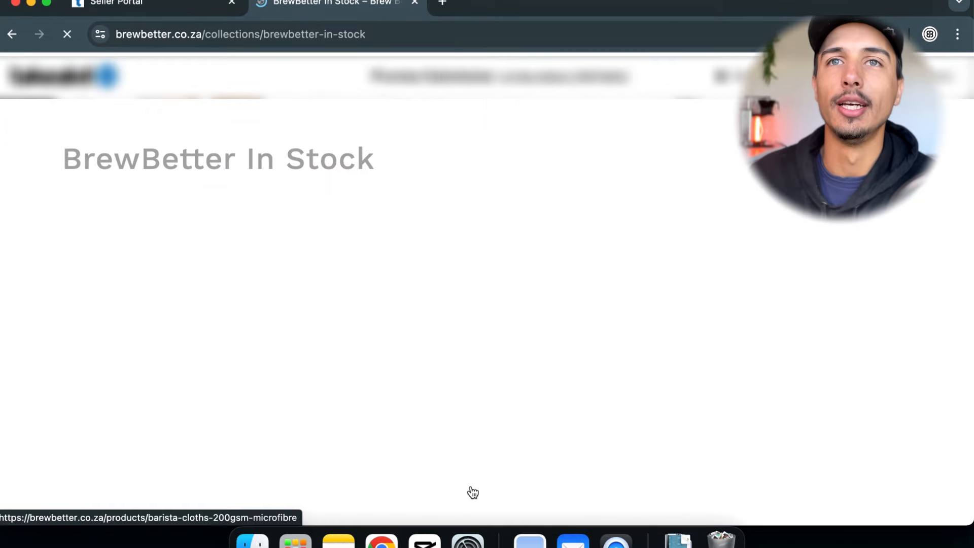
scroll(383, 405, down, 7)
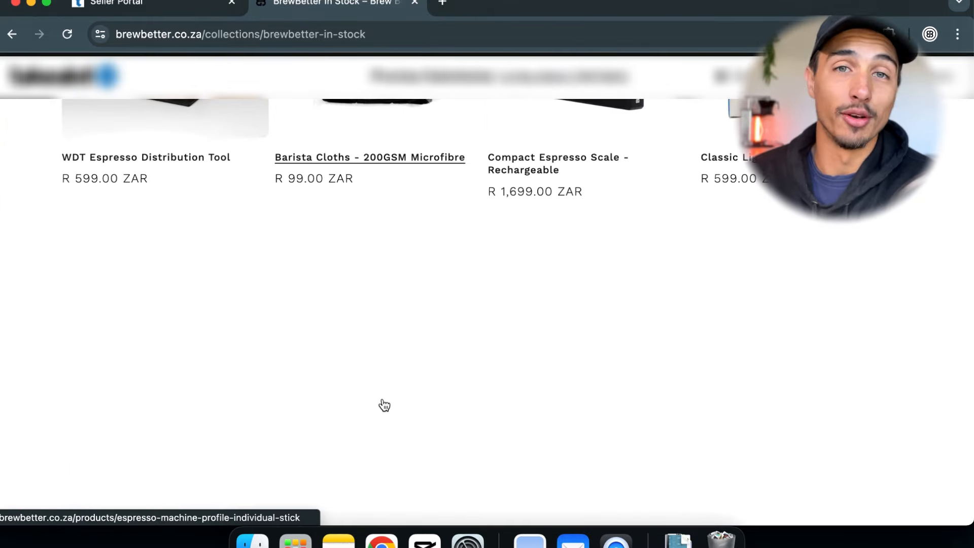
scroll(385, 405, down, 8)
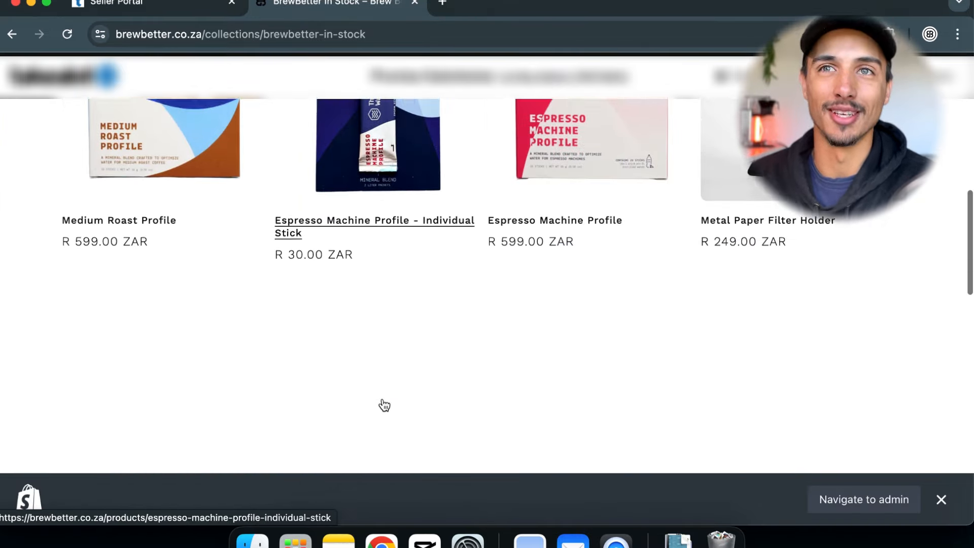
scroll(383, 403, up, 5)
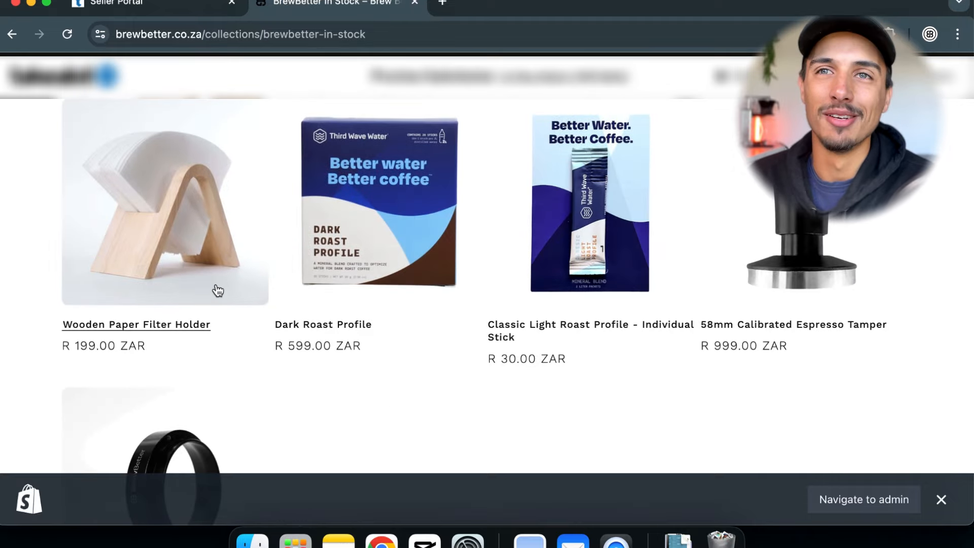
click(218, 290)
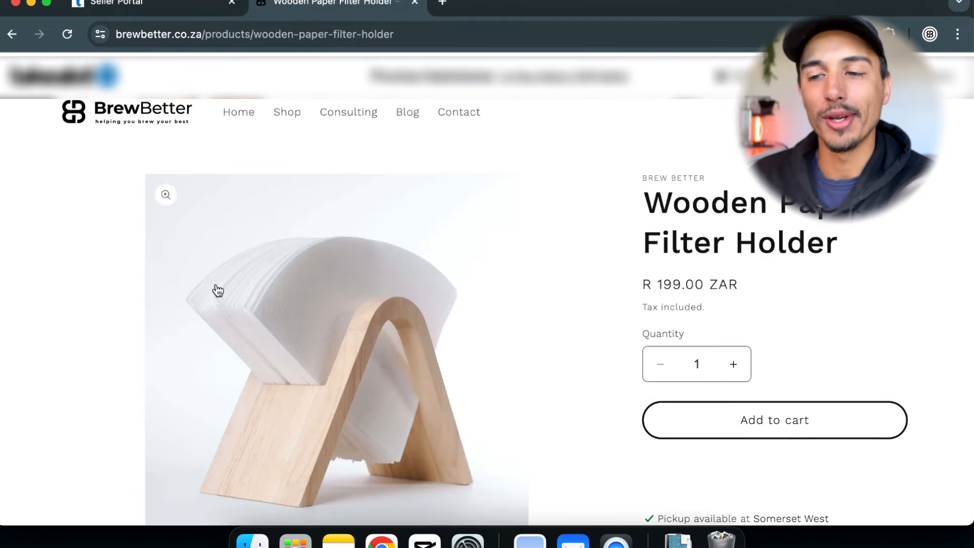
scroll(218, 291, down, 5)
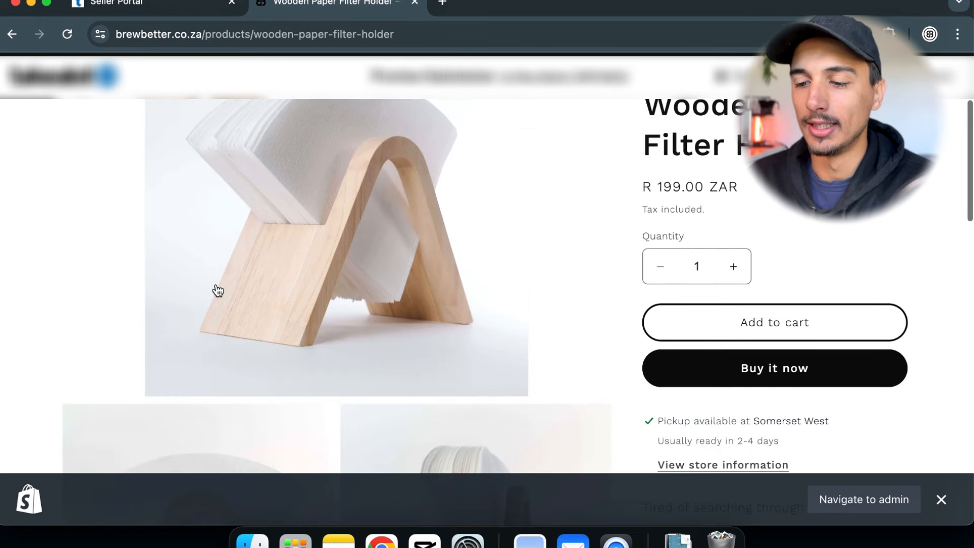
Step: Copy the Wooden Paper Filter Holder description from the Brew Better page into the Takealot listing's Key Selling Features
scroll(219, 291, down, 4)
scroll(218, 291, up, 5)
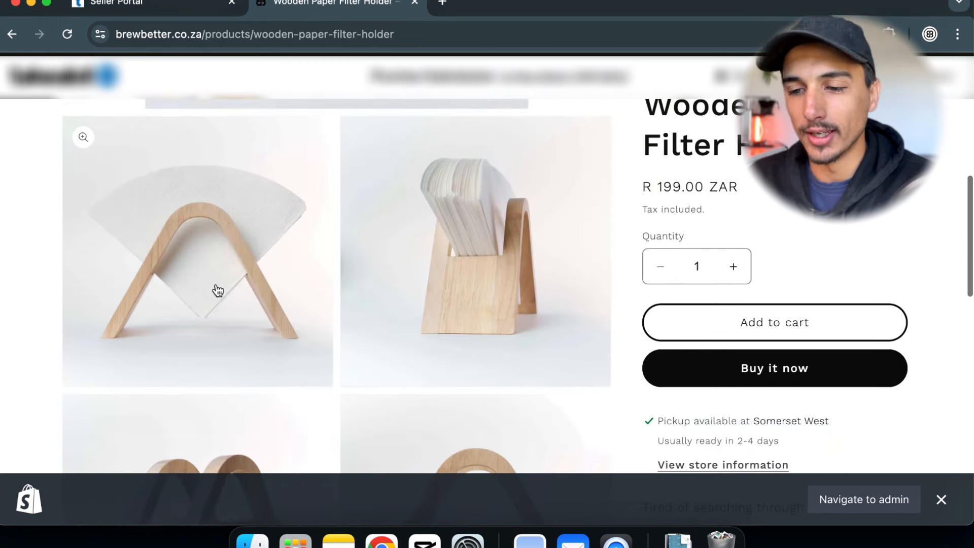
scroll(219, 291, down, 4)
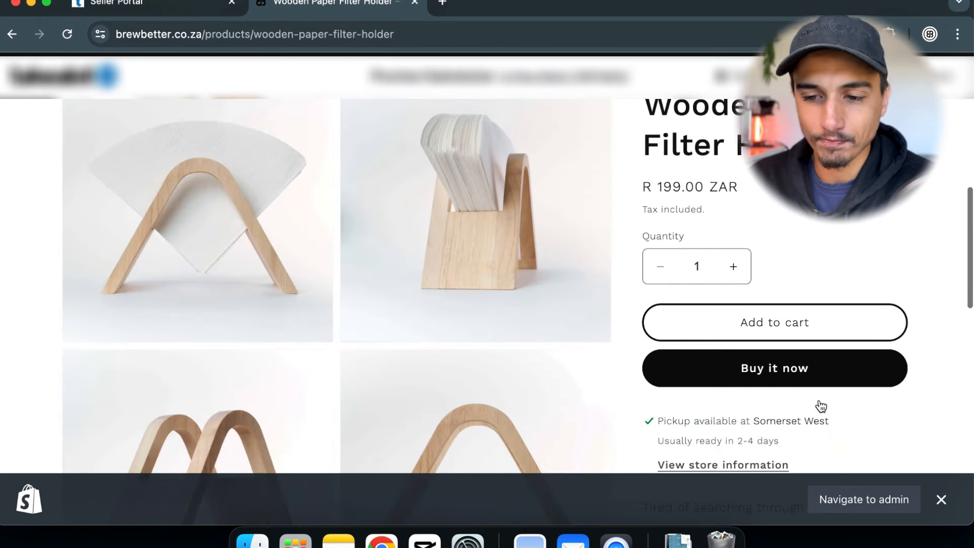
click(941, 501)
scroll(772, 409, down, 7)
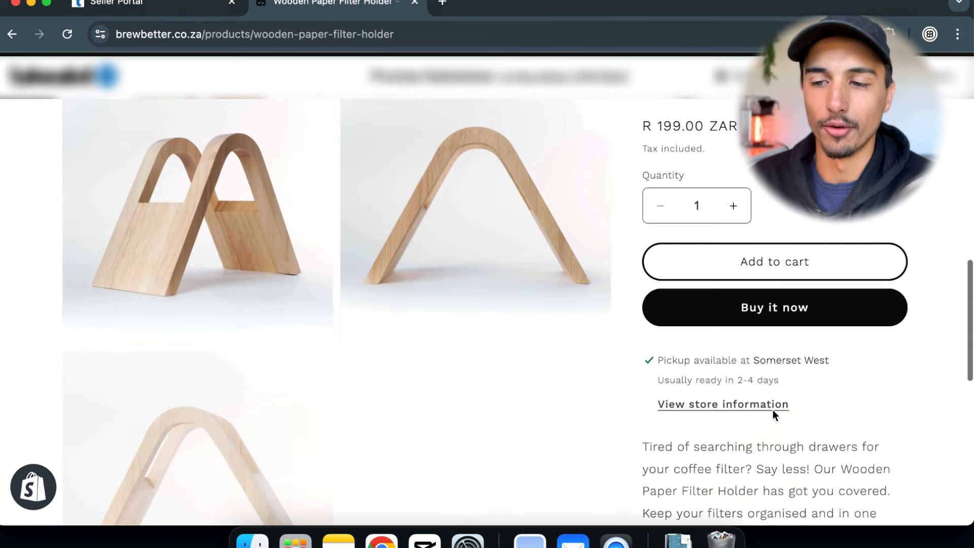
scroll(773, 410, down, 5)
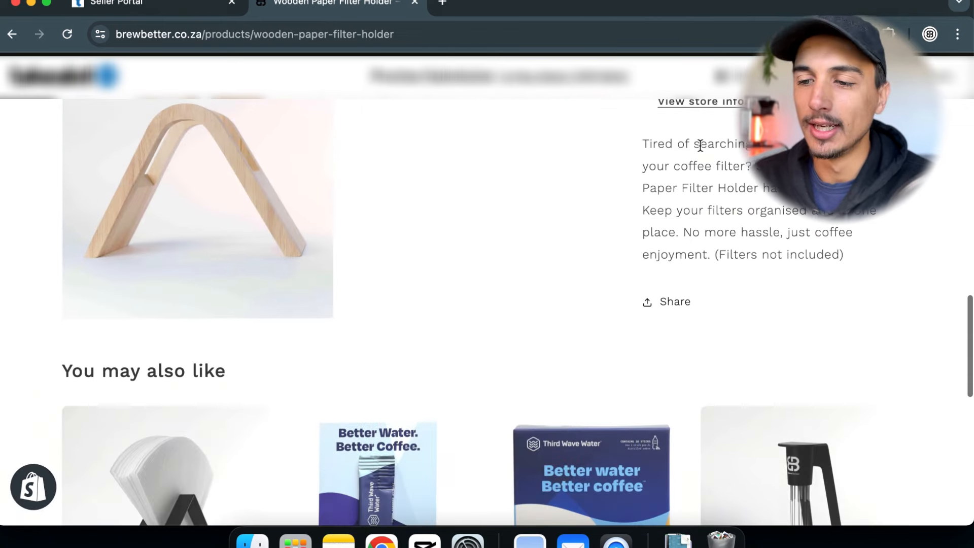
drag(642, 144, 860, 256)
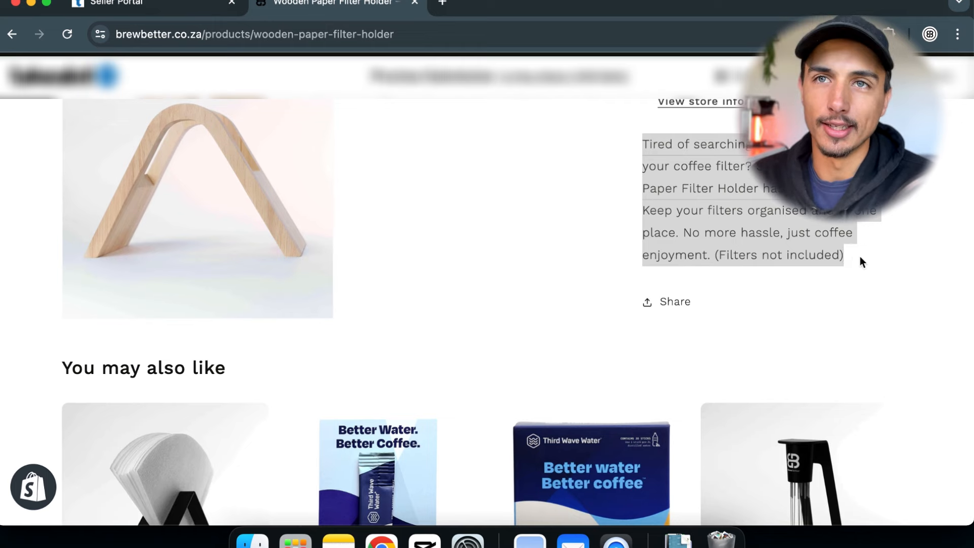
click(161, 6)
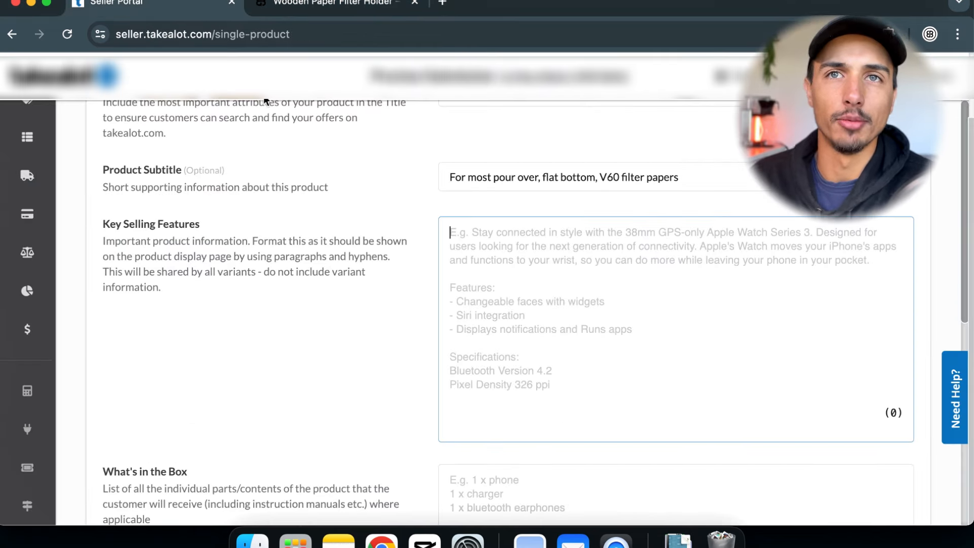
text(Tired of searching through drawers for your coffee filter? Say less! Our Wooden Paper Filter Holder has got you covered. Keep your filters organised and in one place. No more hassle, just coffee enjoyment. (Filters not included))
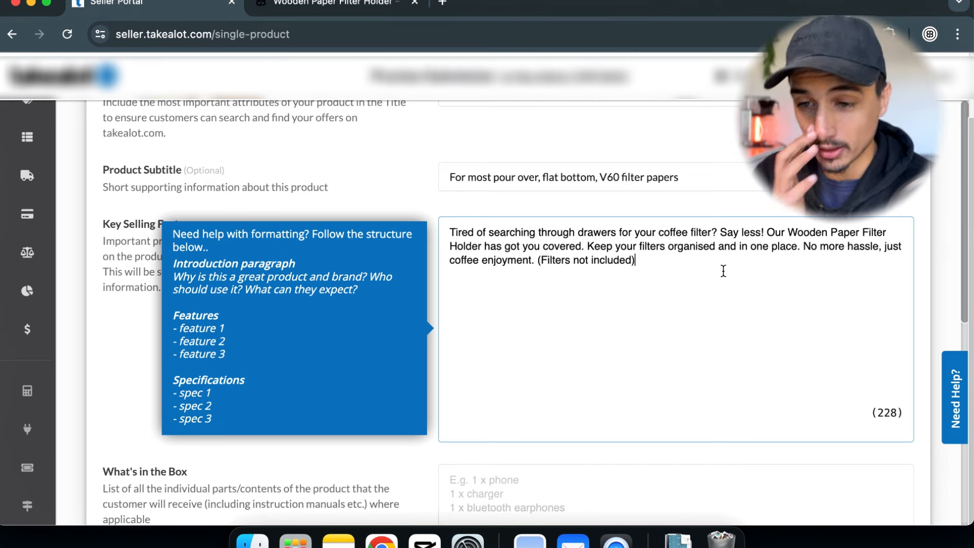
Step: Reword the end of the opening question in the Key Selling Features to "your coffee filters only to find them bent?"
click(710, 233)
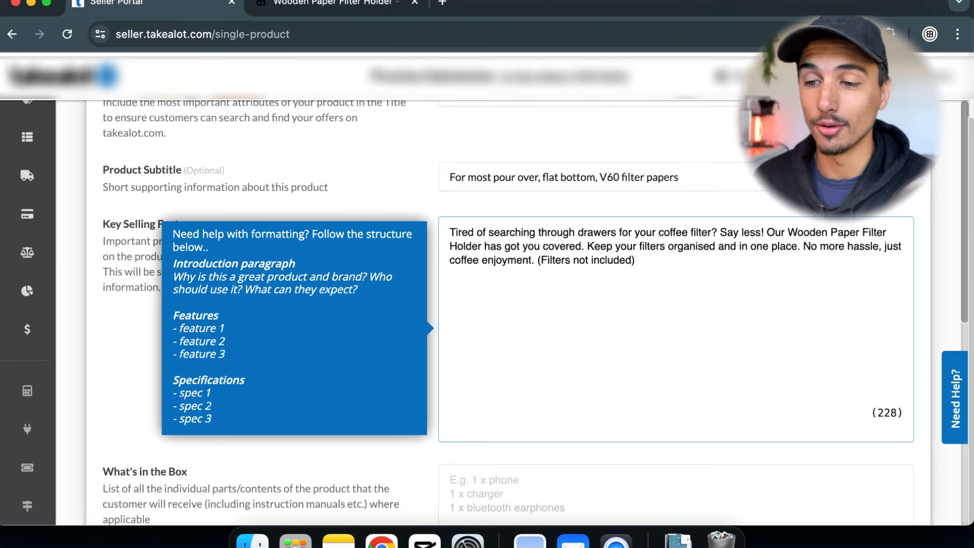
text(s only to find them )
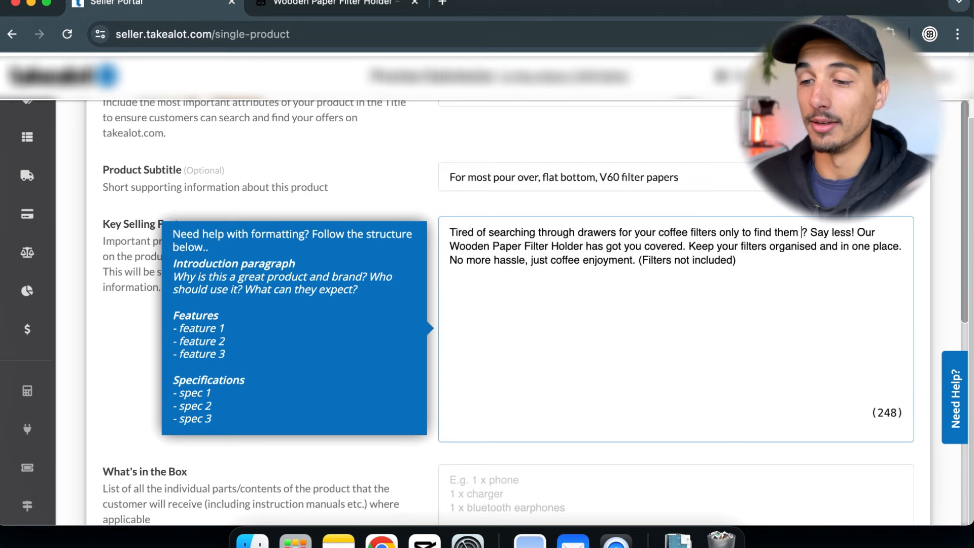
text(bent)
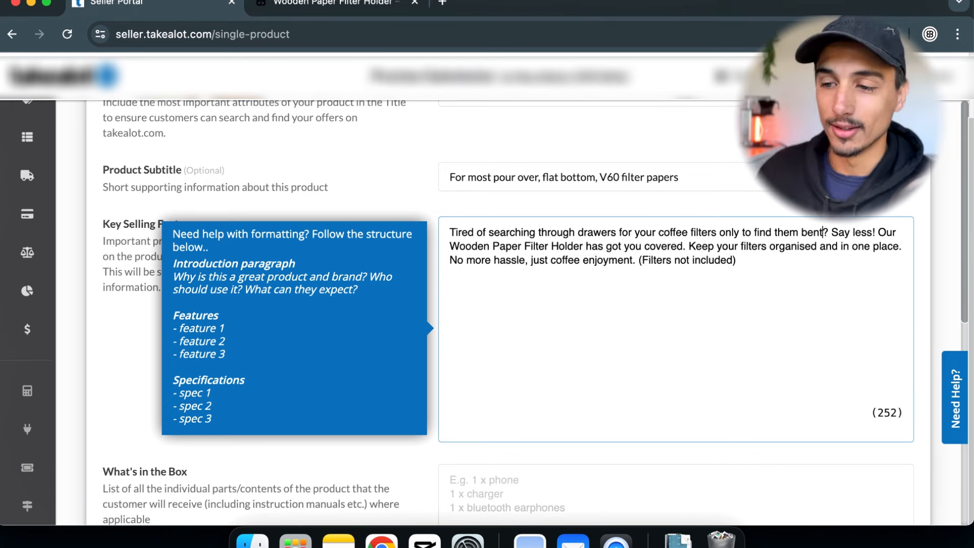
Step: Put a period after "(Filters not included)" and add "It also makes your brew bar look a whole lot more professional and IG worthy."
click(771, 265)
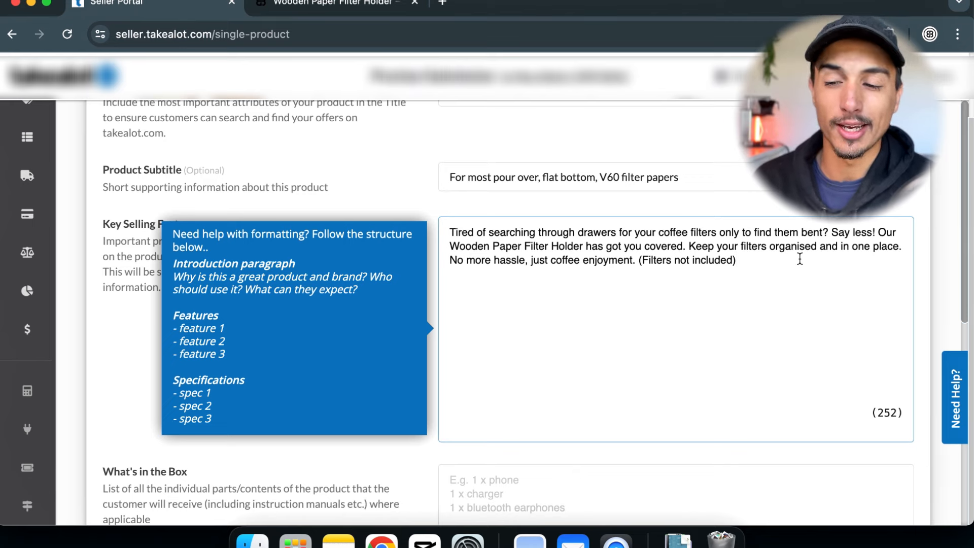
text(. )
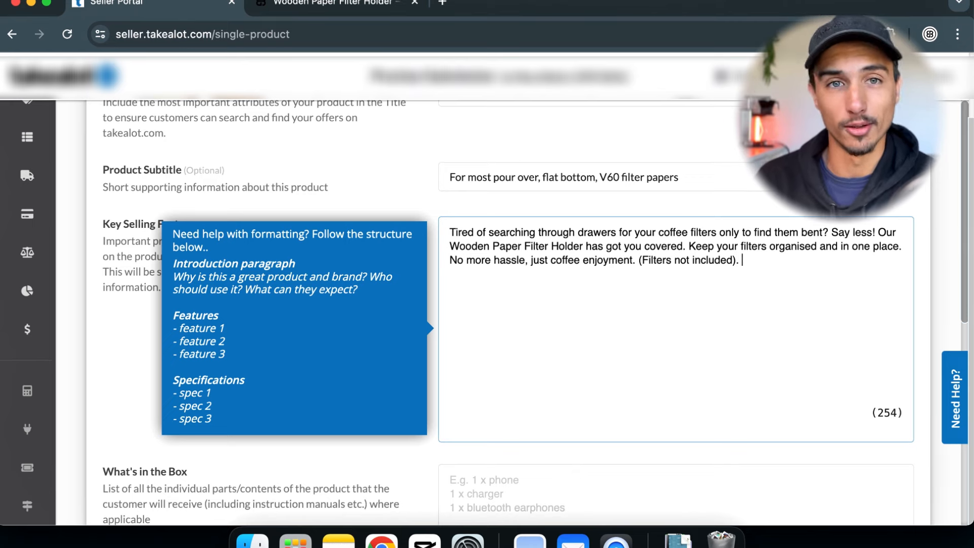
text(I)
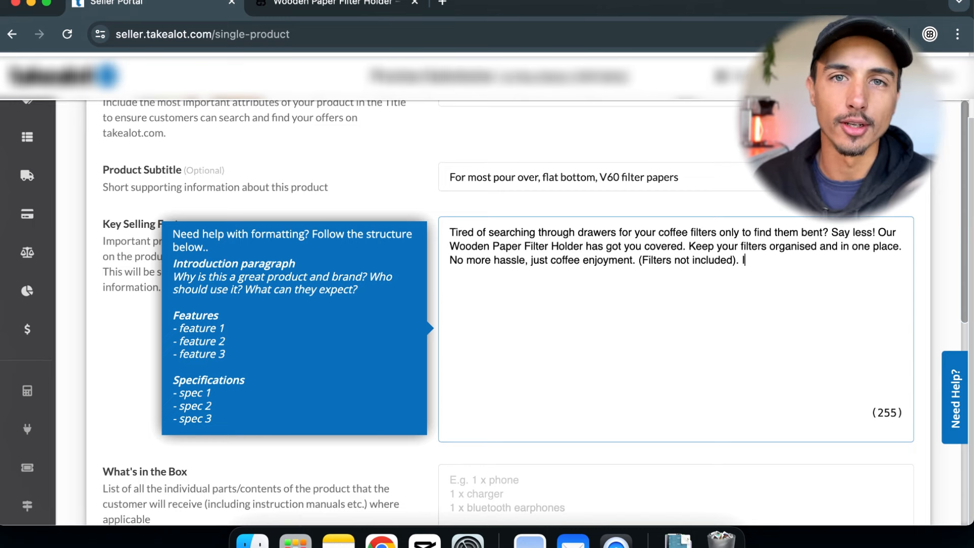
text(t also make)
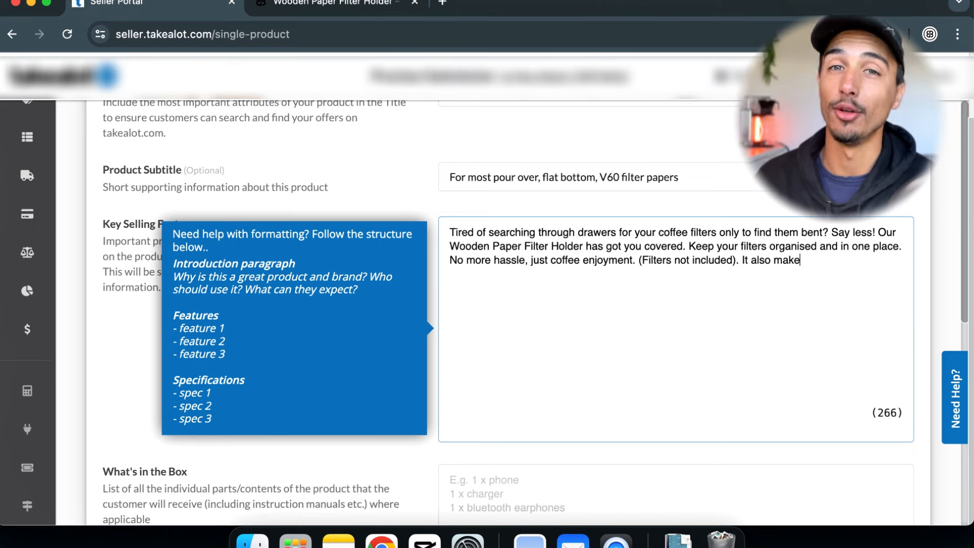
text(s your brew bar lo)
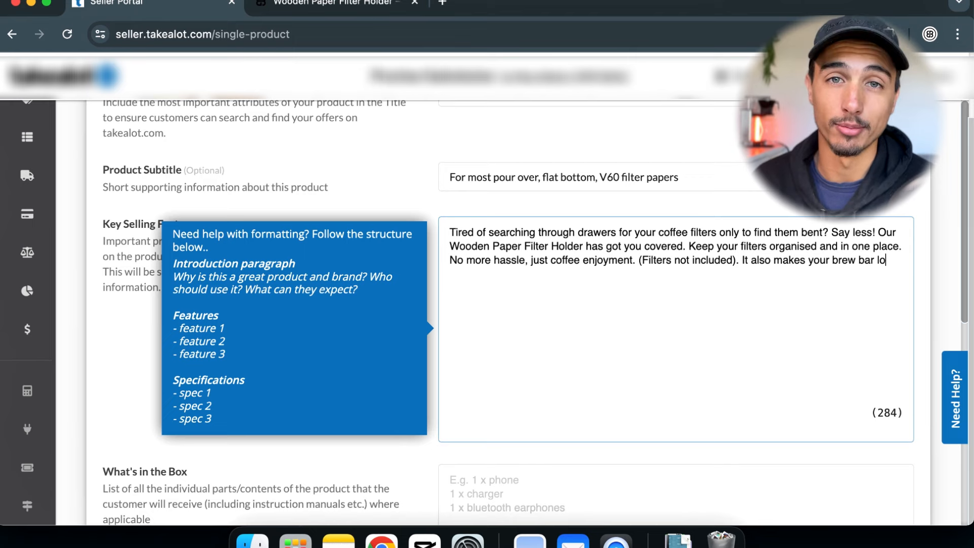
text(ok a)
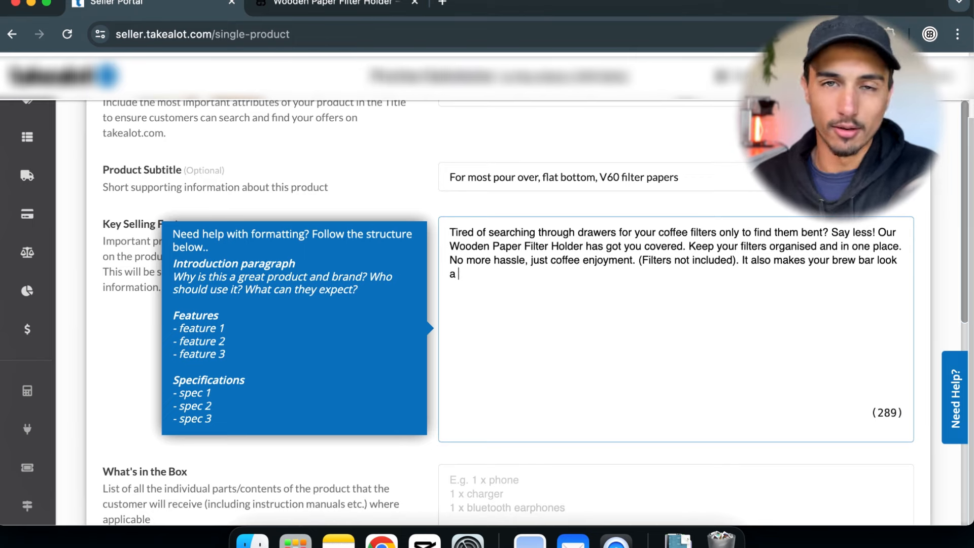
text( whole lot mor)
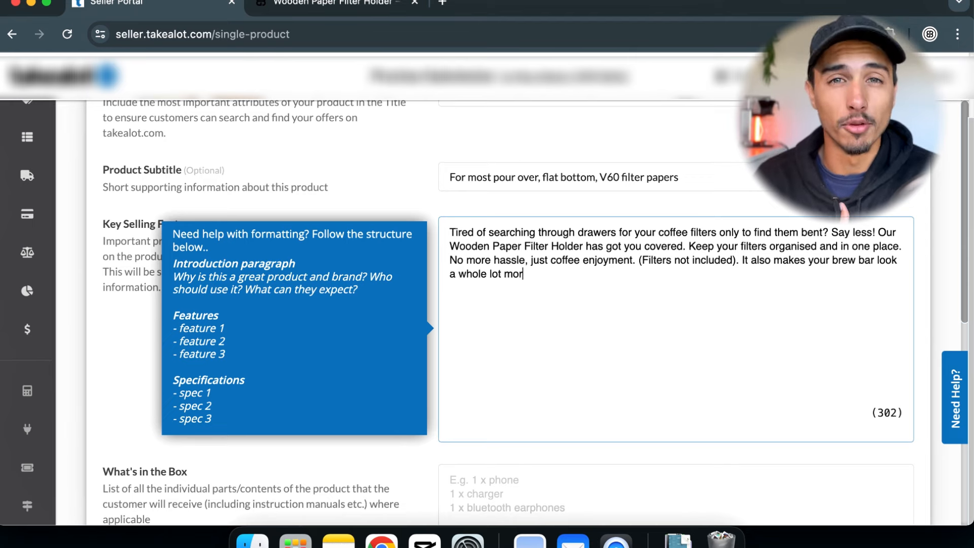
text(e professional )
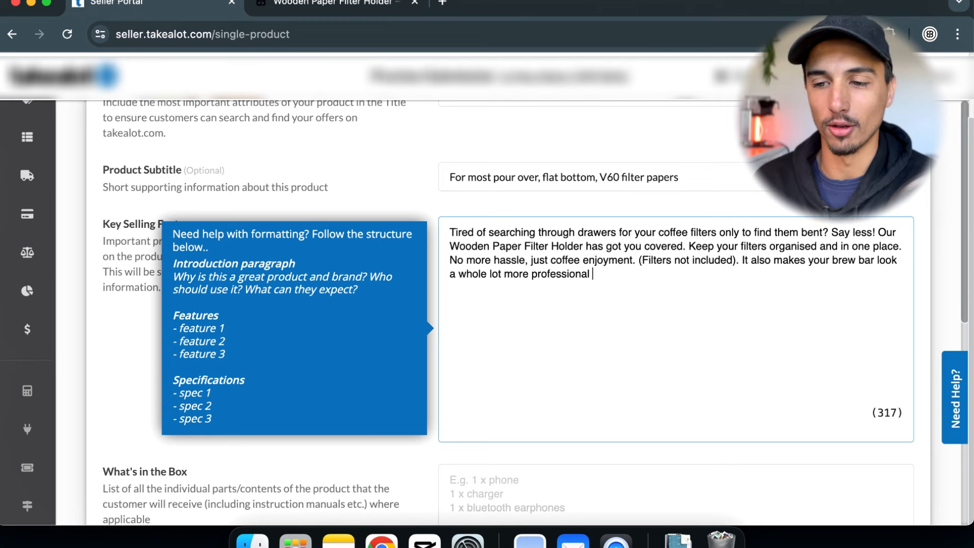
text(and IG)
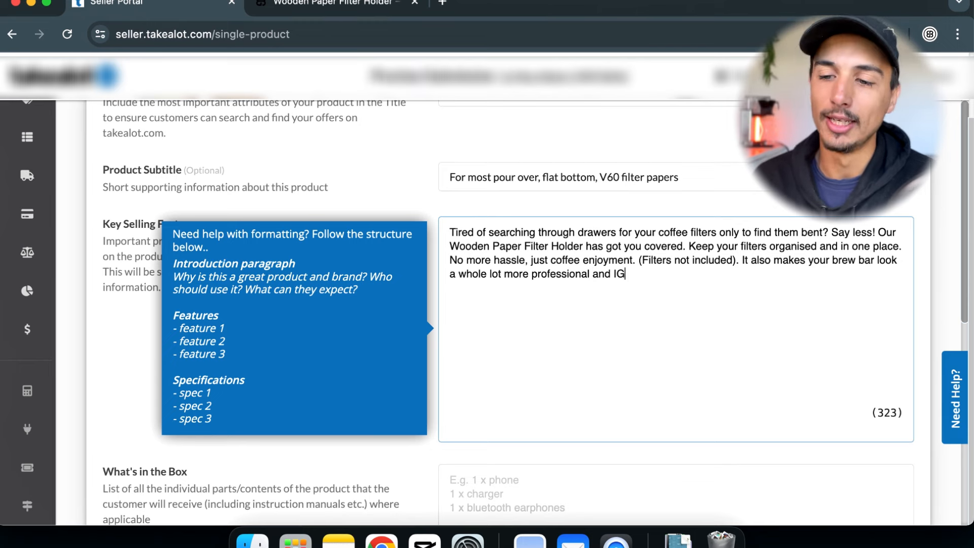
text( worthy.)
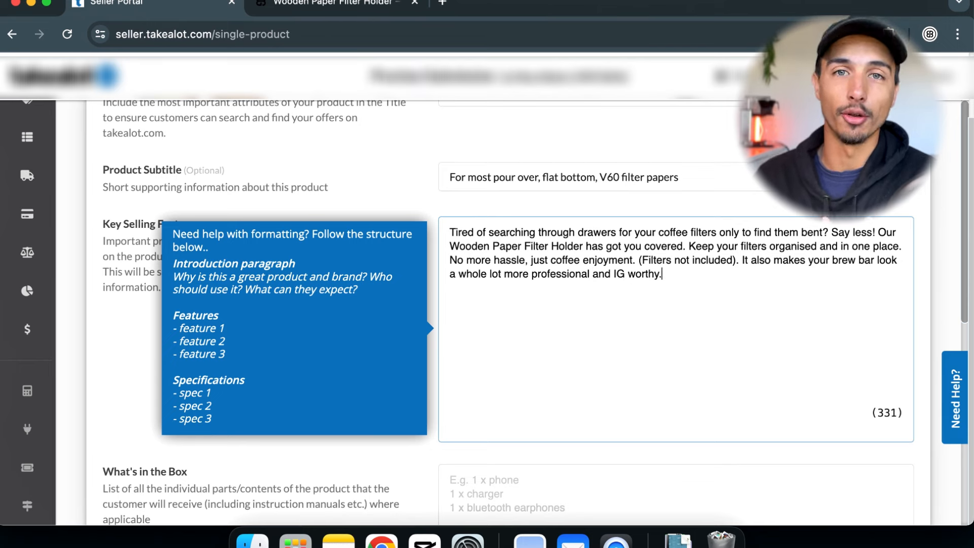
Step: Add a "Features" heading below the introduction paragraph, separated by a blank line, and start a new line under it
key(Return)
key(Return)
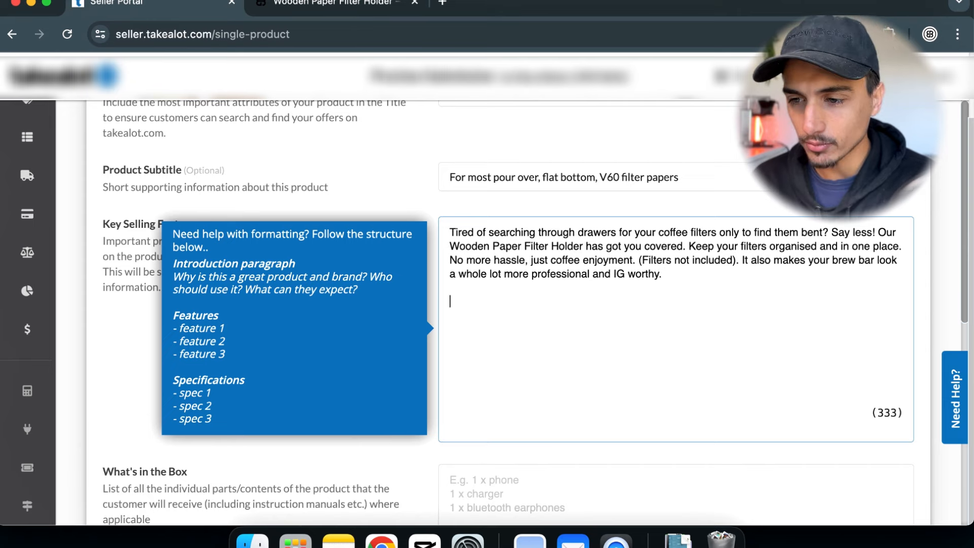
scroll(508, 300, down, 2)
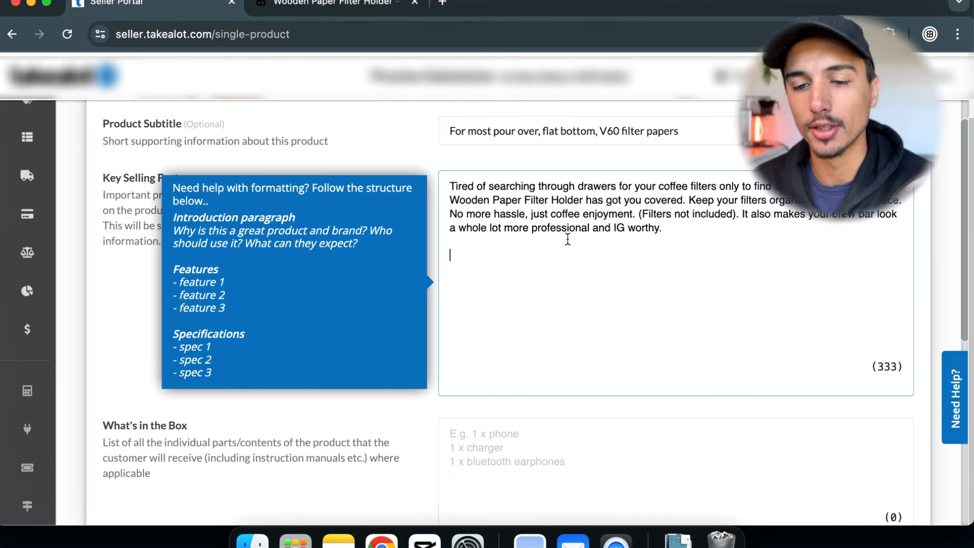
text(F)
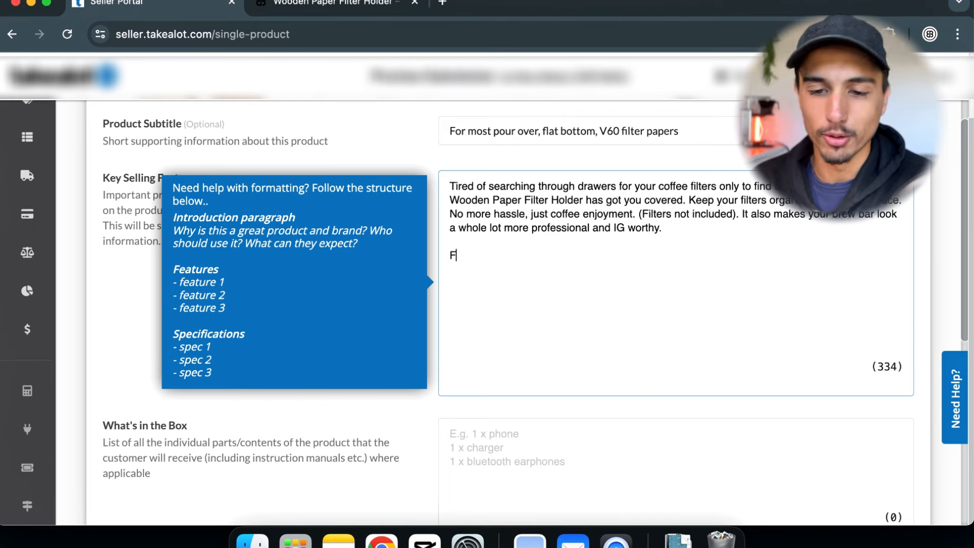
text(eatures)
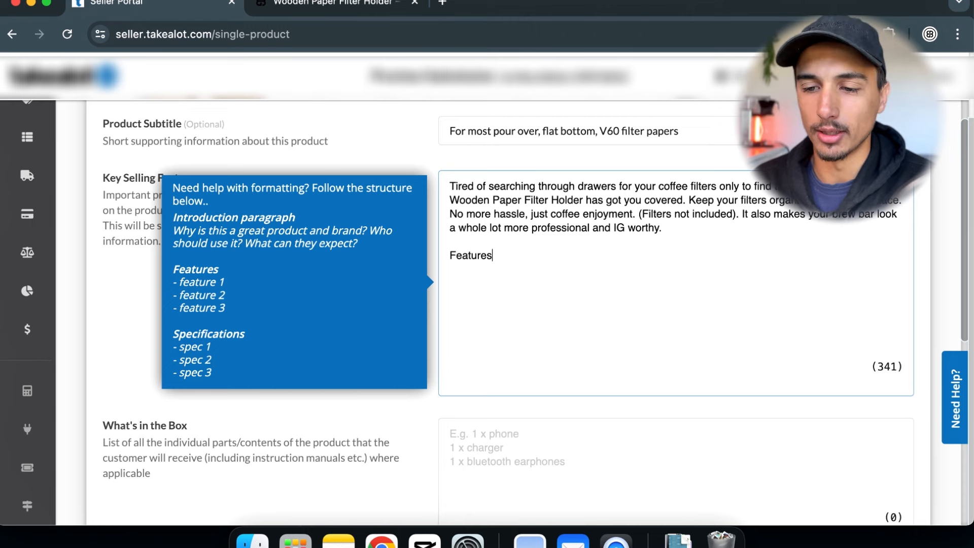
key(Return)
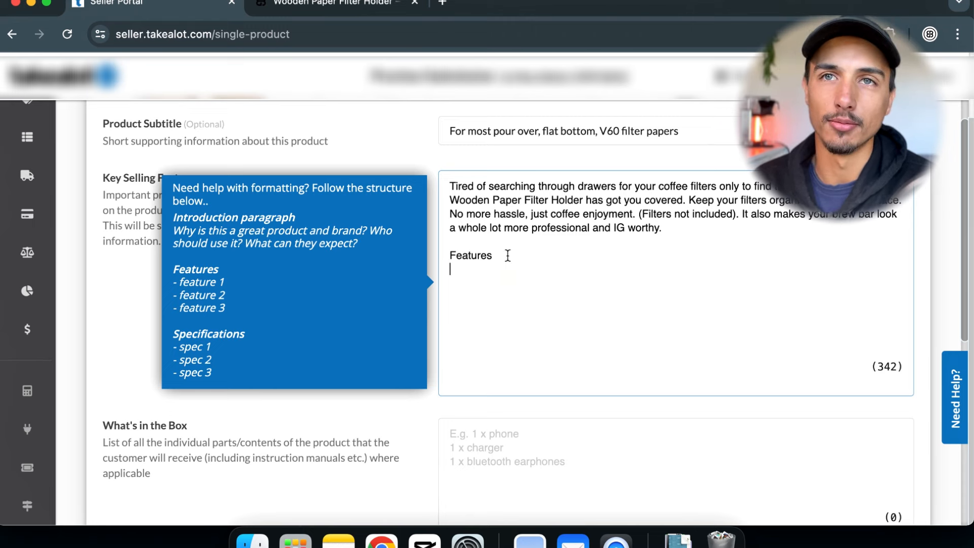
drag(493, 257, 448, 258)
click(455, 274)
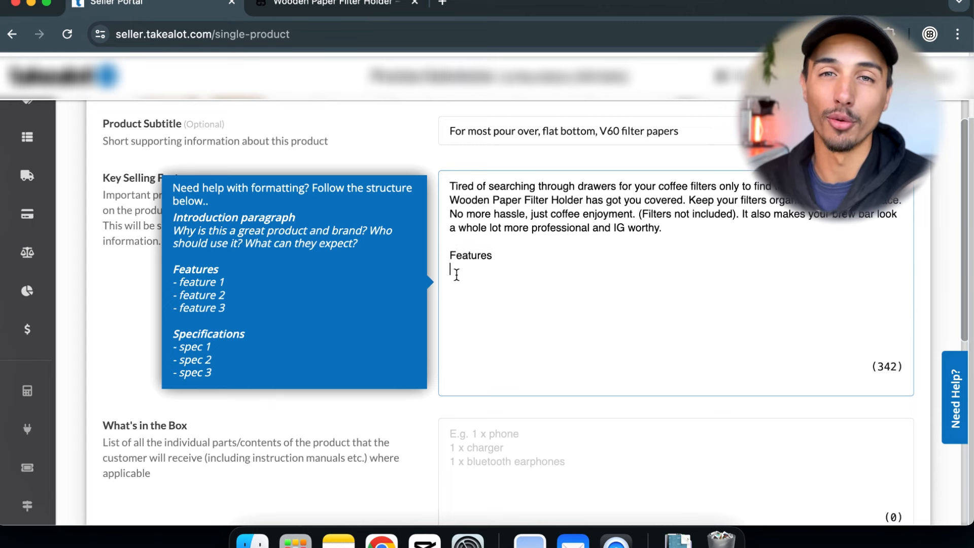
Step: Enter "- Hold around 75-100 paper filters depending on brand" as the first bullet under the Features heading
text(-)
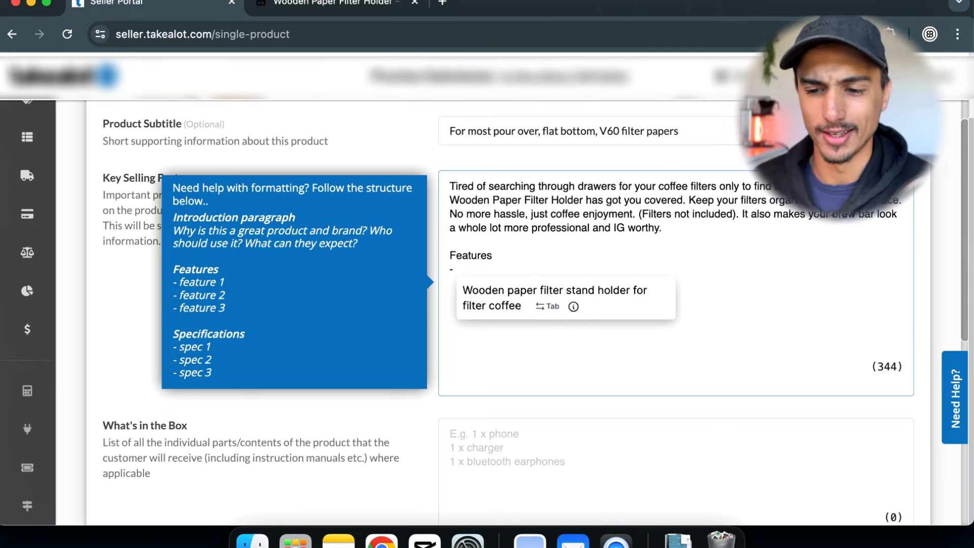
text(H)
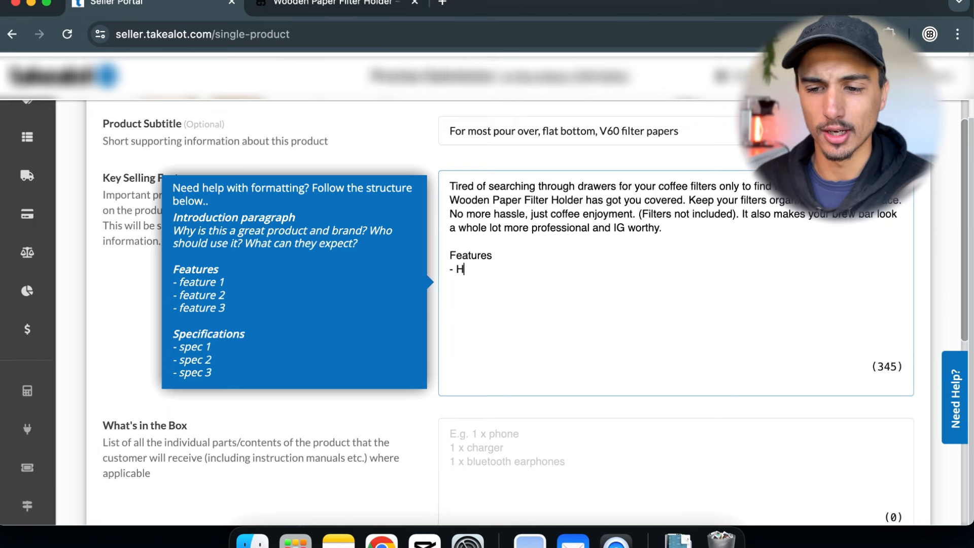
text(old )
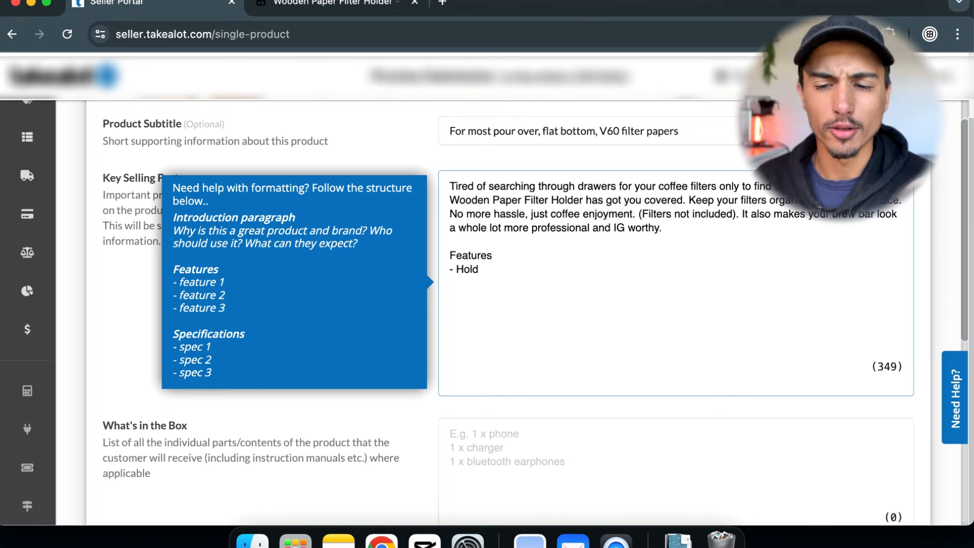
text(around)
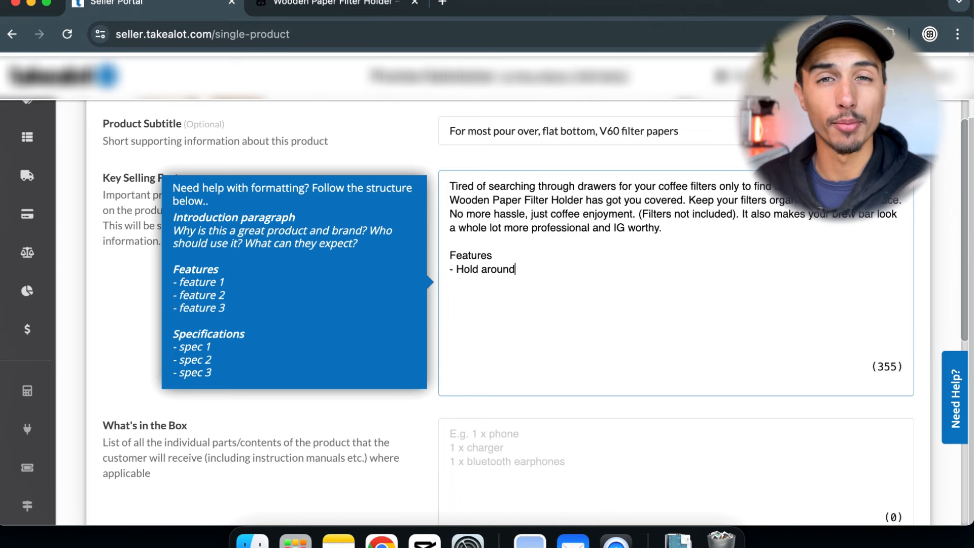
text( 75-)
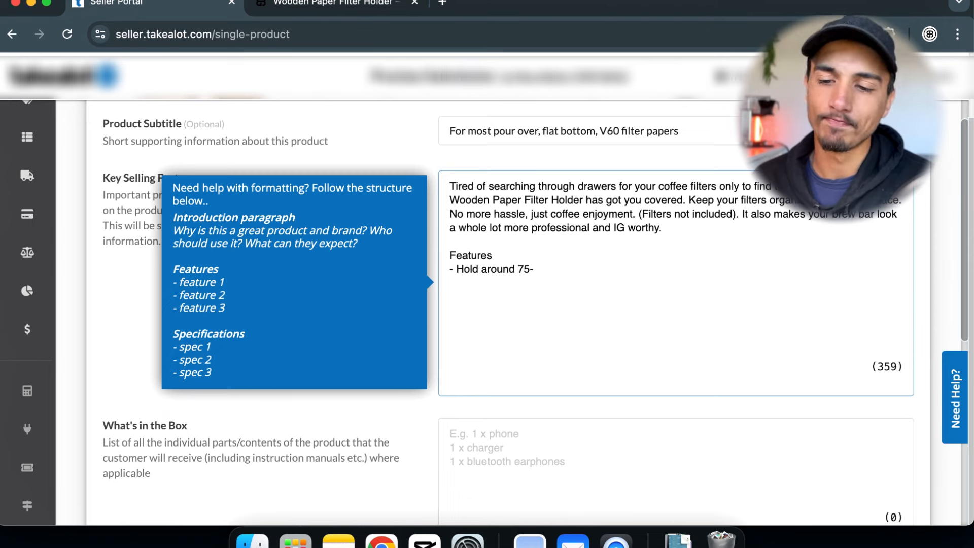
text(100)
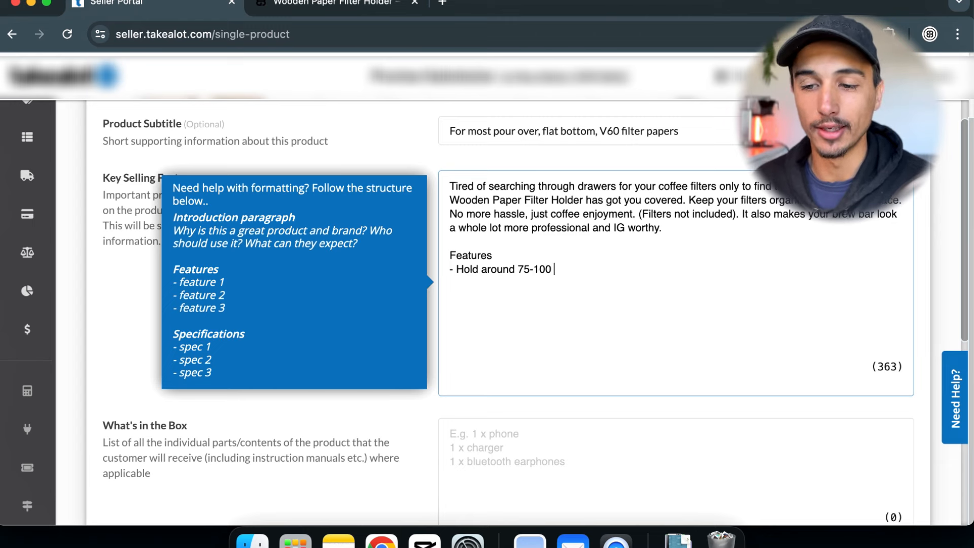
text( filters)
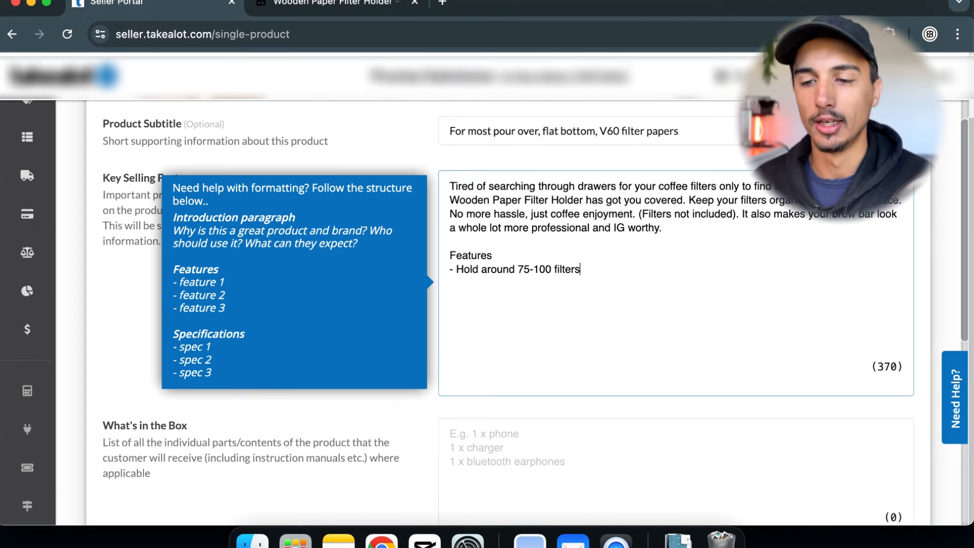
text( d)
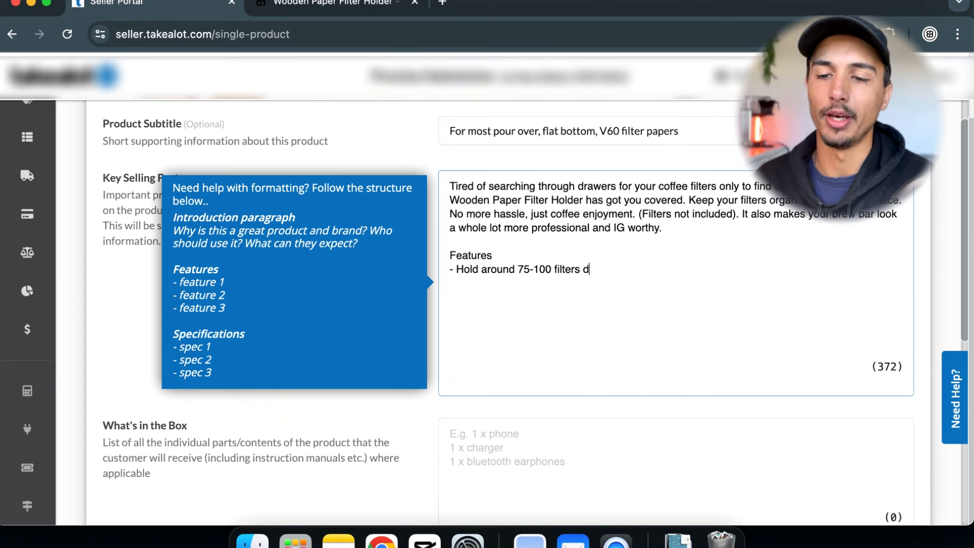
text(epending on )
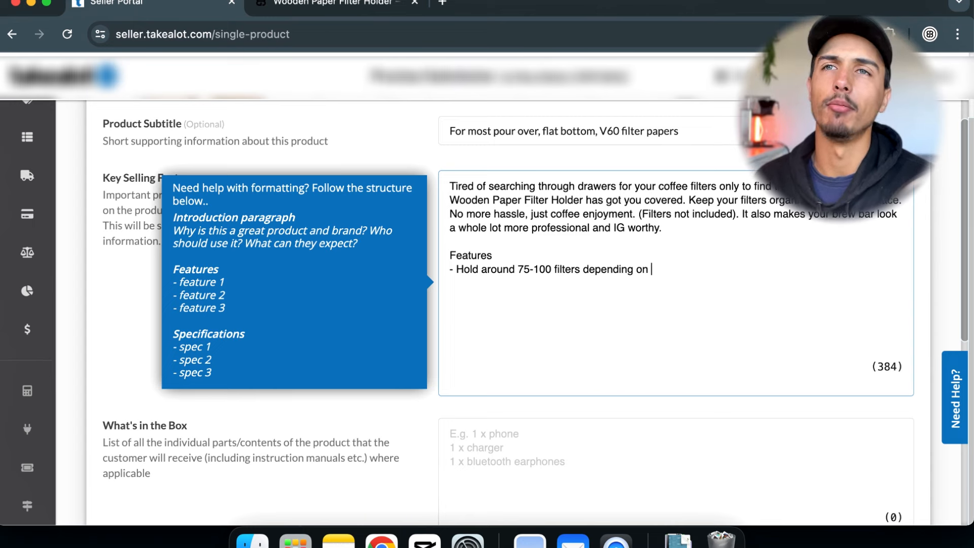
text(brand)
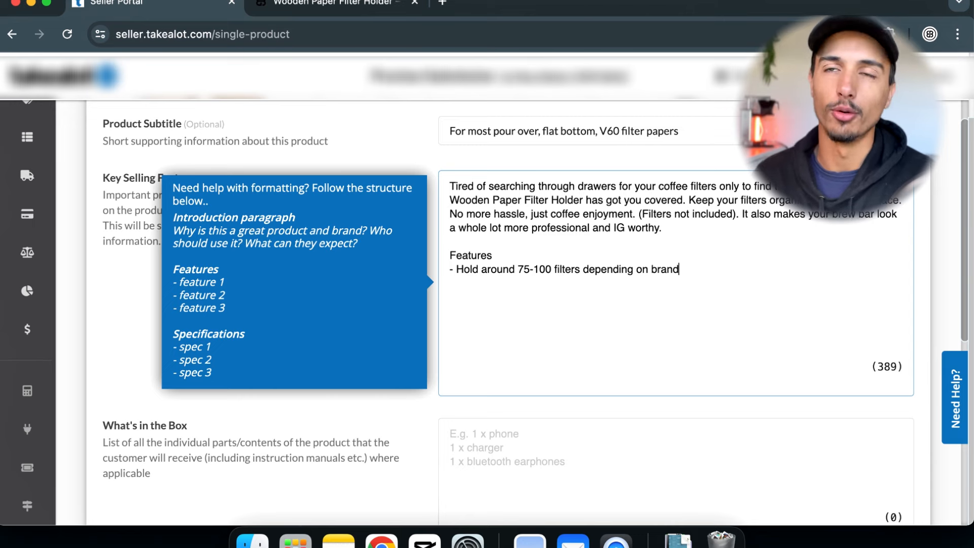
click(554, 266)
text(paper)
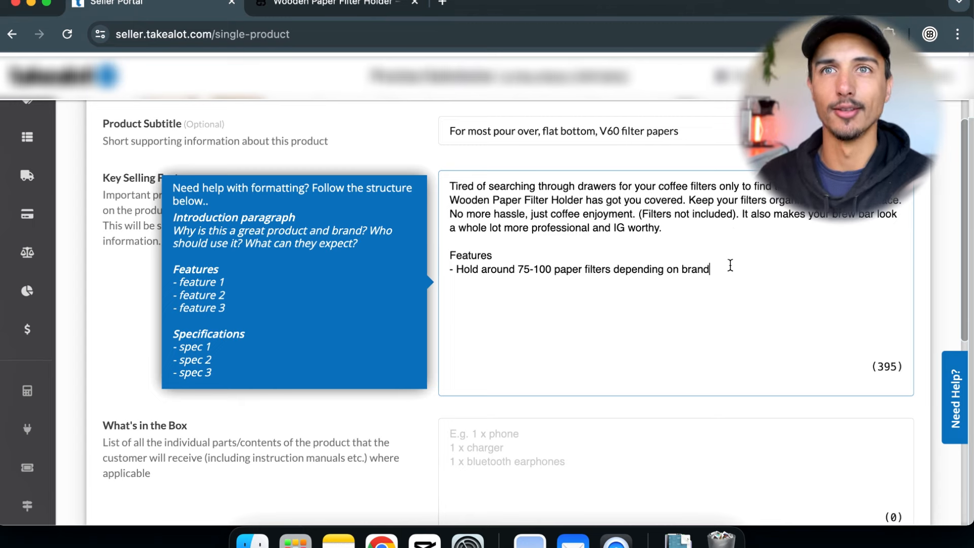
Step: Add the feature bullets "Made of high-quality wood", "Easy to clean and maintain" and "Adds a professional touch to your brew bar set-up"
key(Return)
text(-)
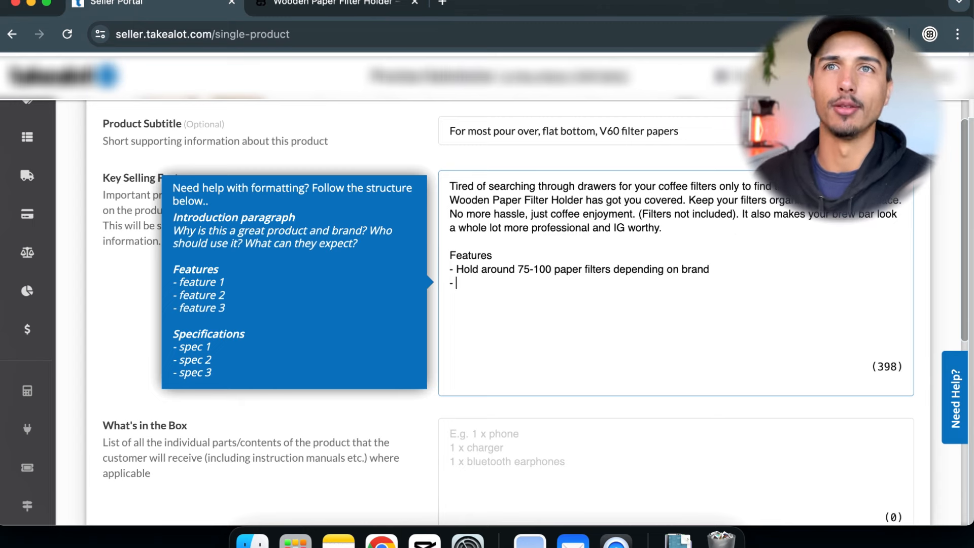
text(Made of high-quality wood - Easy to clean and maintain - Adds a professional touch to your brew bar set-up)
Step: Add a "Specifications" heading below the features, separated by a blank line, and start a hyphen bullet under it
key(Return)
text(S)
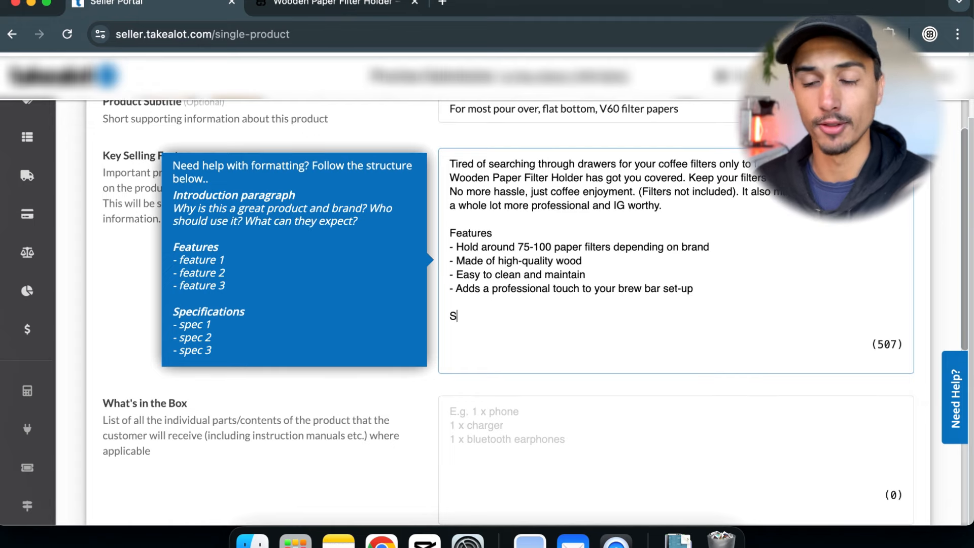
text(pecifications)
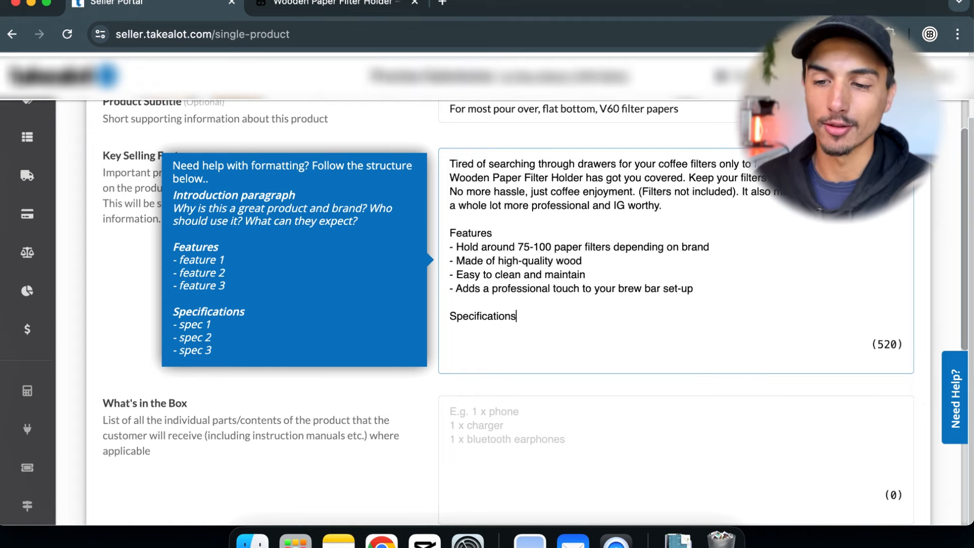
key(Return)
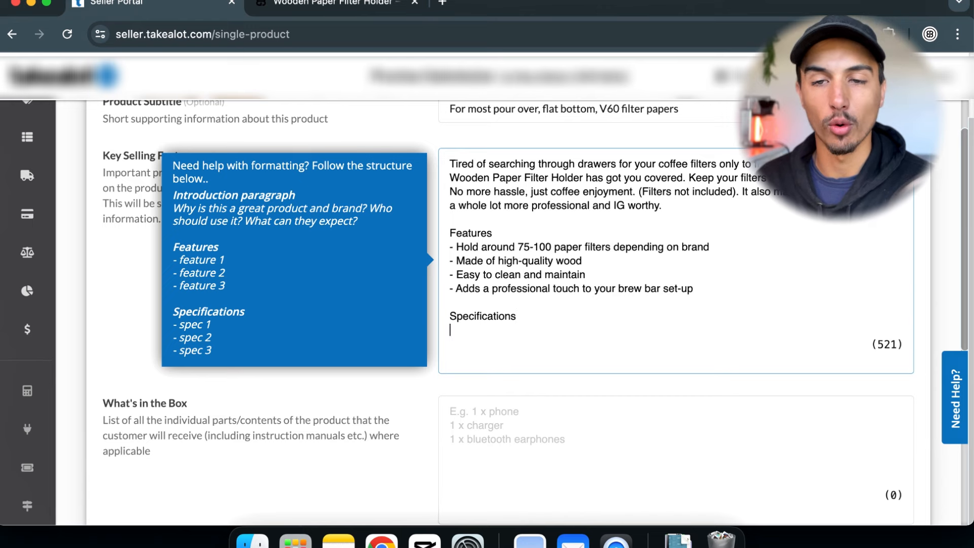
text(- )
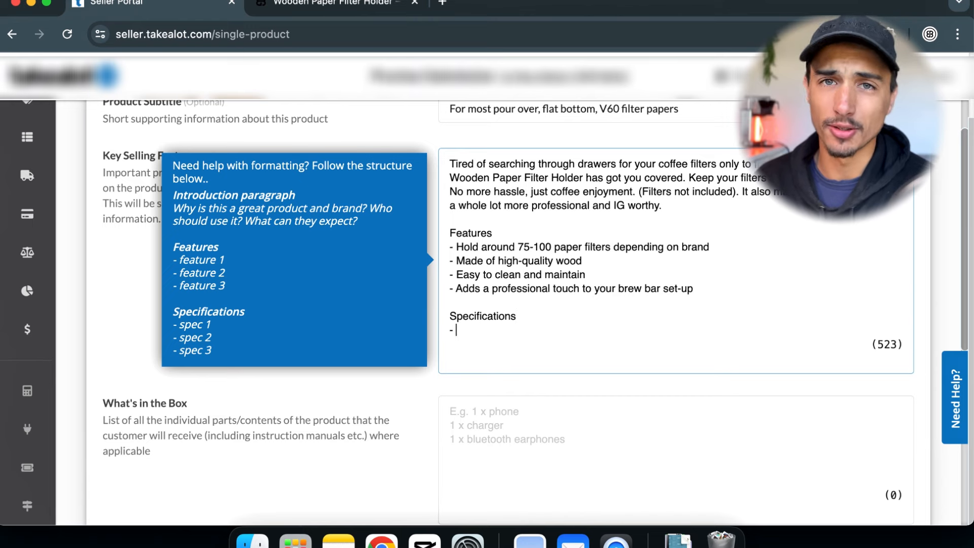
text(H)
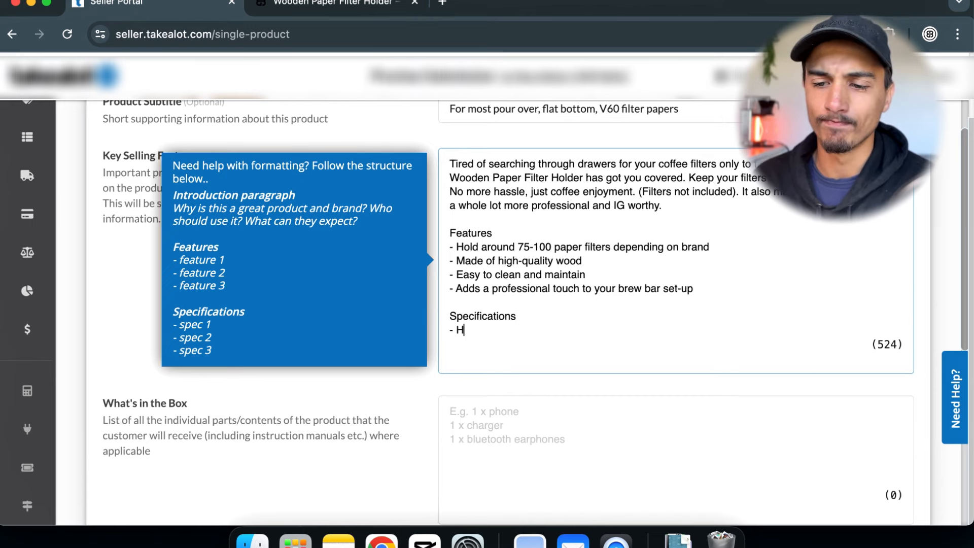
text(olds)
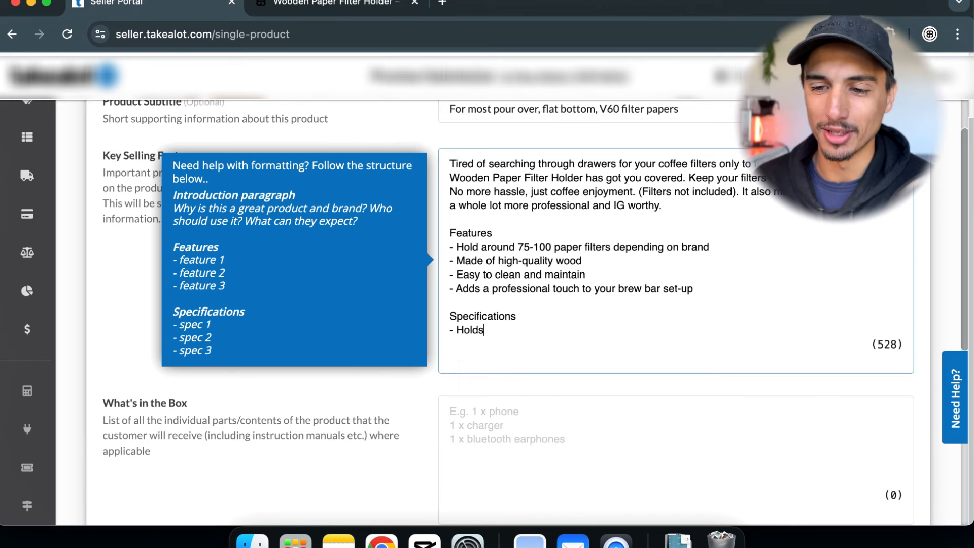
key(BackSpace)
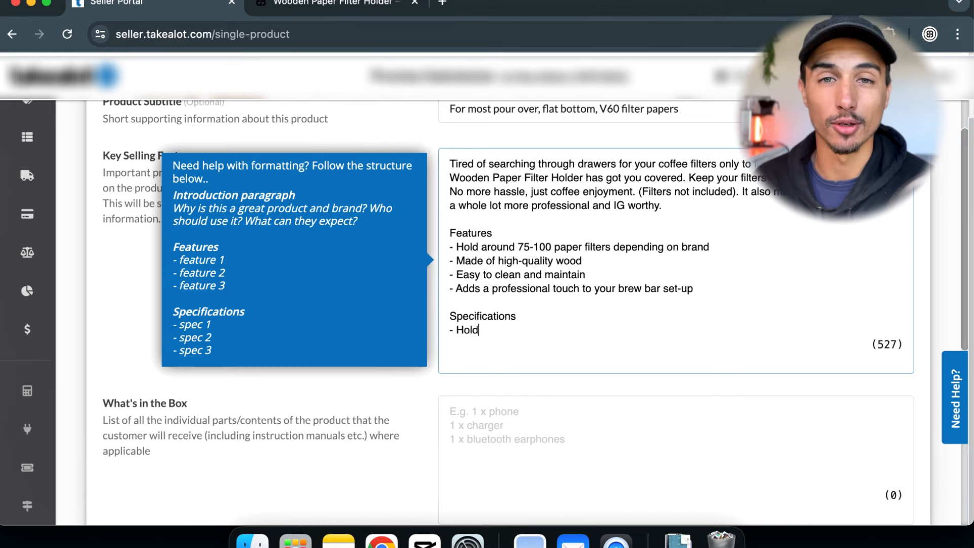
key(BackSpace)
key(BackSpace)
key(BackSpace)
key(BackSpace)
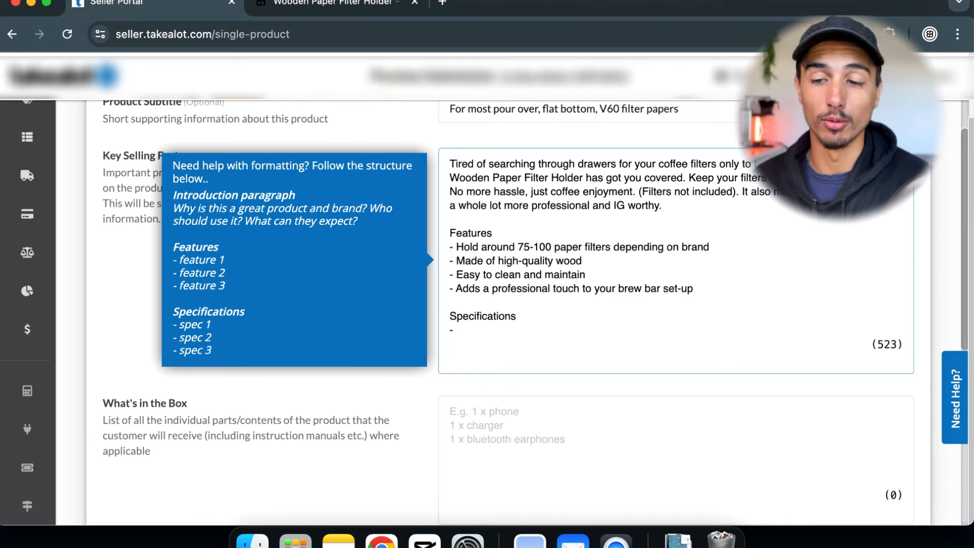
text(W)
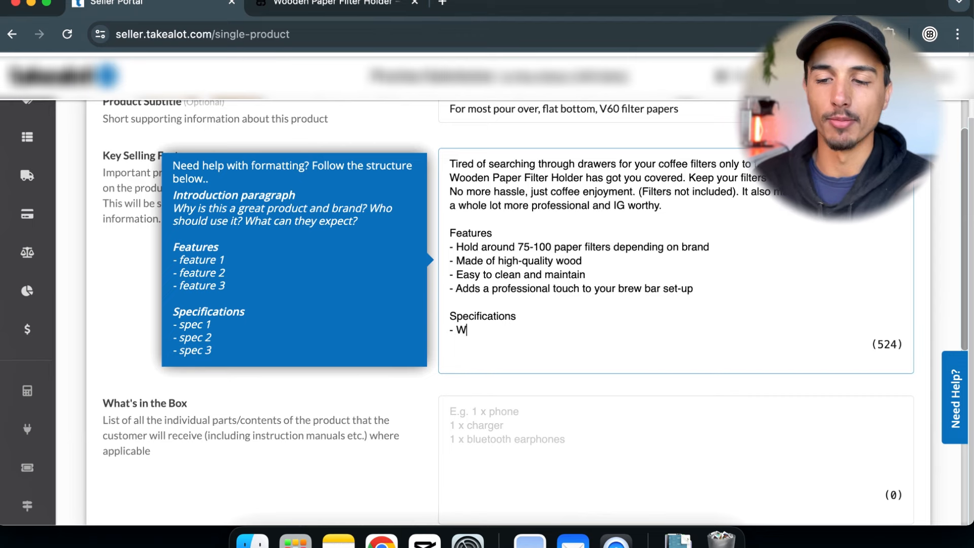
key(BackSpace)
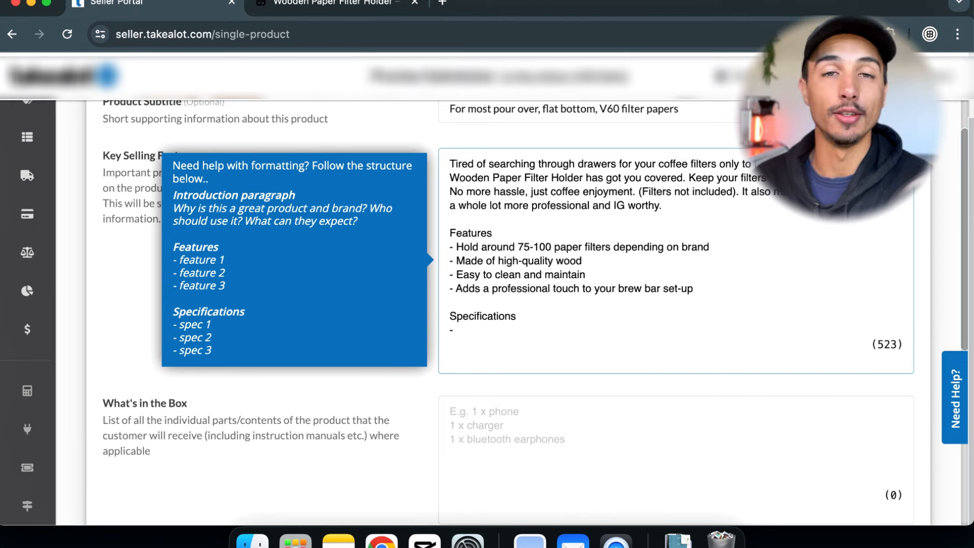
Step: Enter "Made from Wood" as the first bullet under the Specifications heading
text(Ma)
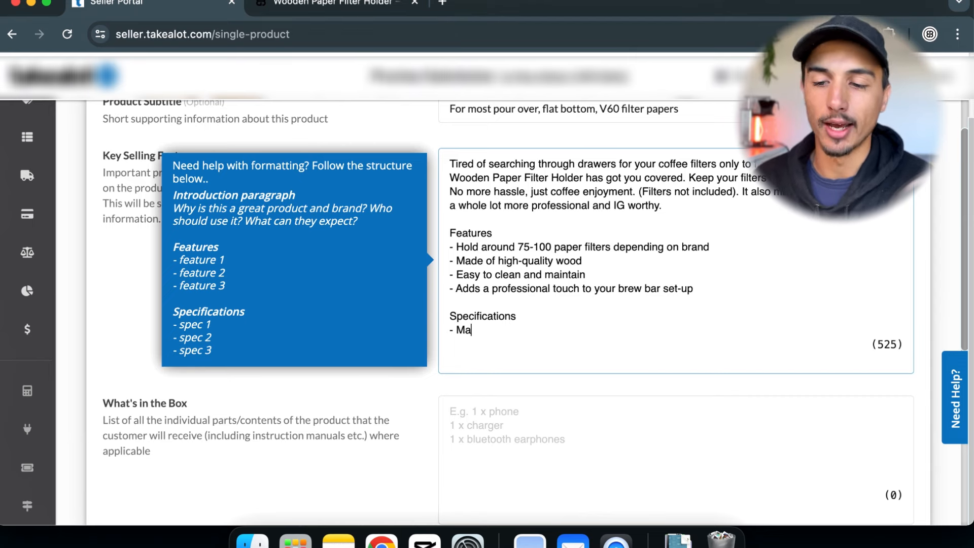
text(de from )
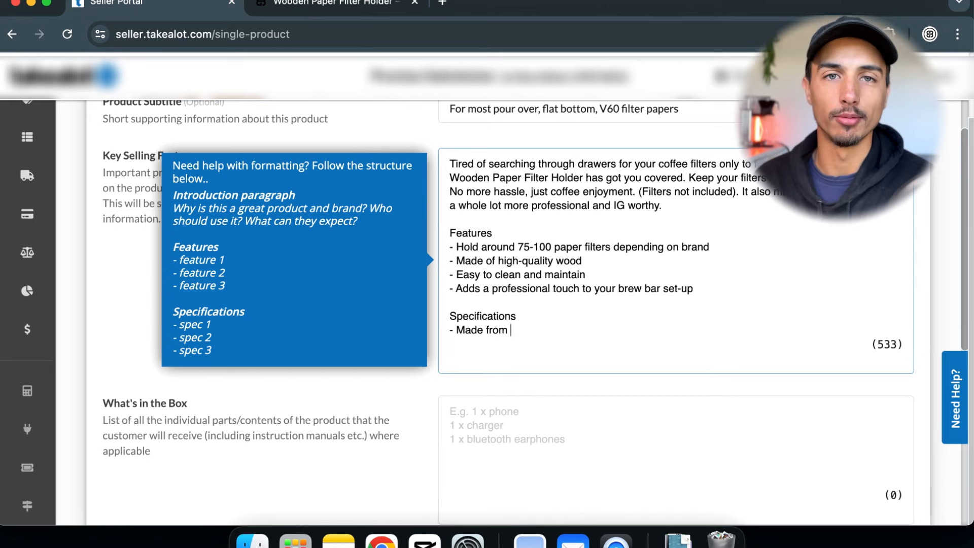
text(W)
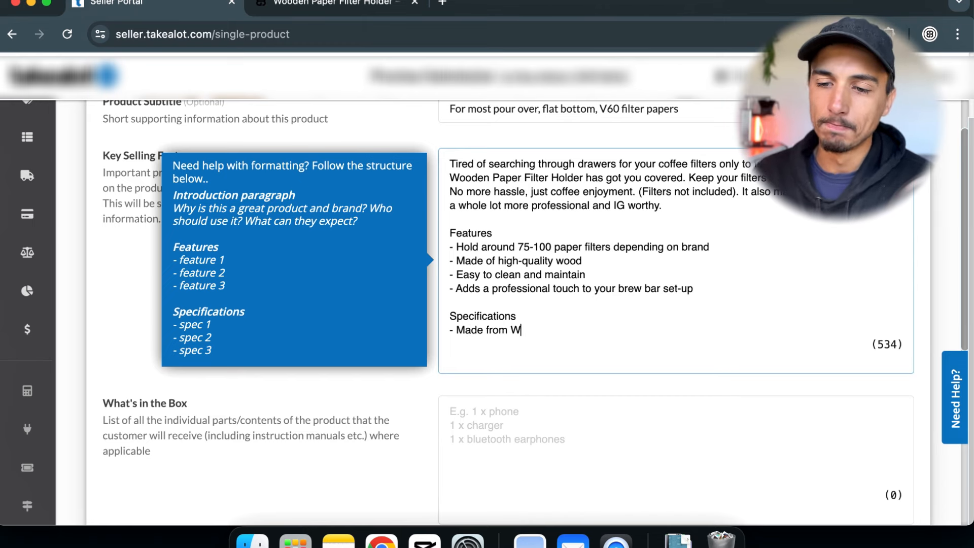
text(ood)
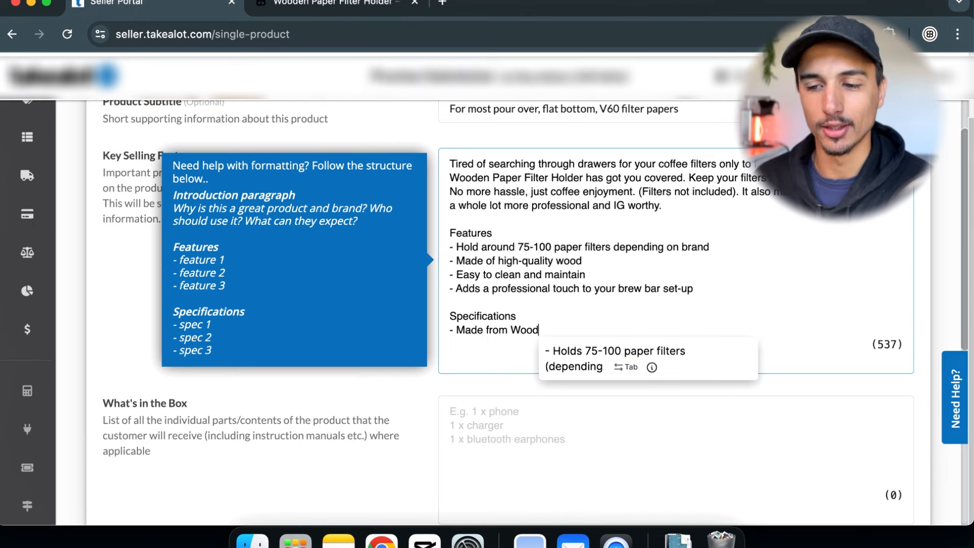
Step: Accept the suggested second specification on its own line and trim it to "- Holds 75-100 paper filters"
key(Tab)
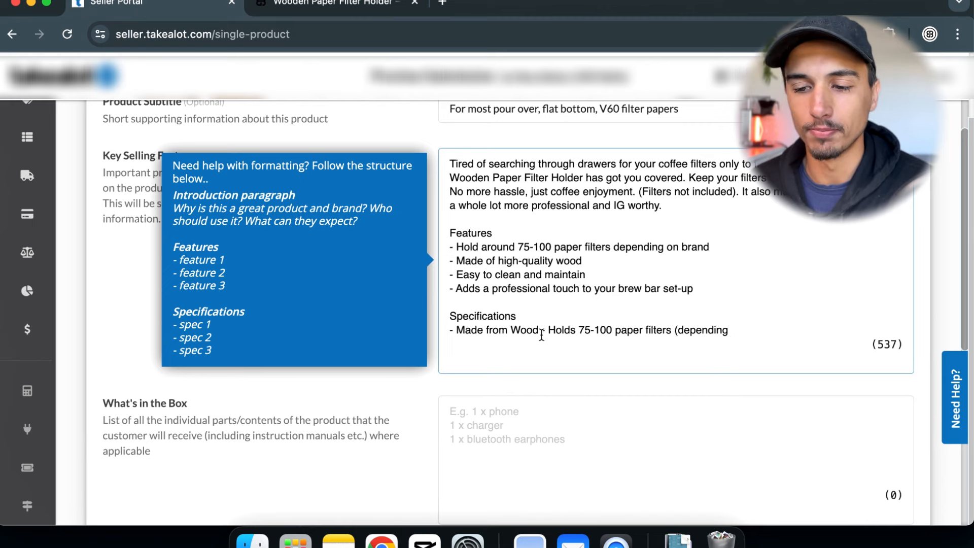
key(Return)
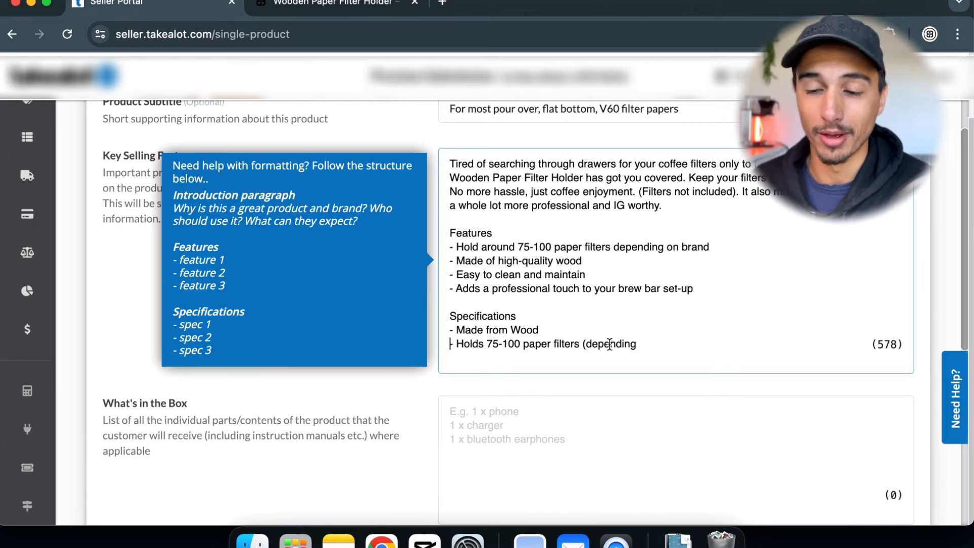
double_click(587, 344)
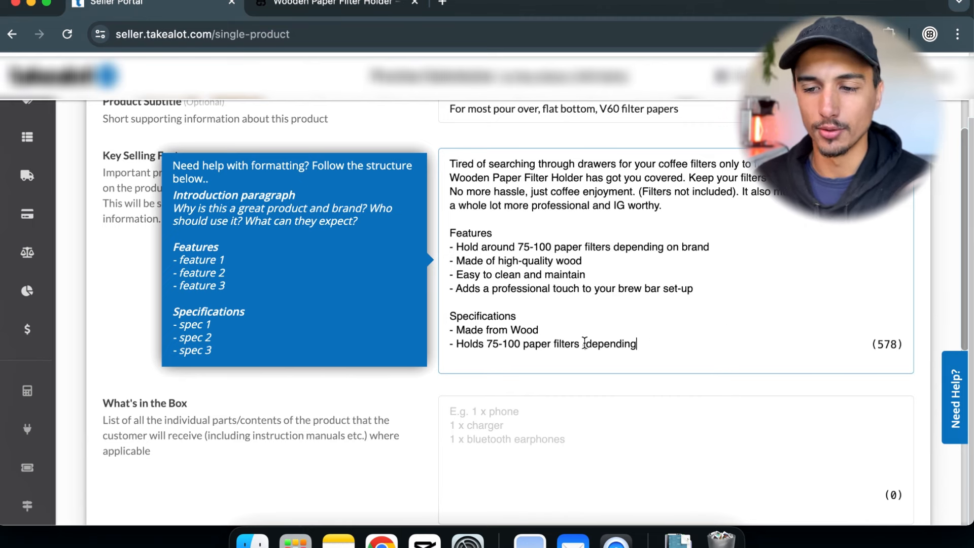
key(BackSpace)
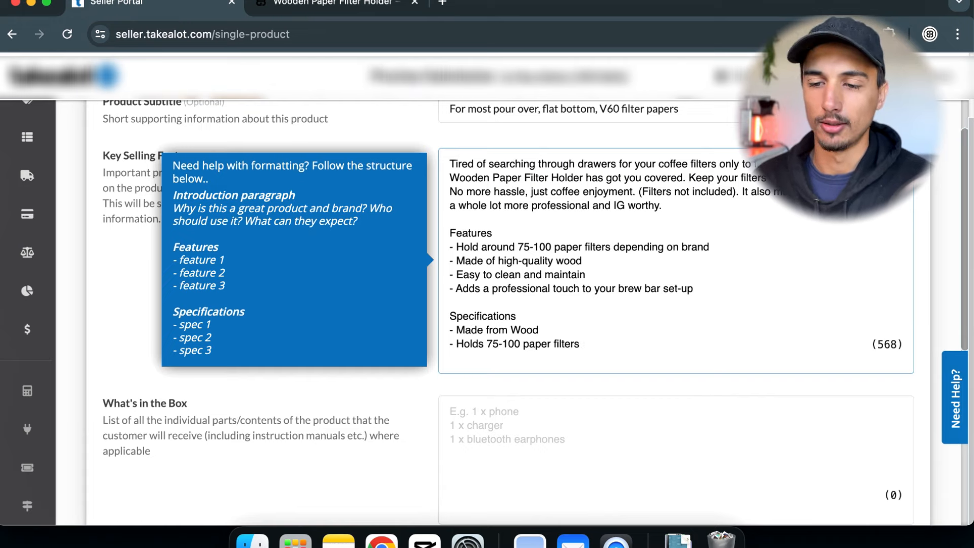
Step: Enter "1 x wooden paper filter holder" as What's in the Box and continue to the Product Images section
scroll(535, 312, down, 3)
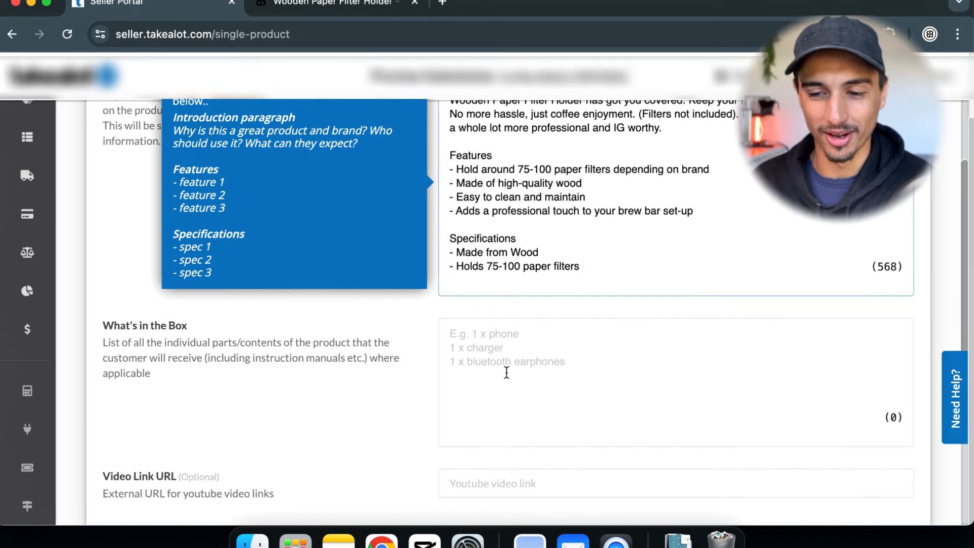
click(476, 332)
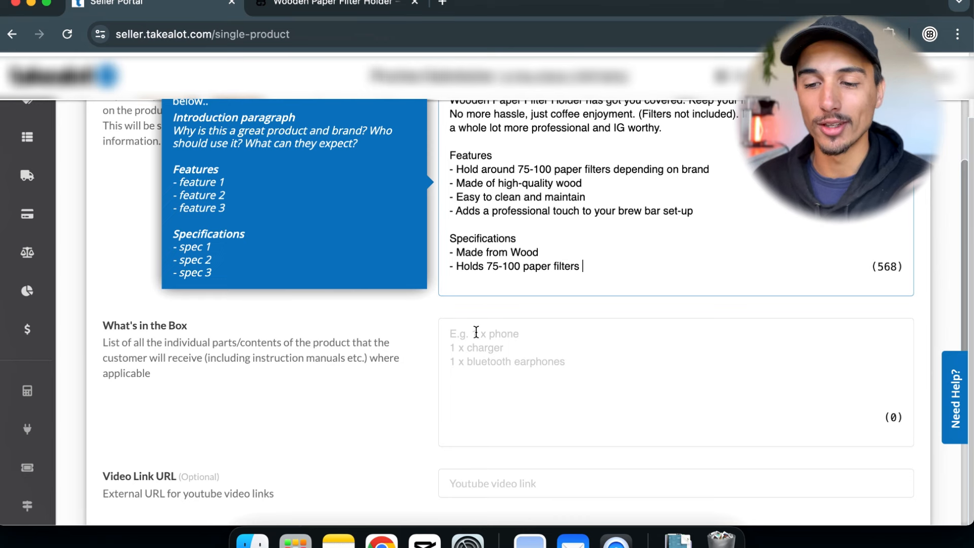
click(449, 338)
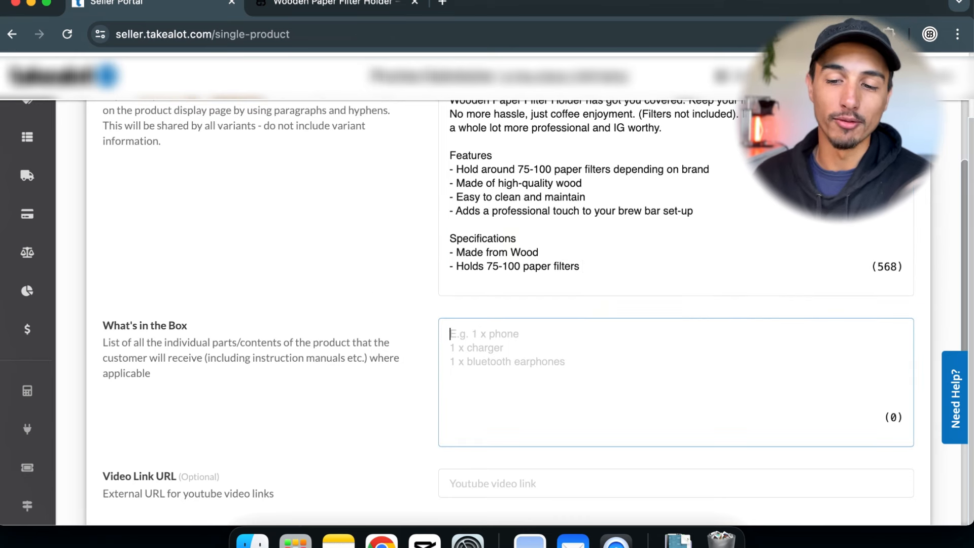
text(1 )
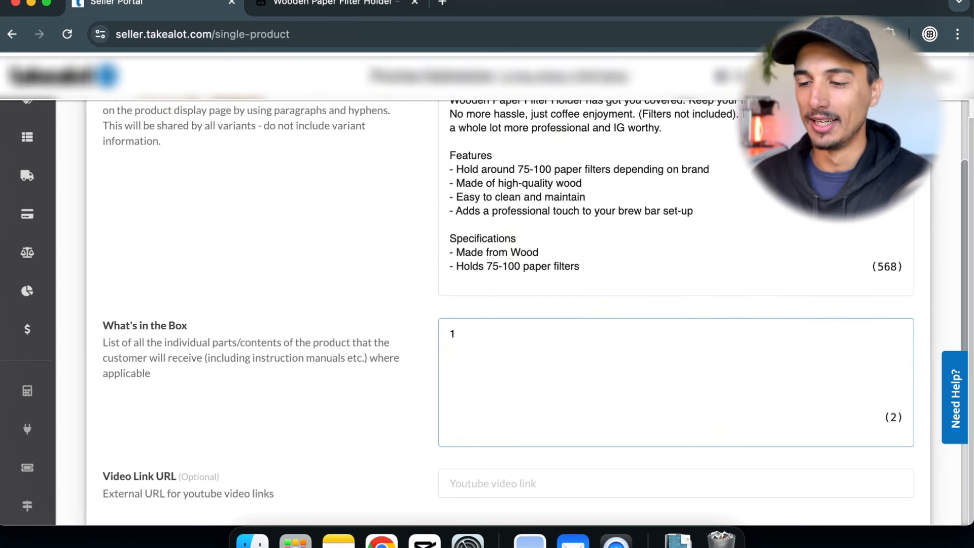
text(x w)
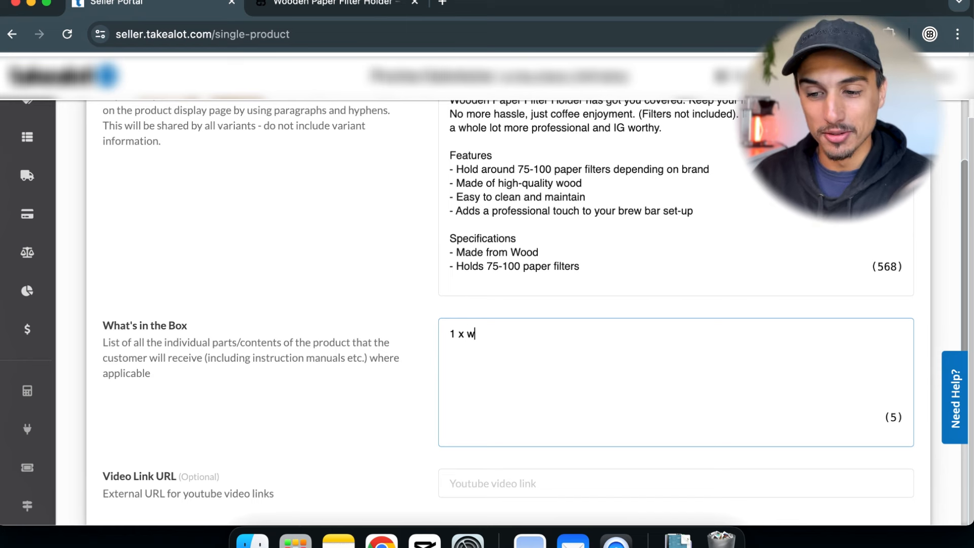
text(ooden )
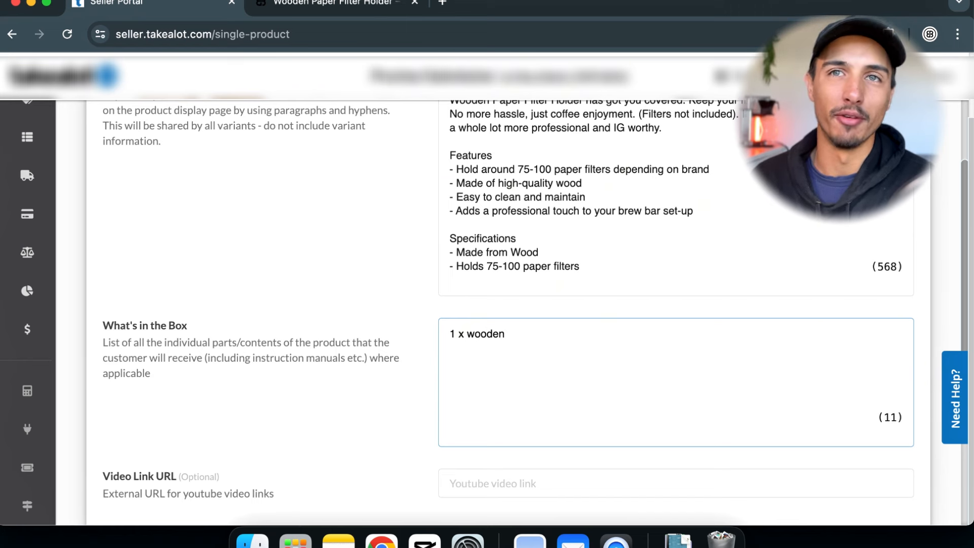
text(paper filt)
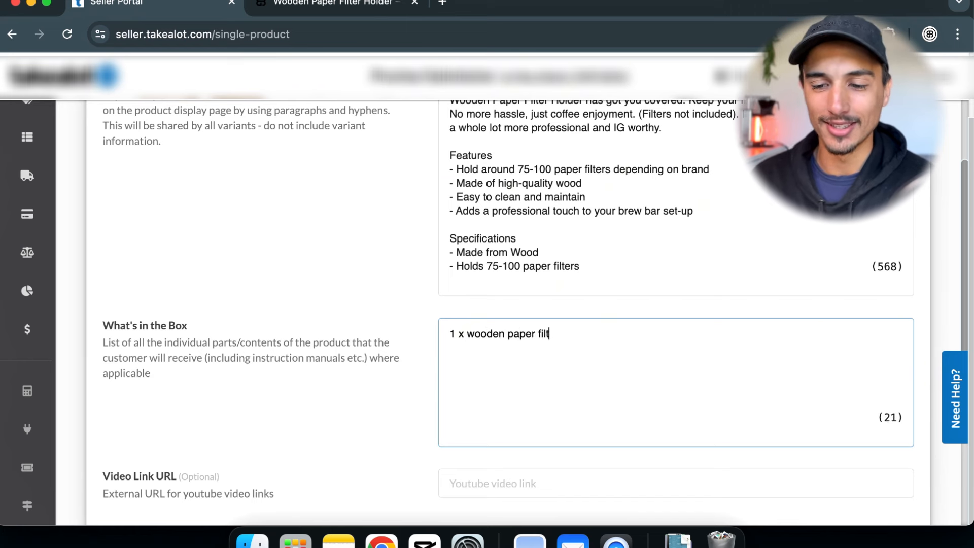
text(er holder)
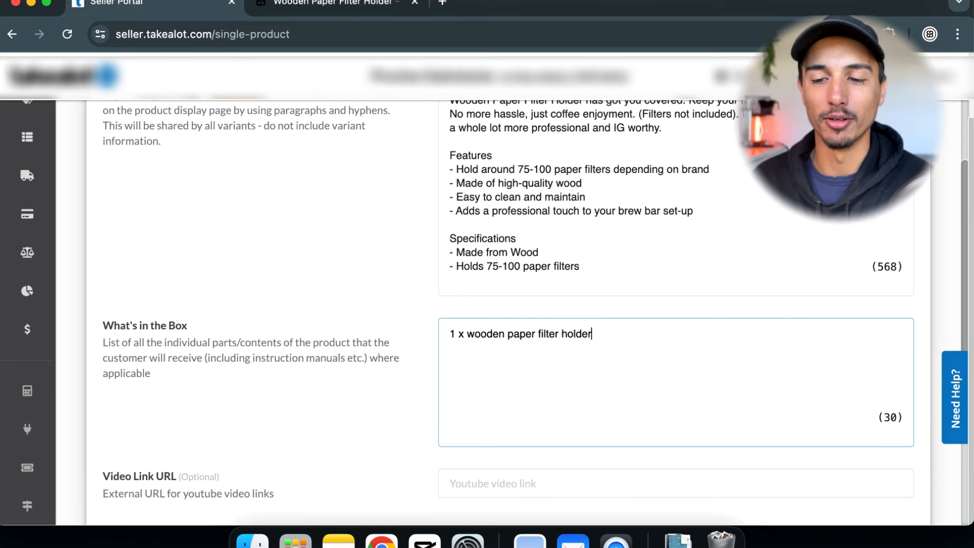
scroll(561, 358, down, 3)
scroll(559, 358, down, 1)
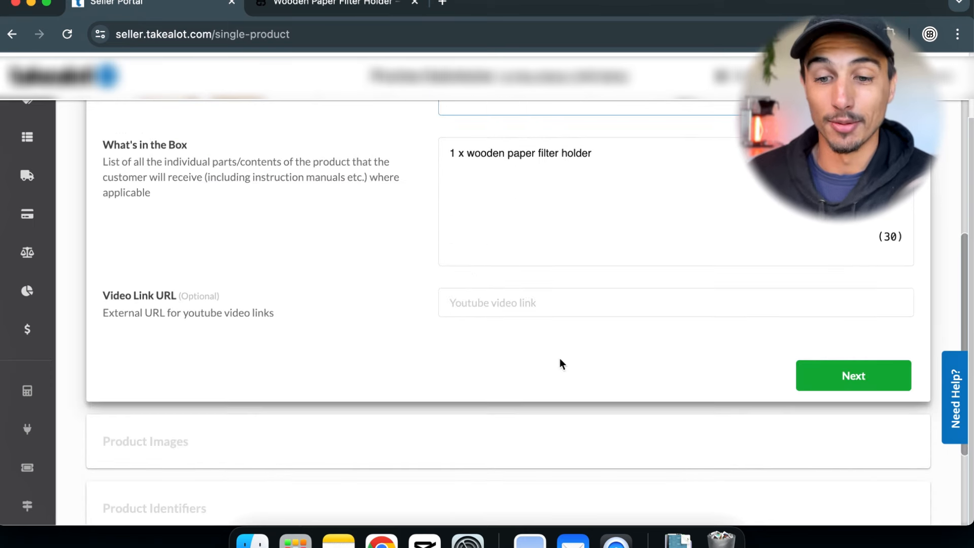
click(814, 382)
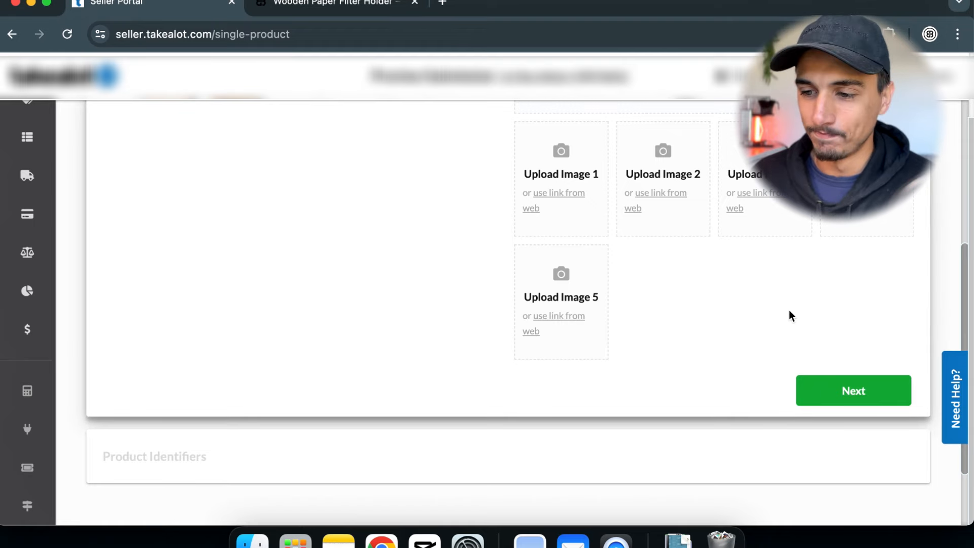
Step: Upload "Takealot First Photos.jpg" from the Stock Photos folder inside Brew Better as the first product image
scroll(780, 258, up, 4)
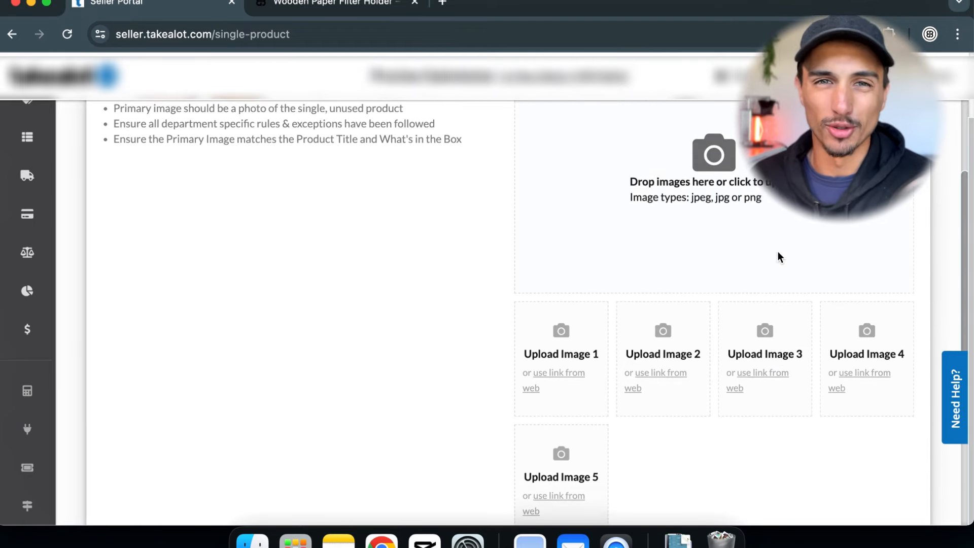
scroll(780, 256, up, 1)
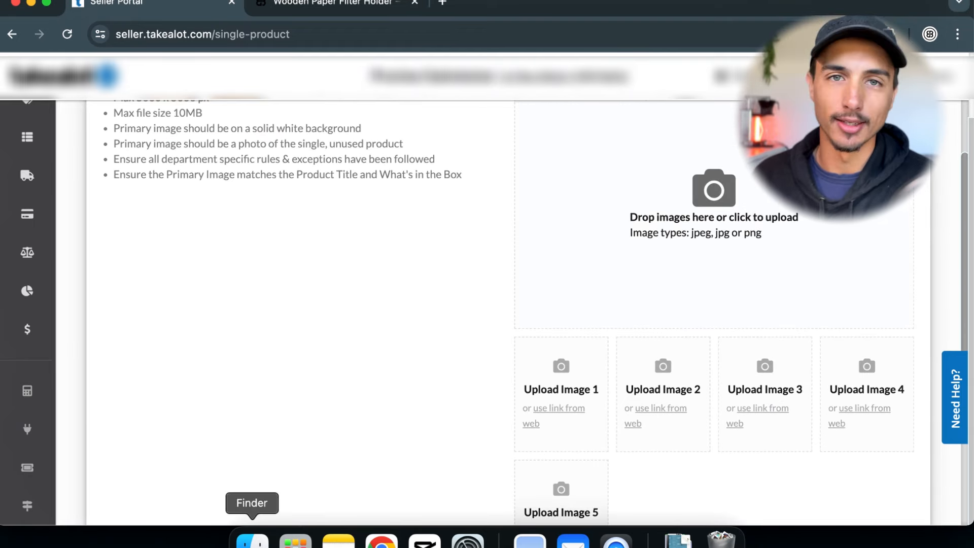
click(253, 541)
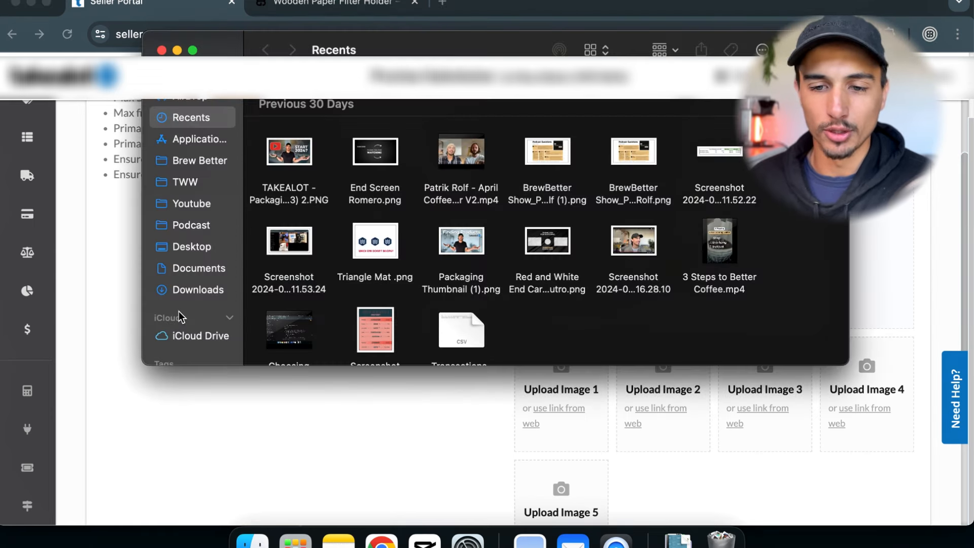
click(199, 161)
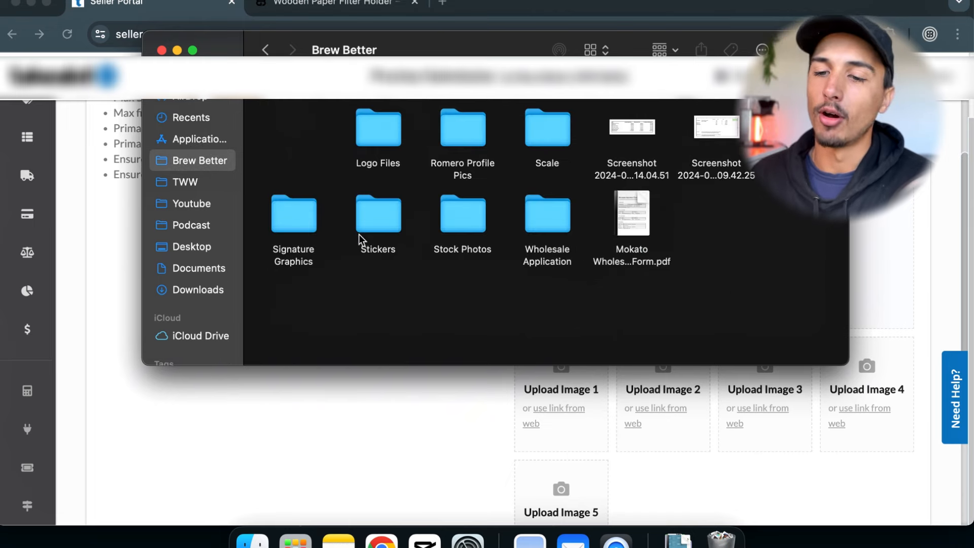
click(453, 232)
double_click(453, 233)
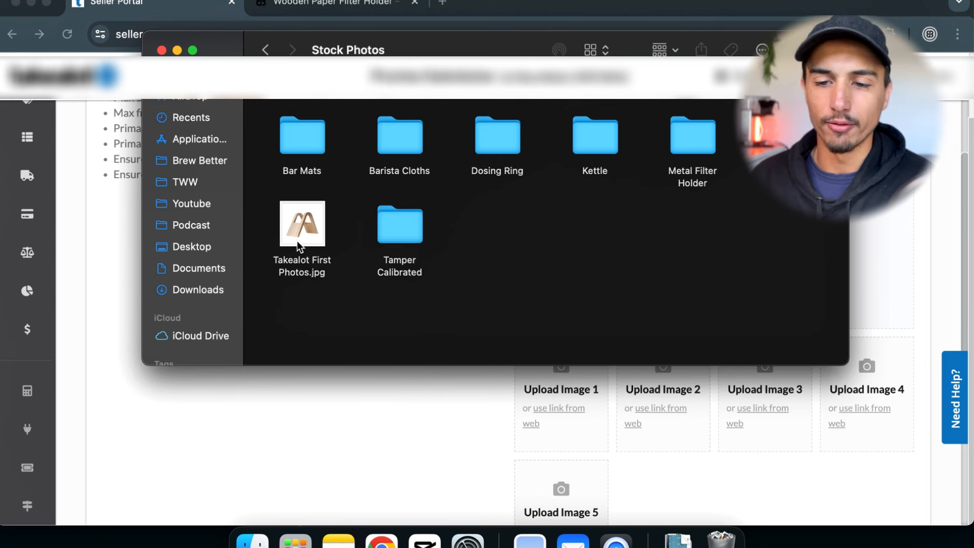
drag(296, 236, 876, 263)
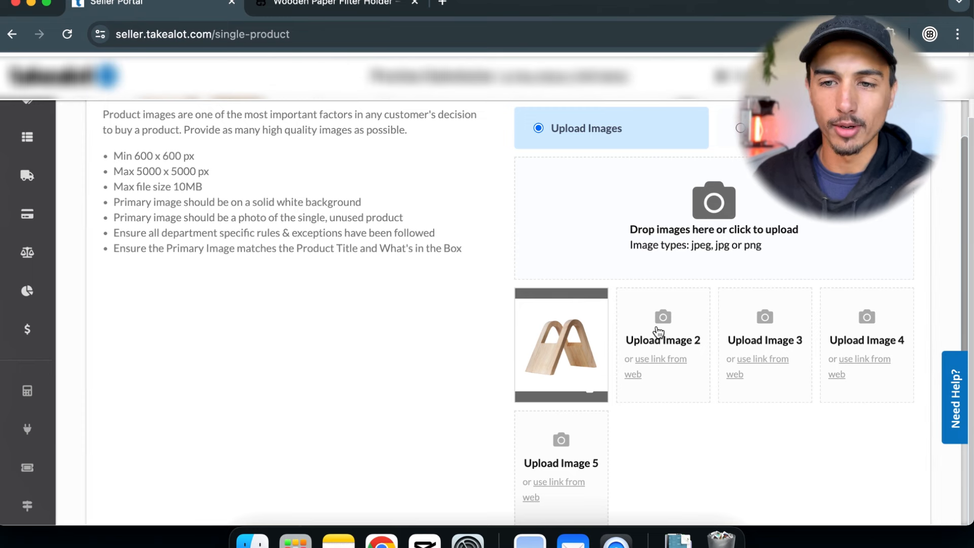
Step: Open the web link entry for image 2 and copy the image address of the BrewBetter product page's front-view photo with filters
click(659, 360)
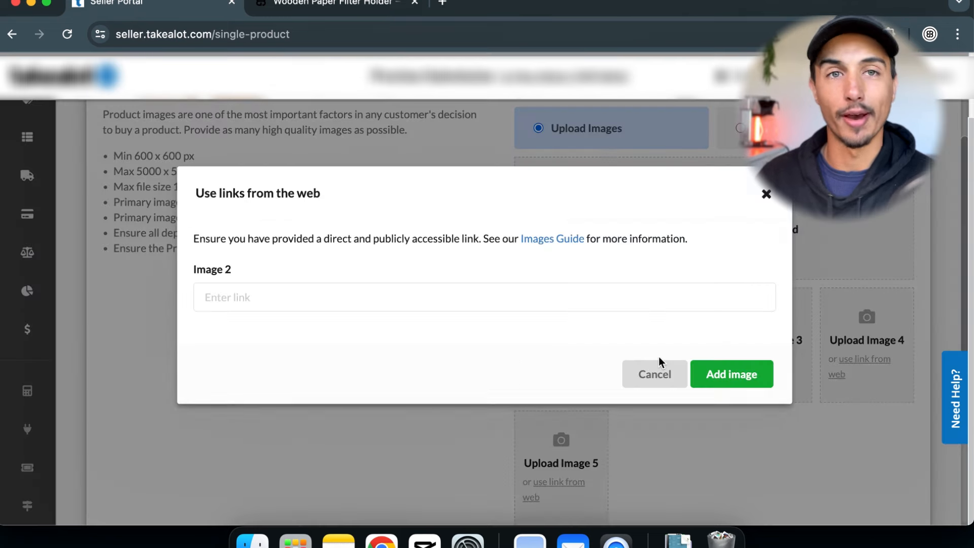
click(308, 6)
scroll(336, 327, up, 3)
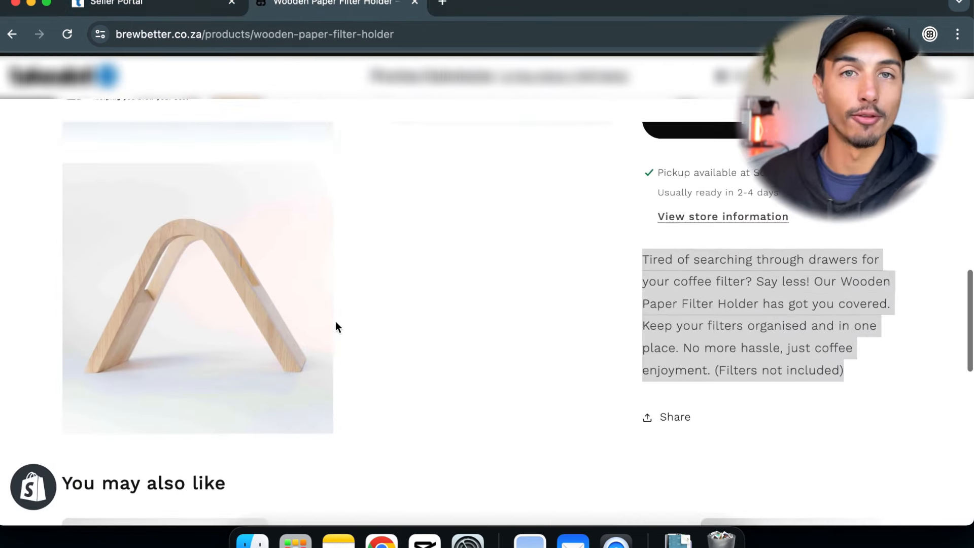
scroll(336, 326, up, 10)
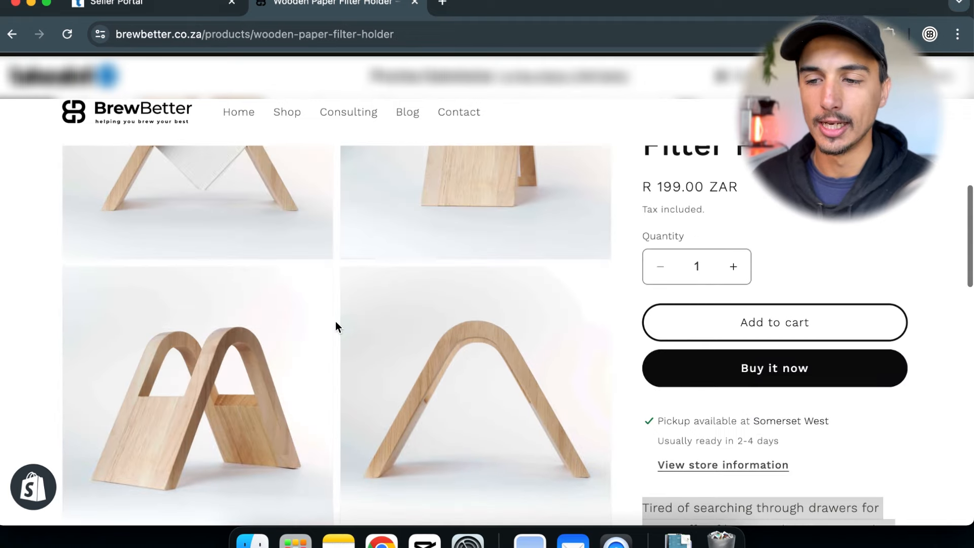
scroll(336, 326, up, 4)
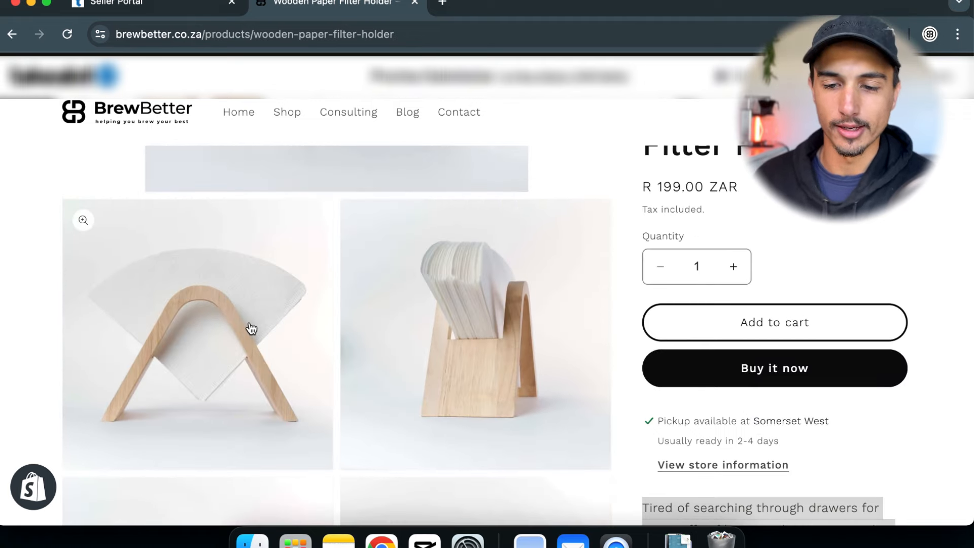
right_click(245, 327)
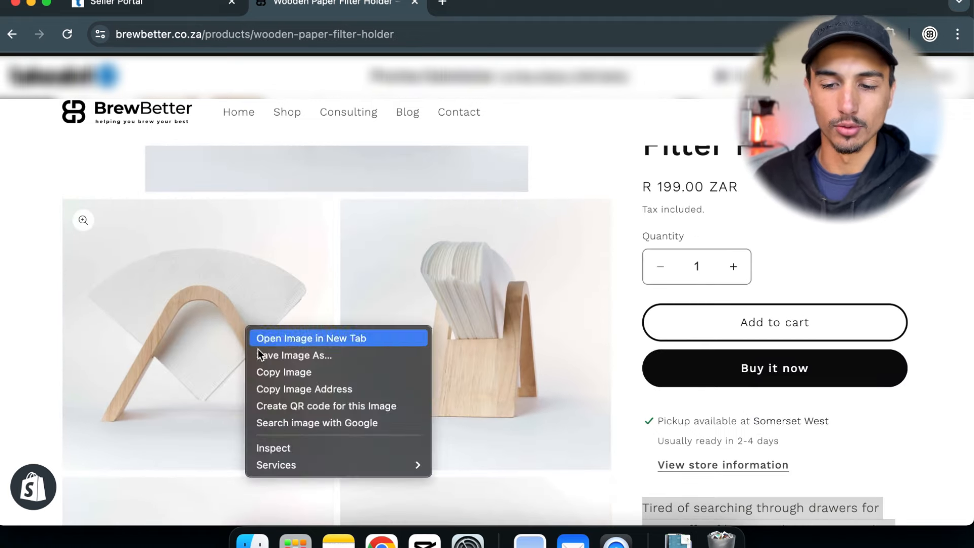
click(288, 392)
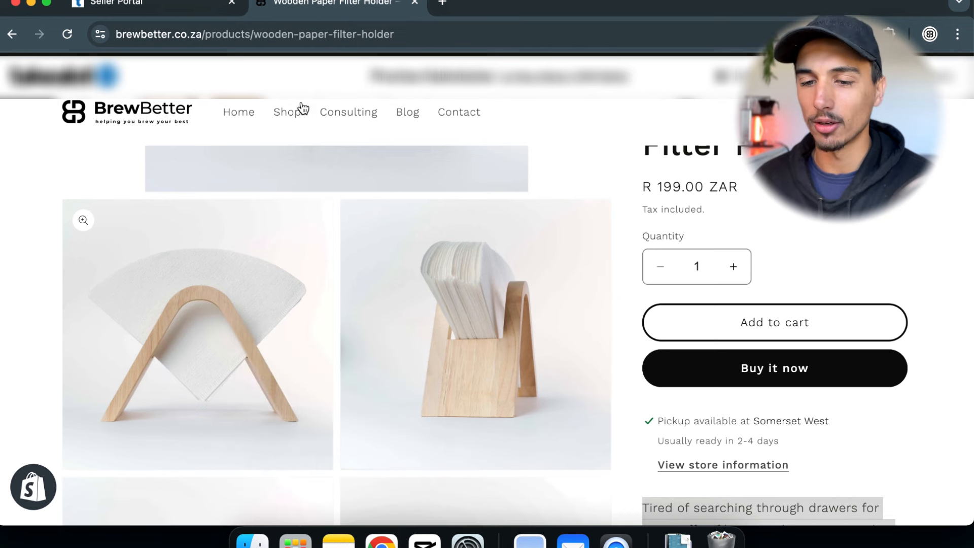
Step: Paste the copied image address as the Image 2 link in the Takealot listing and add the image
click(203, 9)
click(481, 292)
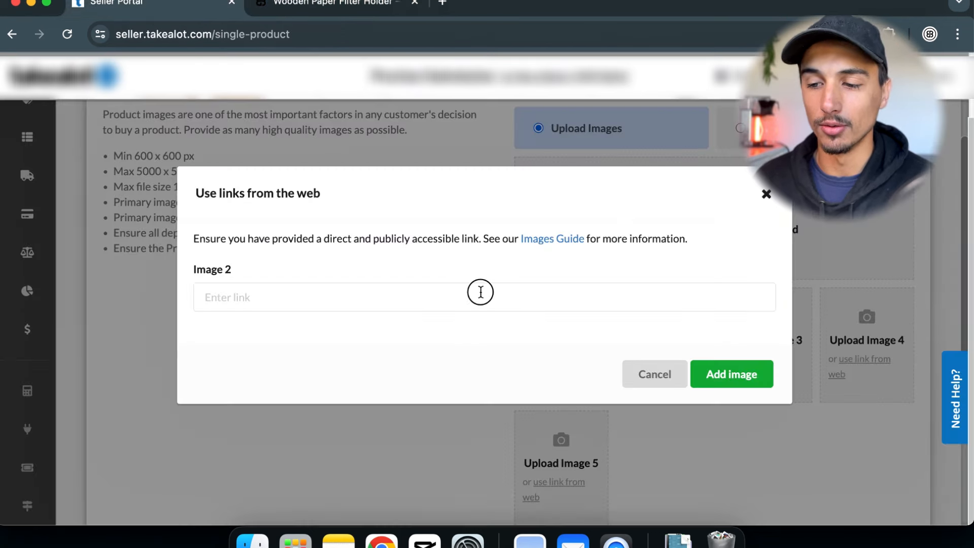
key(super+v)
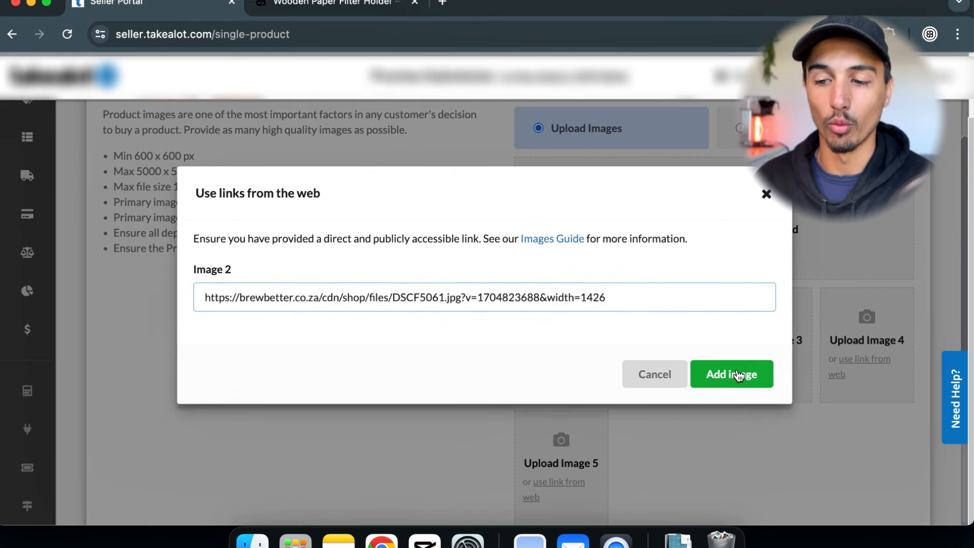
click(737, 374)
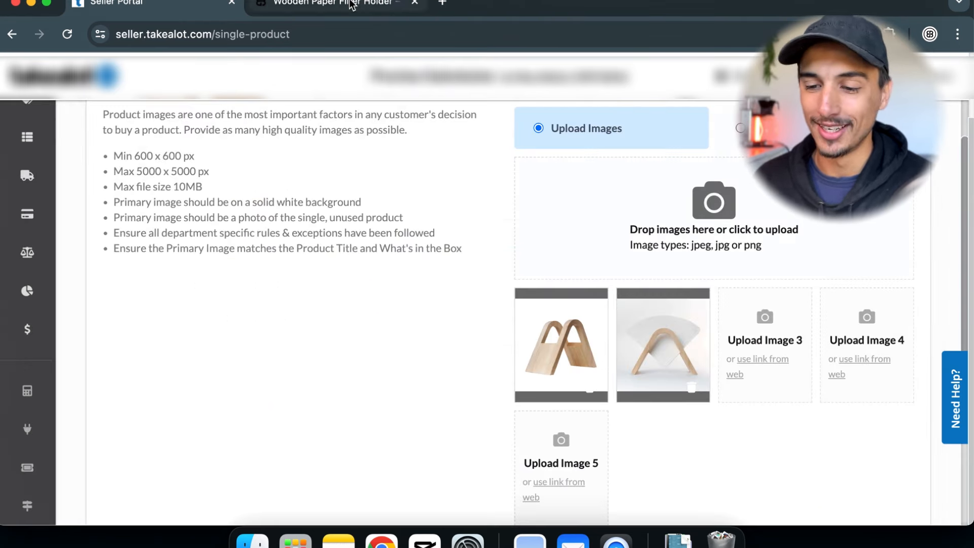
Step: Add the BrewBetter page's side-view photo of the filled holder as image 3, using its copied image address as the web link
click(330, 4)
right_click(465, 405)
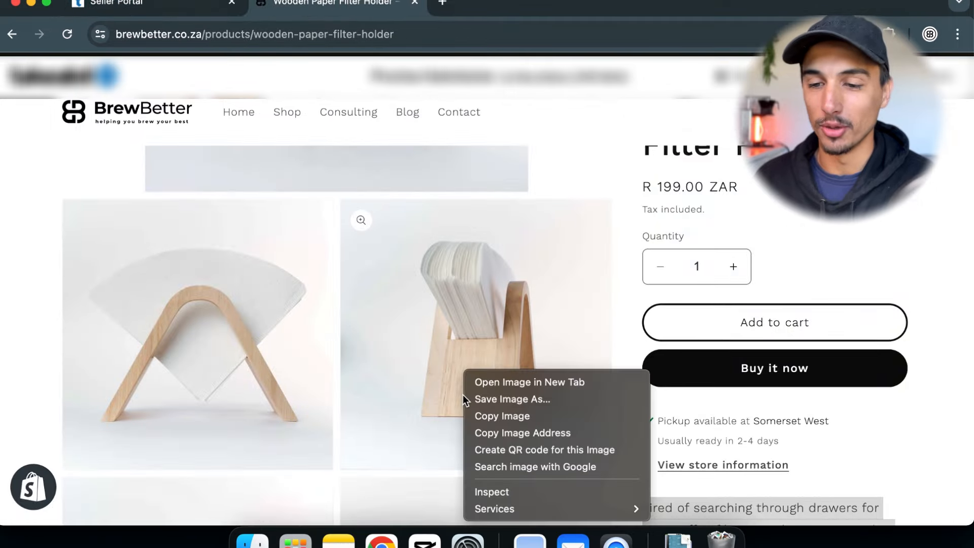
click(491, 433)
click(176, 7)
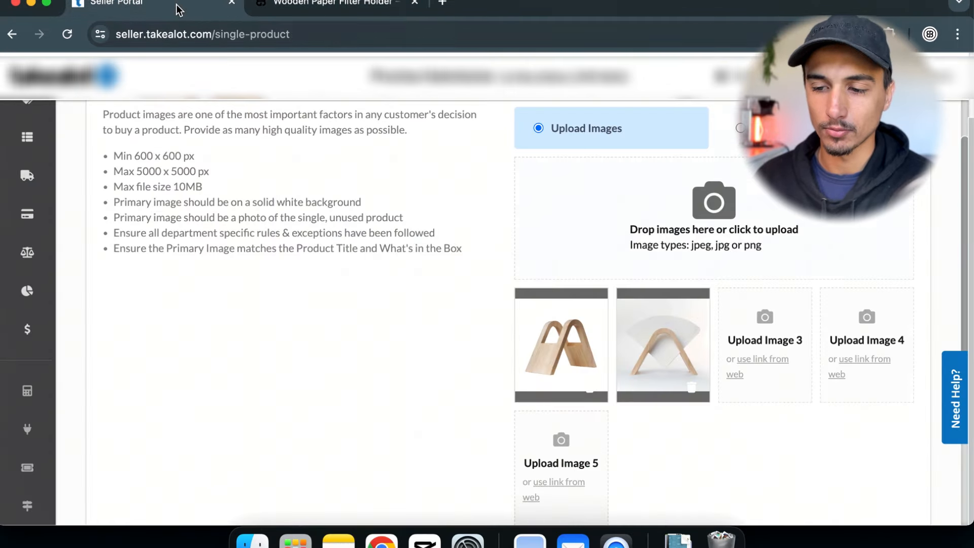
click(763, 359)
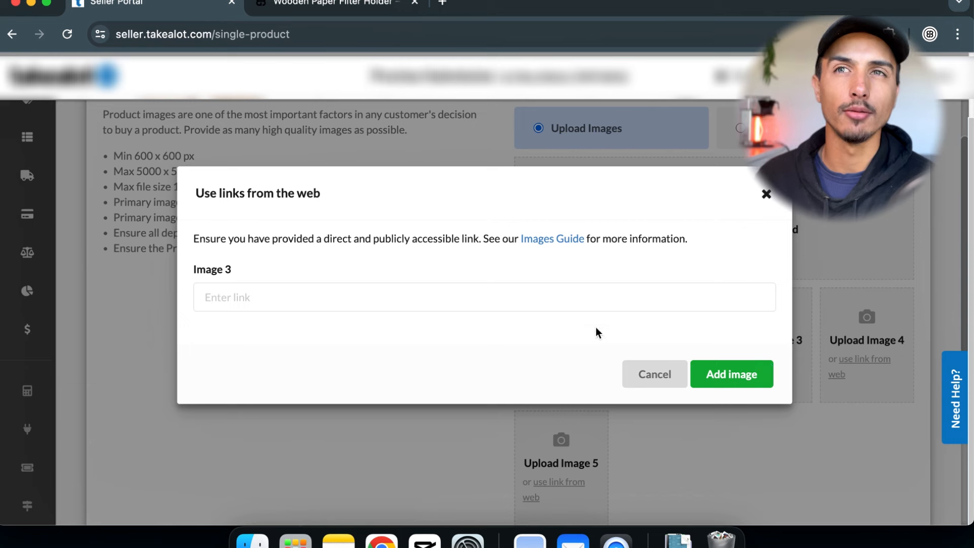
click(550, 298)
key(super+v)
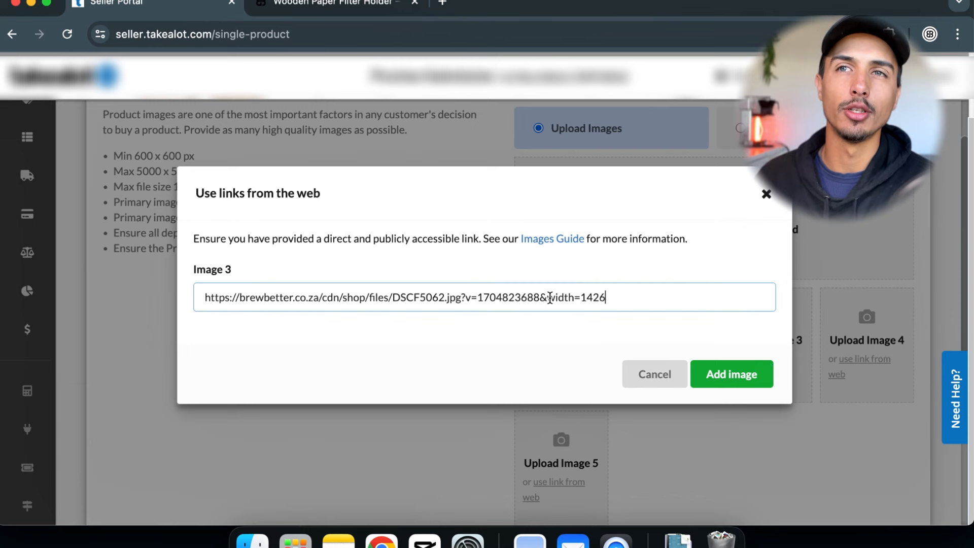
click(738, 381)
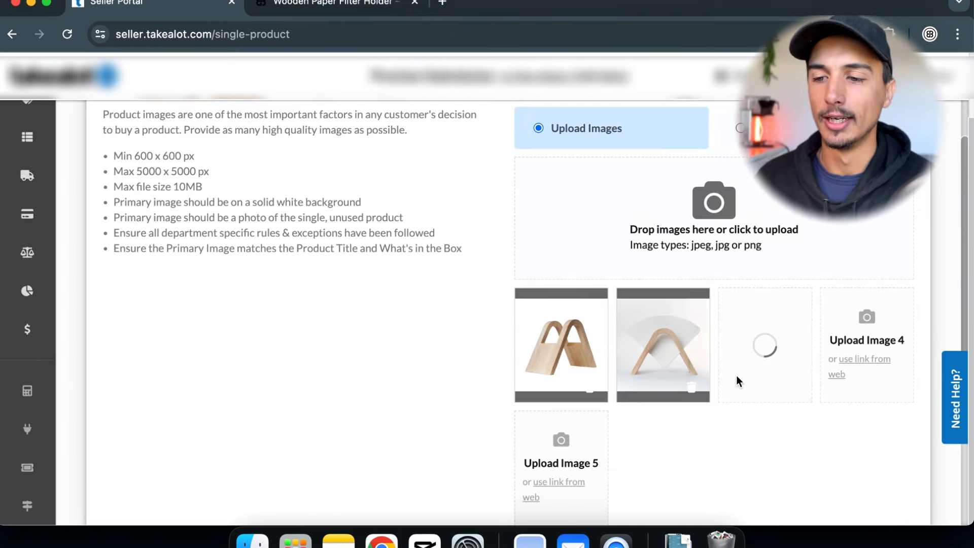
Step: Open the web link entry for image 4 and copy the image address of the BrewBetter page's large angled photo of the filled holder
scroll(711, 457, down, 1)
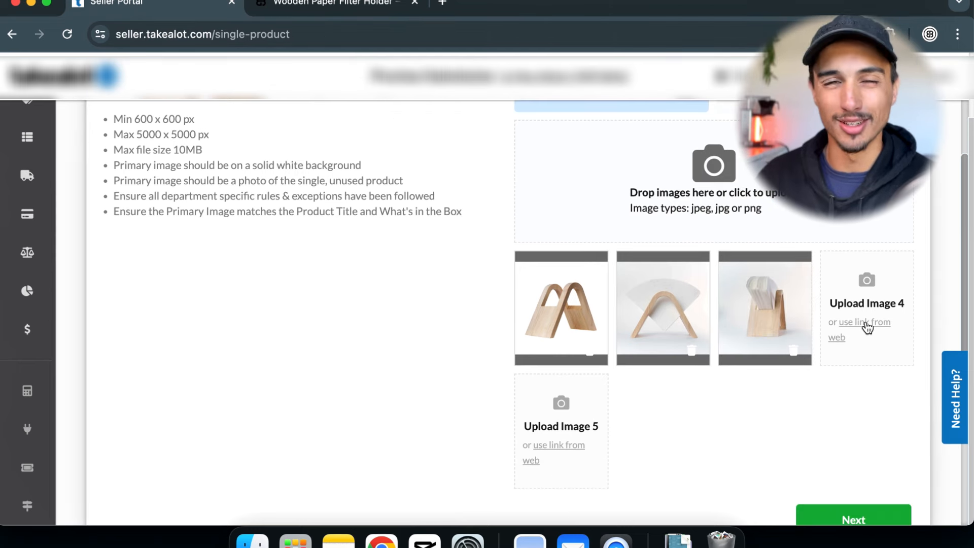
click(865, 325)
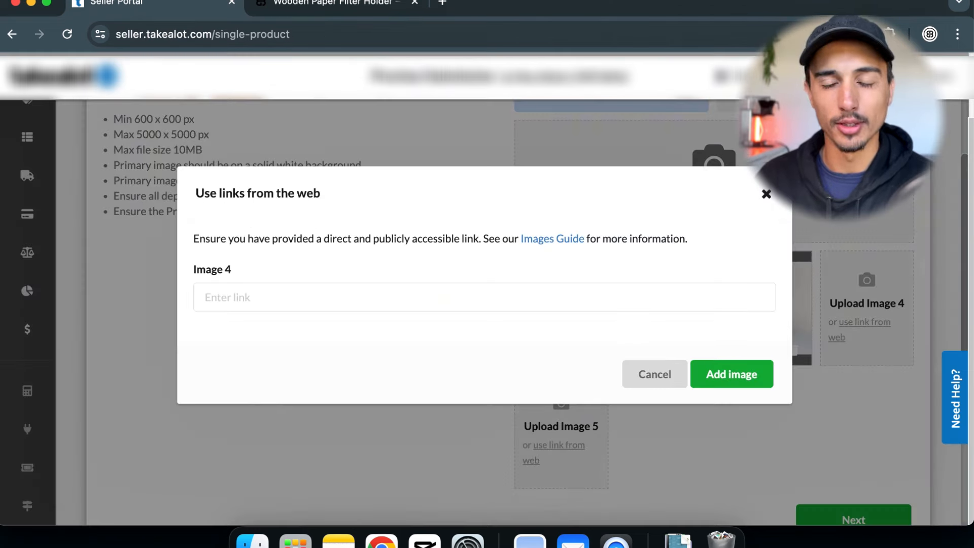
click(386, 15)
scroll(391, 375, down, 3)
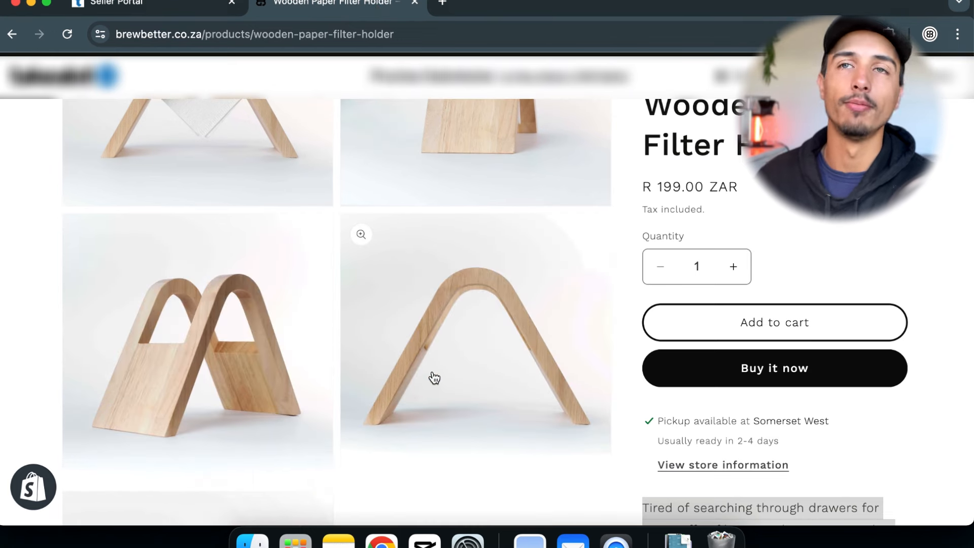
scroll(433, 379, up, 5)
scroll(434, 378, up, 5)
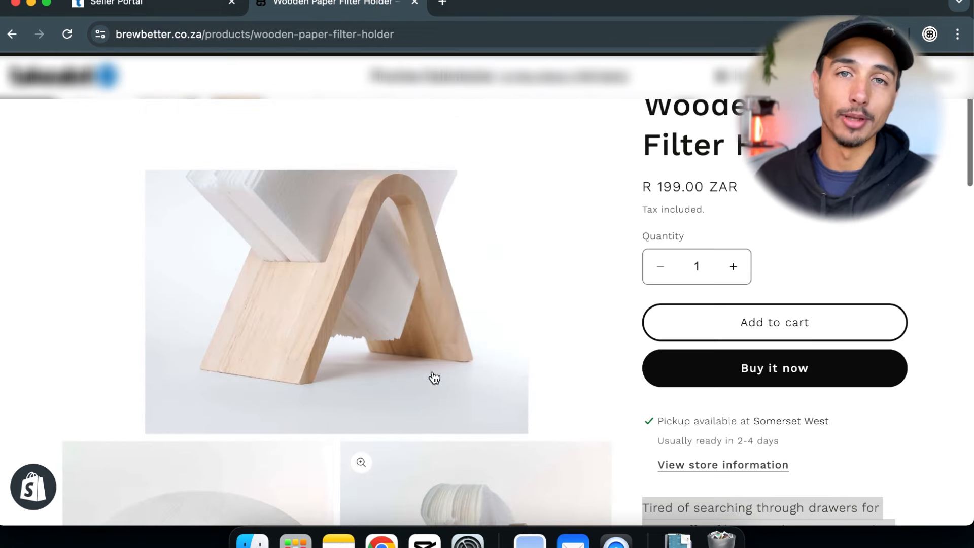
scroll(434, 378, down, 3)
scroll(434, 378, up, 2)
scroll(433, 378, up, 2)
scroll(434, 378, down, 5)
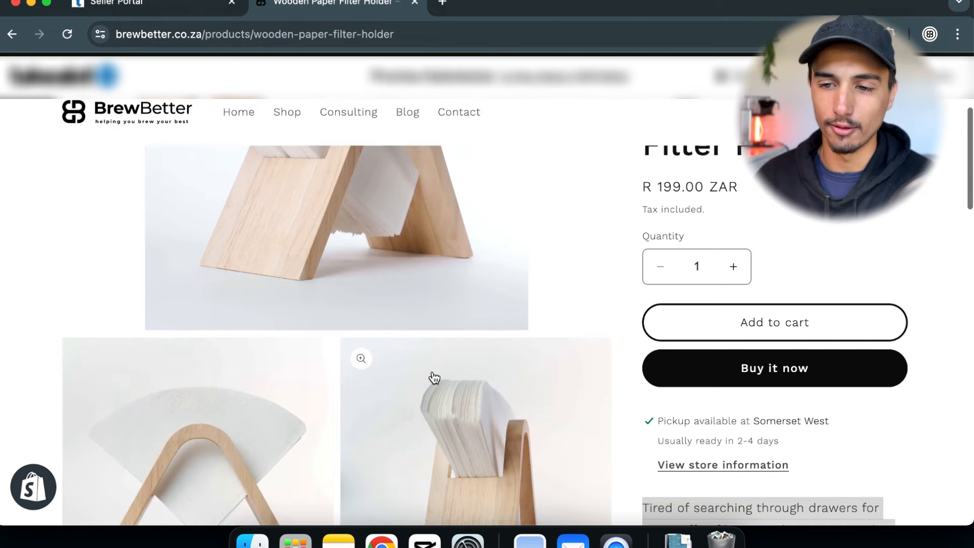
scroll(434, 378, up, 4)
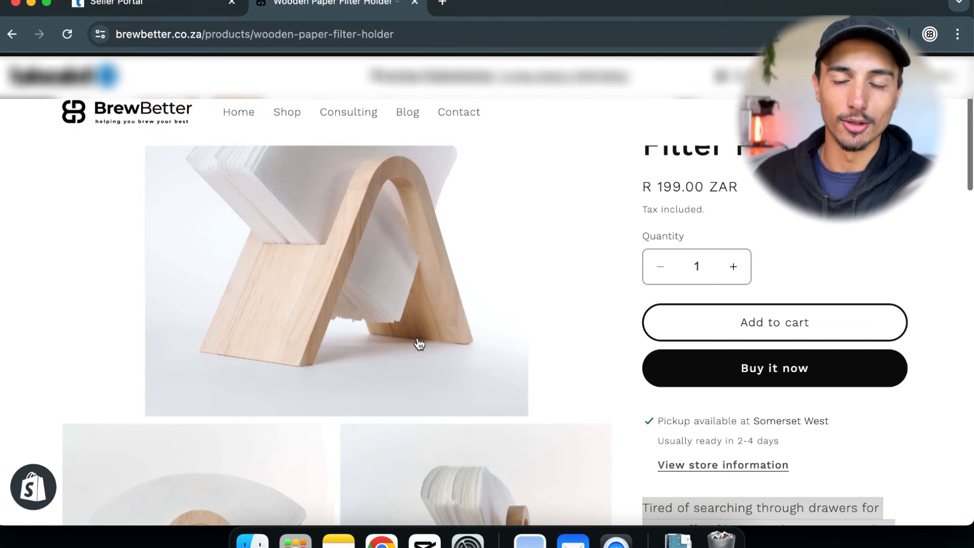
click(376, 280)
right_click(376, 277)
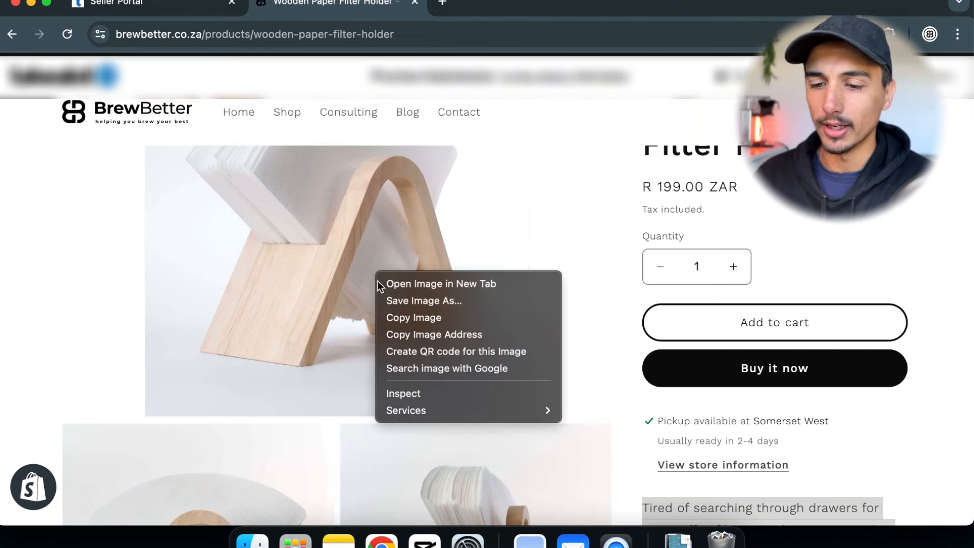
click(423, 335)
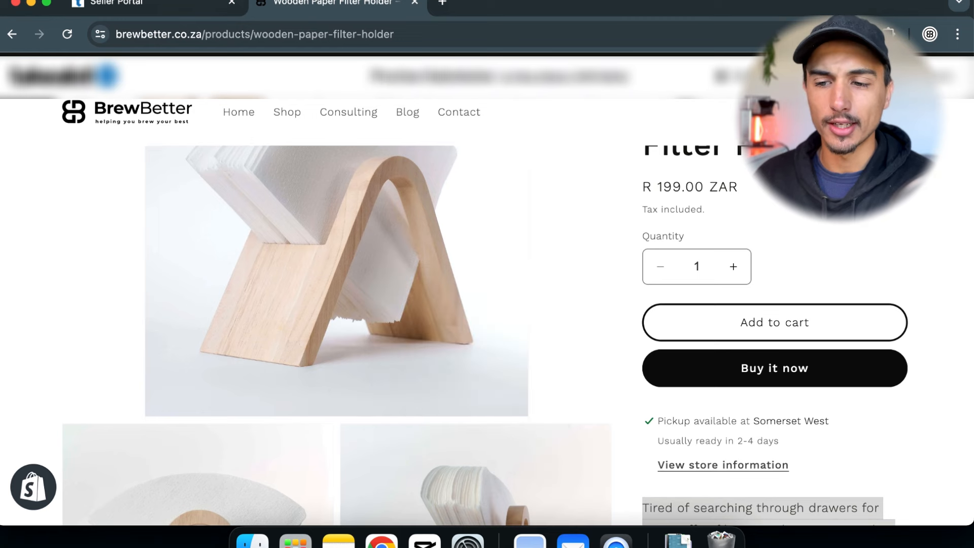
Step: Paste the copied image address as the Image 4 link in the Takealot listing and add the image
click(168, 15)
click(544, 303)
key(cmd+v)
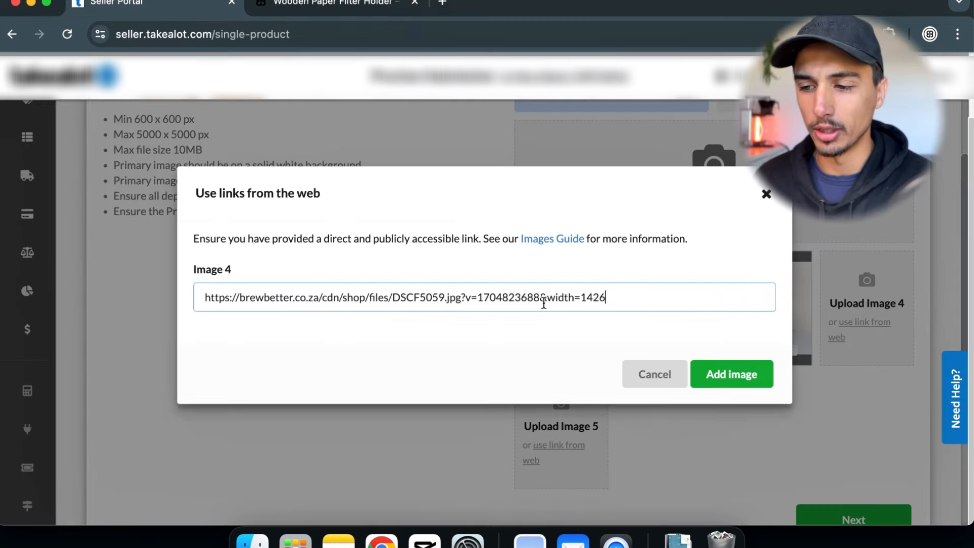
click(731, 374)
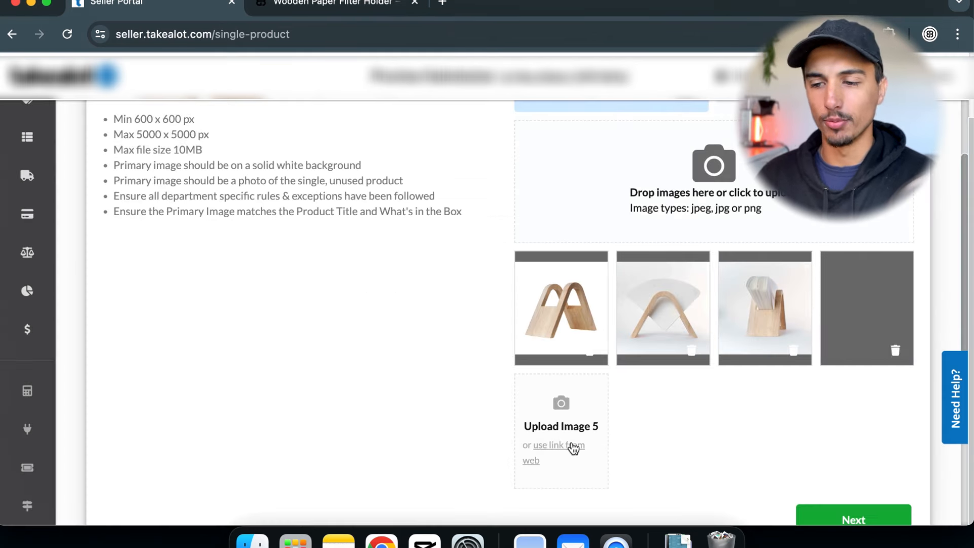
Step: Open the web link entry for image 5 and copy the image address of the last empty-holder photo on the BrewBetter page
click(571, 450)
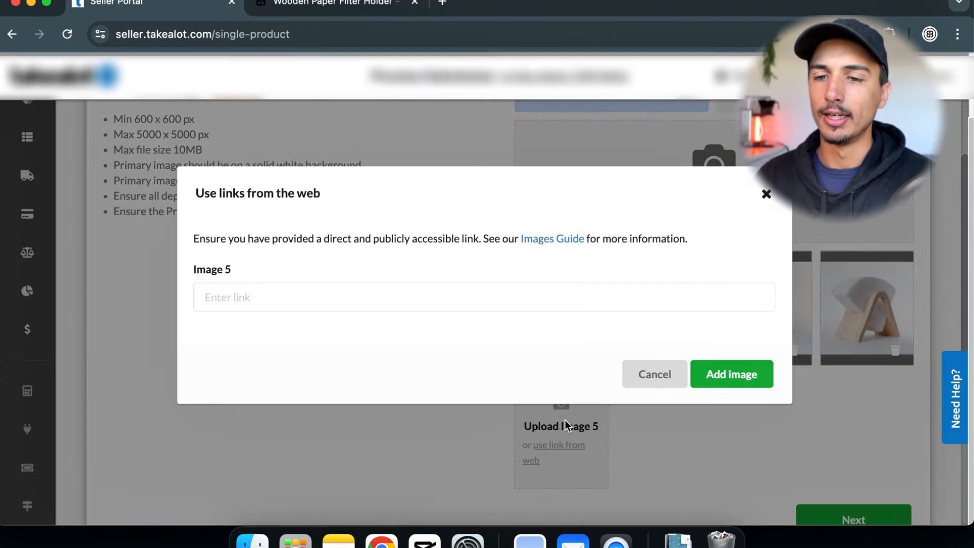
click(337, 11)
scroll(334, 343, down, 10)
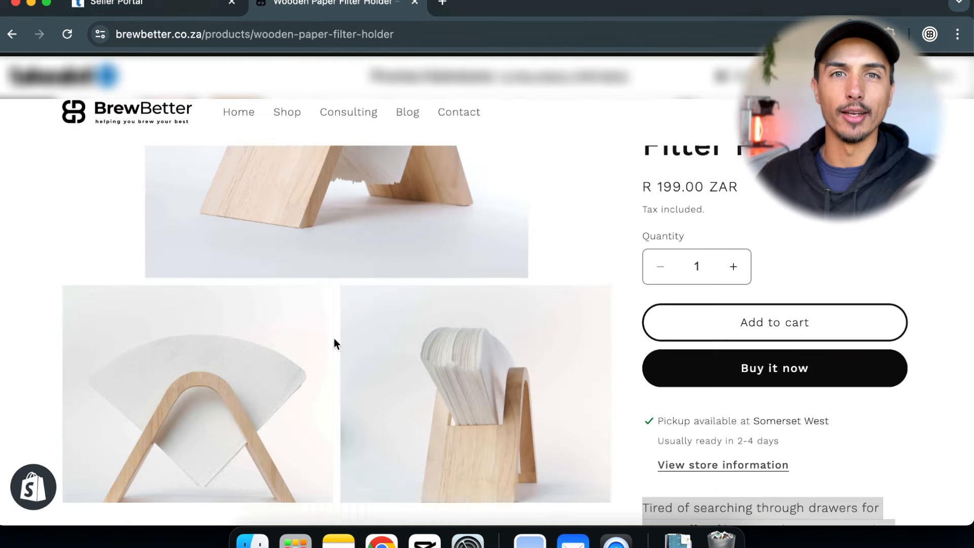
scroll(334, 344, down, 2)
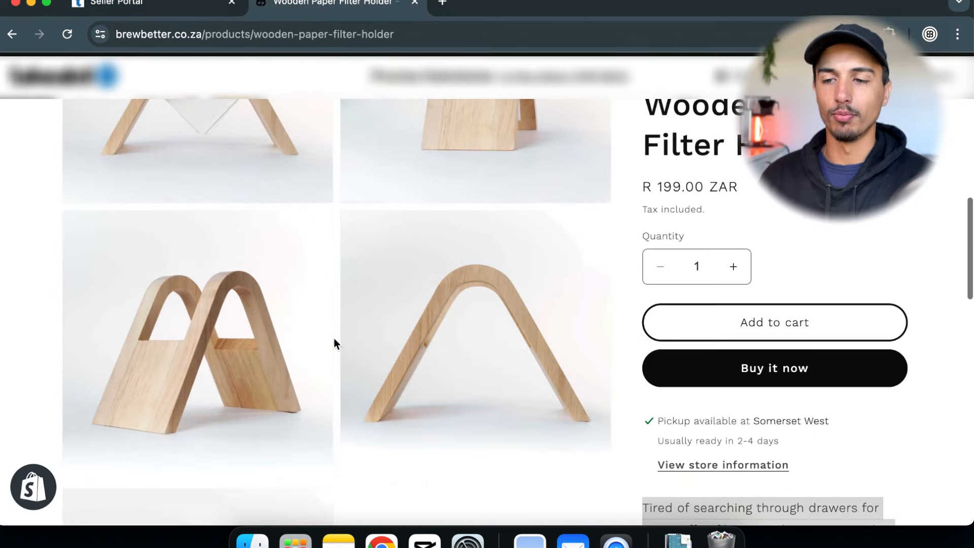
scroll(247, 351, up, 2)
scroll(246, 351, down, 2)
scroll(421, 342, down, 1)
scroll(420, 343, down, 5)
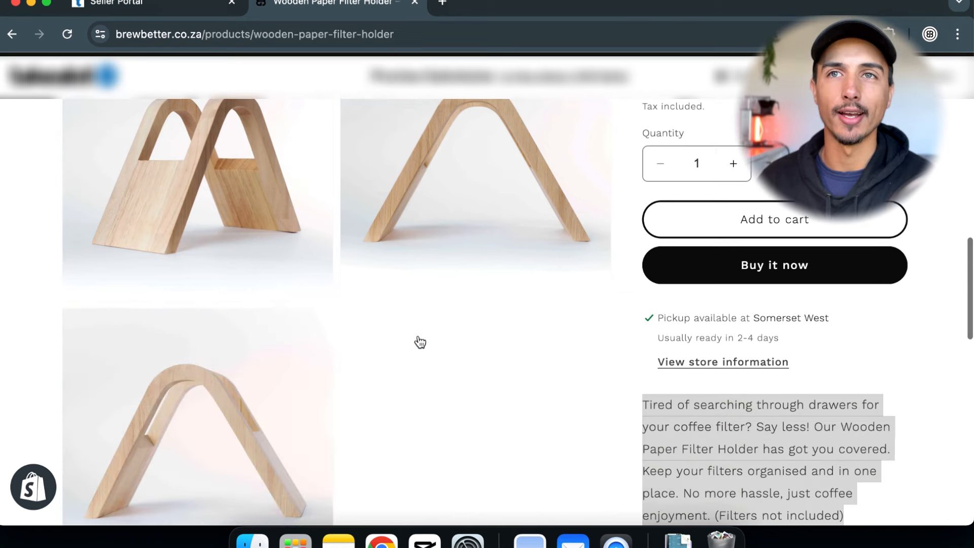
scroll(419, 339, up, 1)
scroll(418, 336, down, 2)
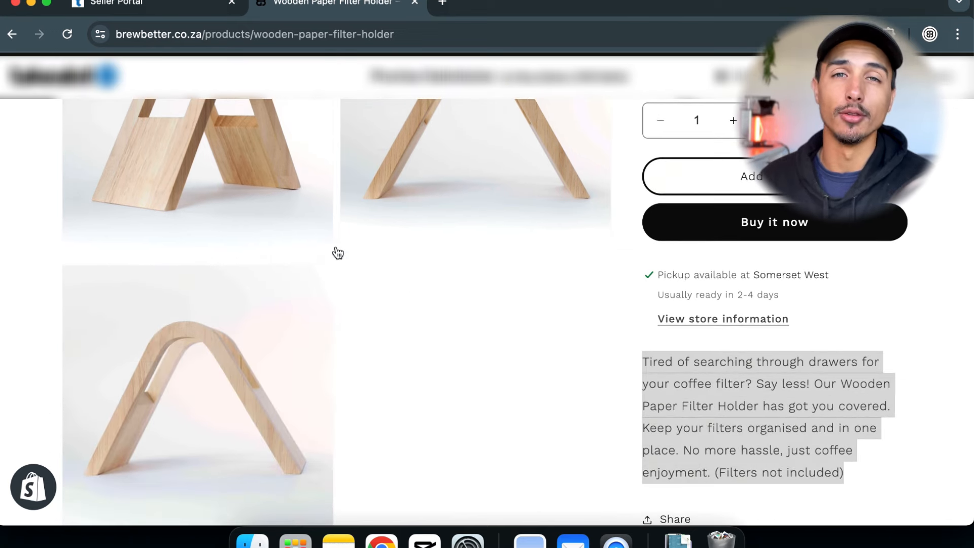
right_click(240, 377)
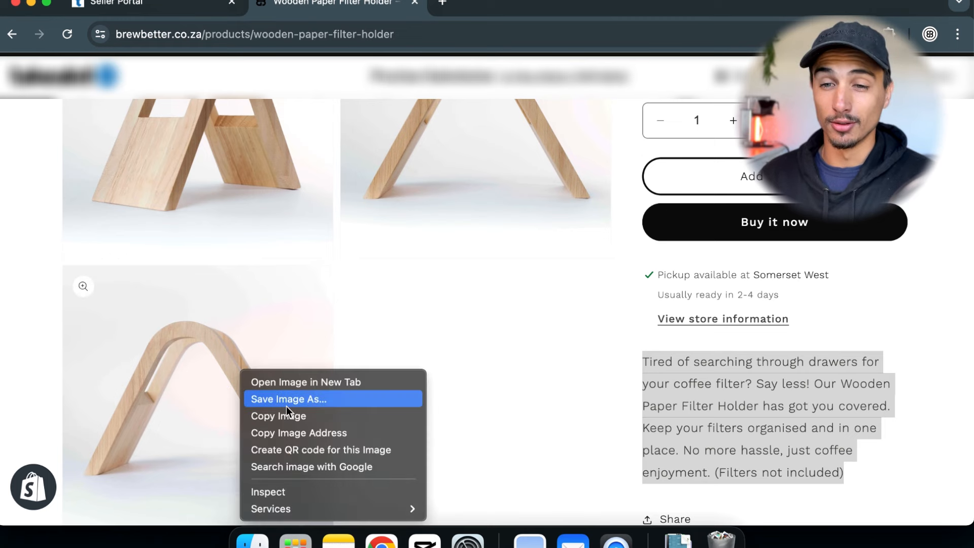
click(289, 432)
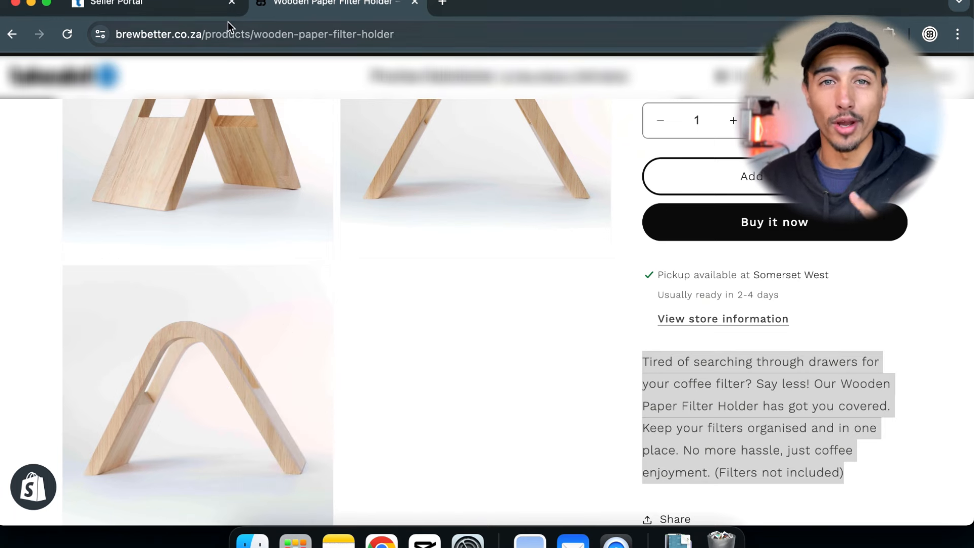
Step: Paste the copied image address as the Image 5 link in the Takealot listing and add the image
click(211, 10)
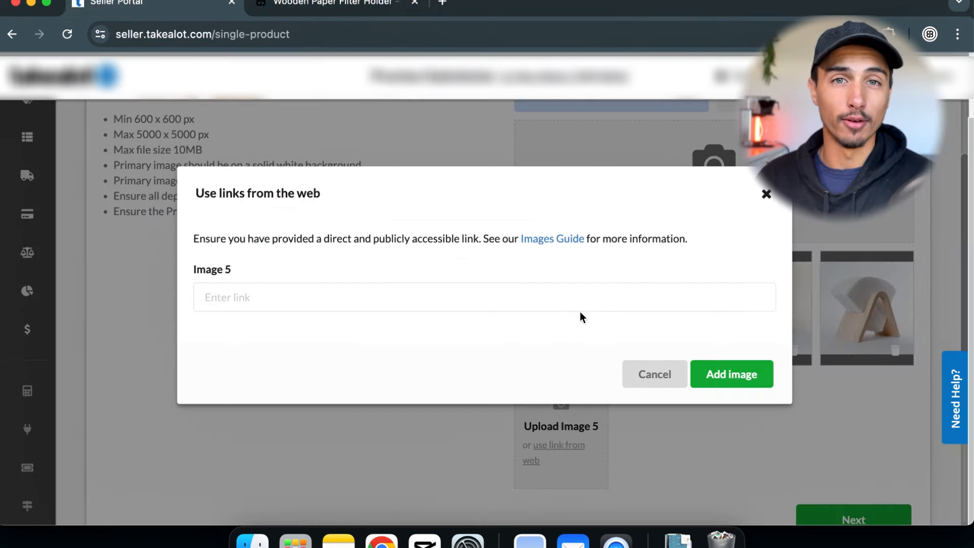
click(567, 297)
key(super+v)
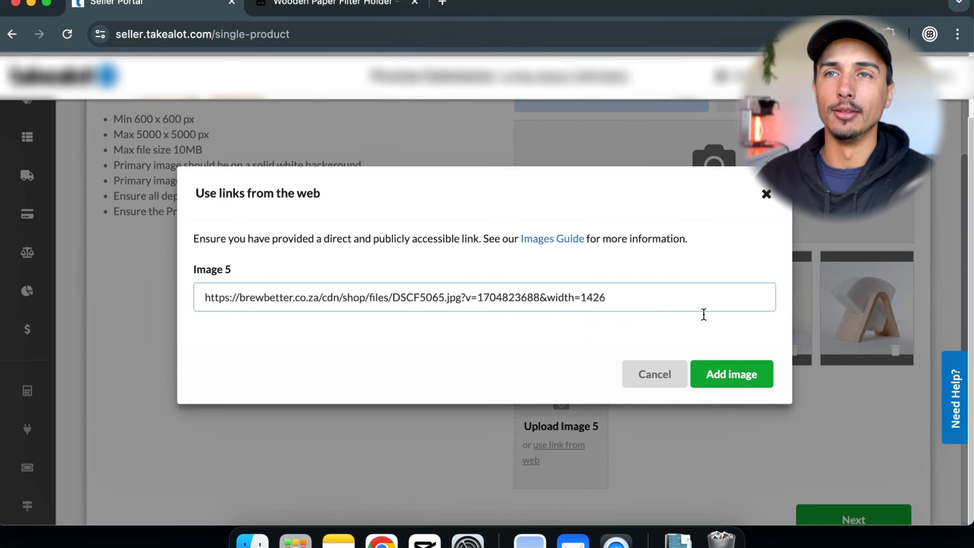
click(747, 380)
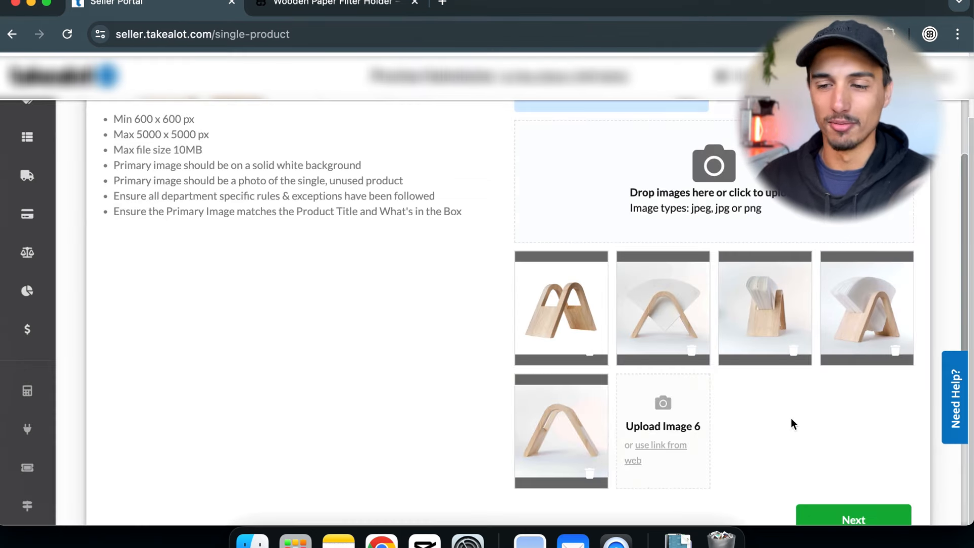
Step: Finish the Product Images section and continue to the submission preview with the barcode and SKU left blank
scroll(791, 418, down, 1)
click(832, 513)
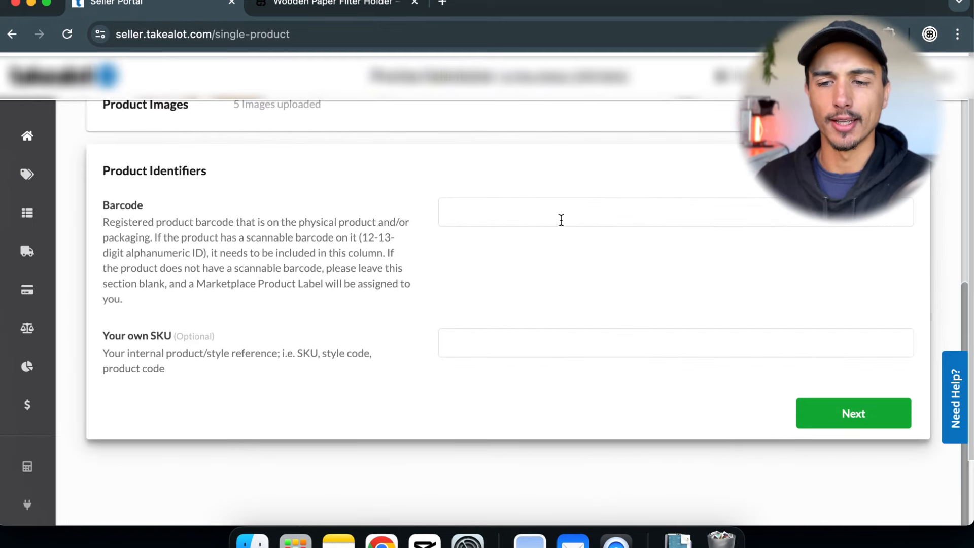
scroll(562, 220, down, 1)
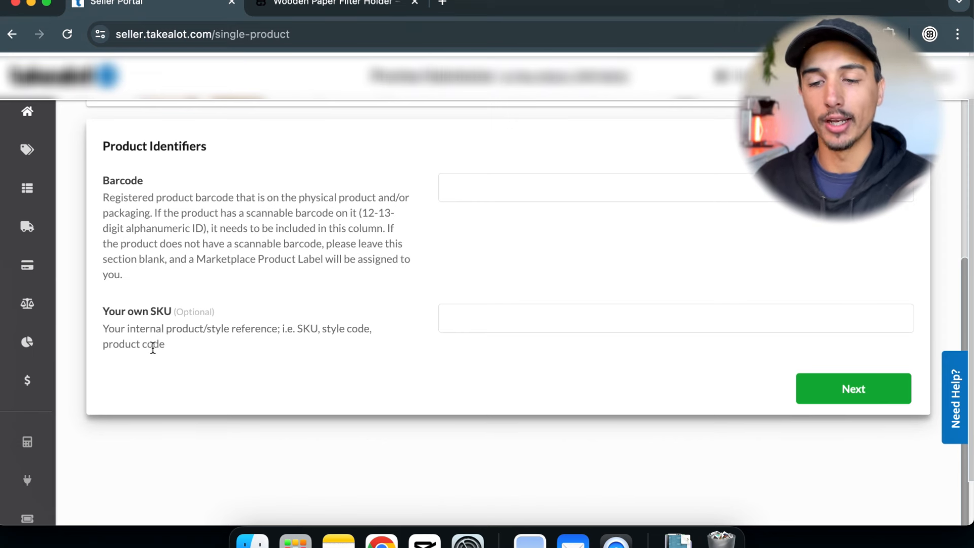
click(855, 397)
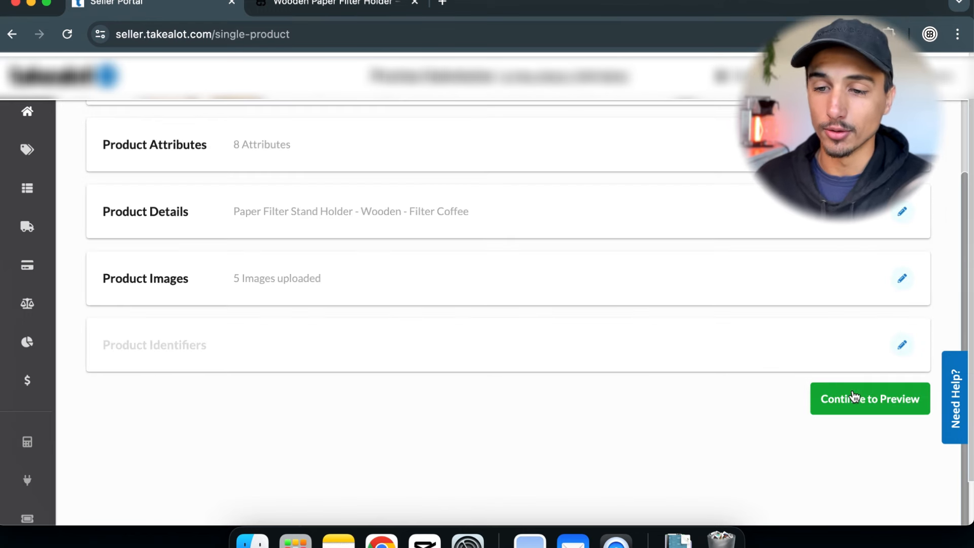
click(826, 398)
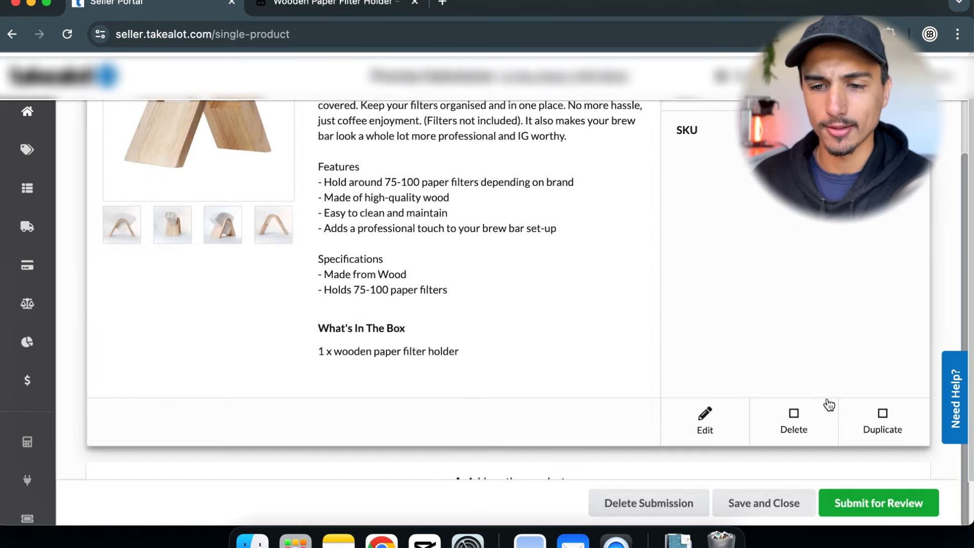
Step: Review the submission preview, checking the title, description, attributes and the enlarged side-view photo of the filled holder
scroll(567, 277, up, 4)
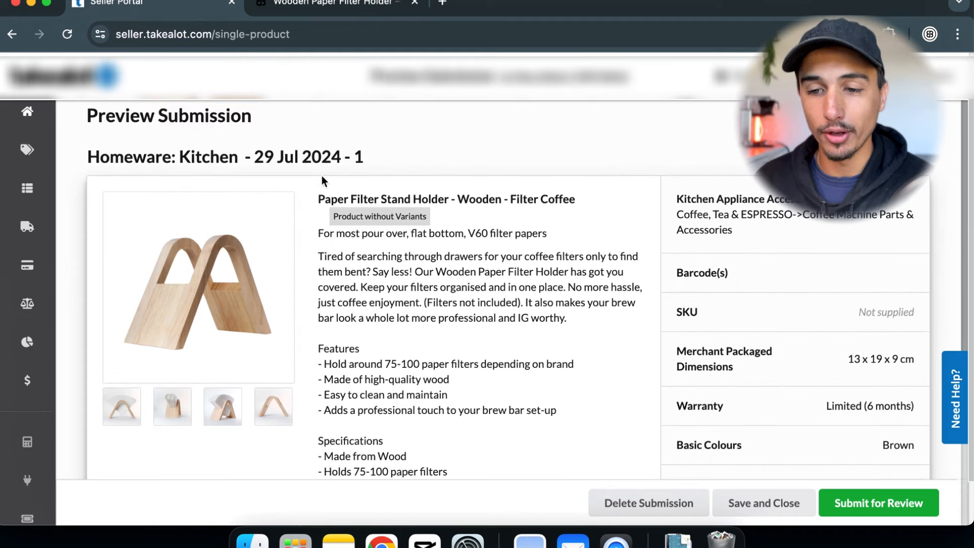
scroll(387, 238, down, 1)
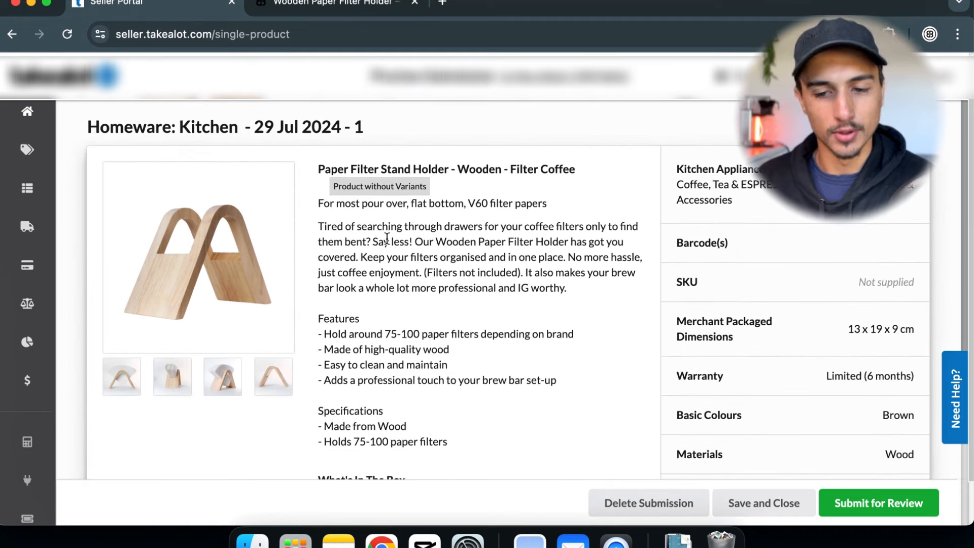
click(174, 380)
scroll(461, 298, down, 1)
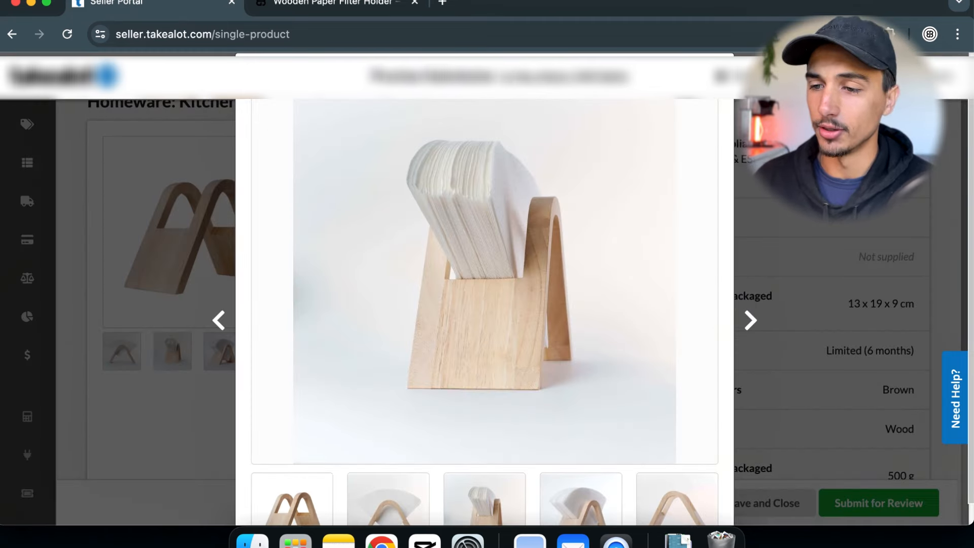
key(Escape)
scroll(500, 306, down, 1)
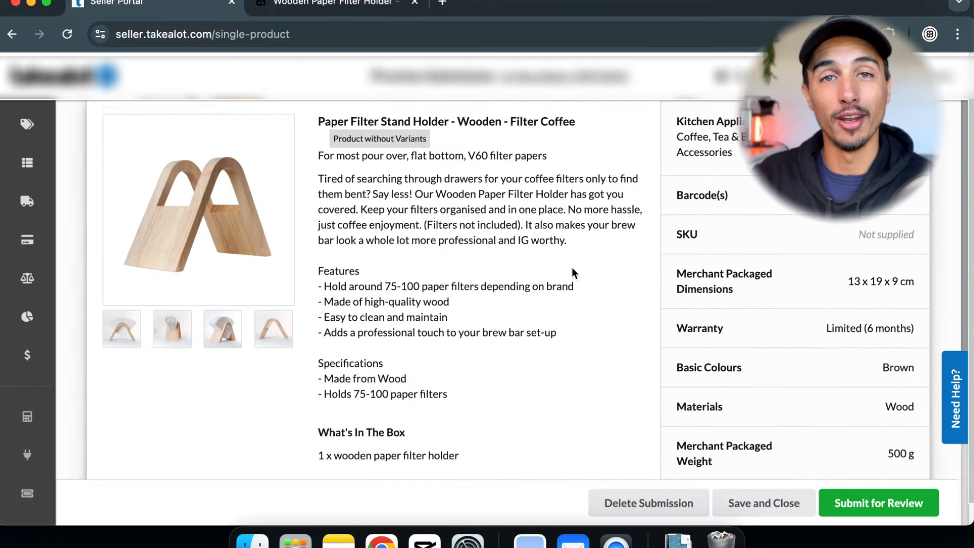
scroll(572, 269, down, 1)
scroll(572, 273, down, 3)
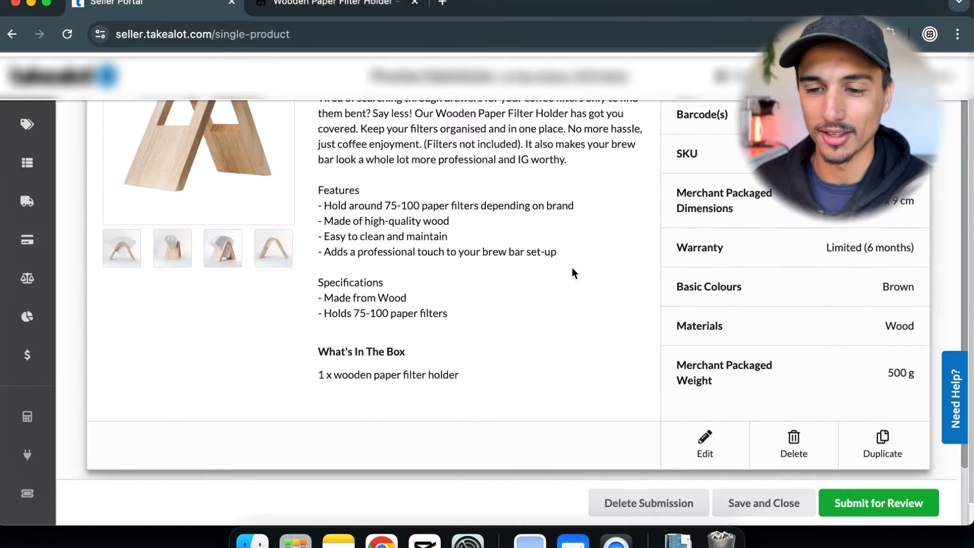
Step: Submit the "Homeware: Kitchen - 29 Jul 2024 - 1" listing for review and confirm the submission
scroll(572, 273, down, 3)
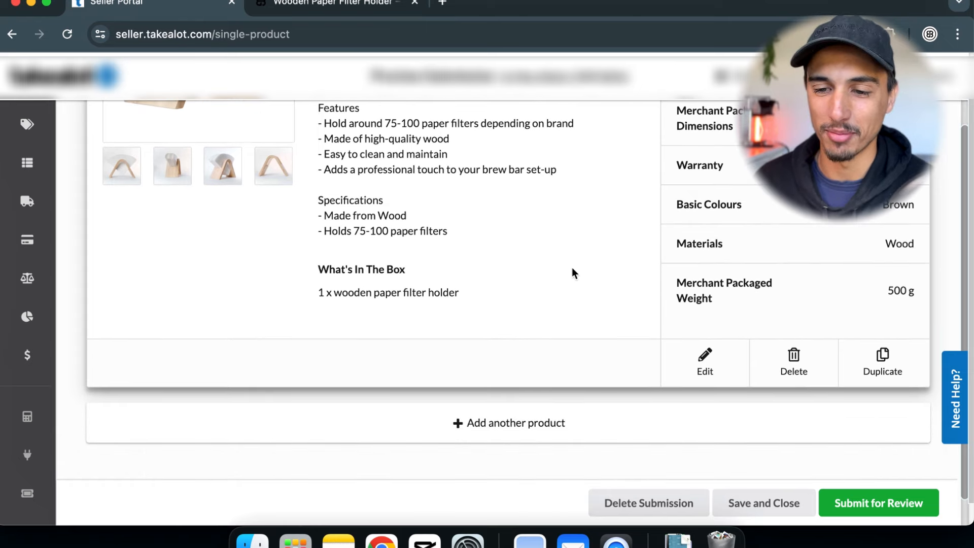
click(879, 502)
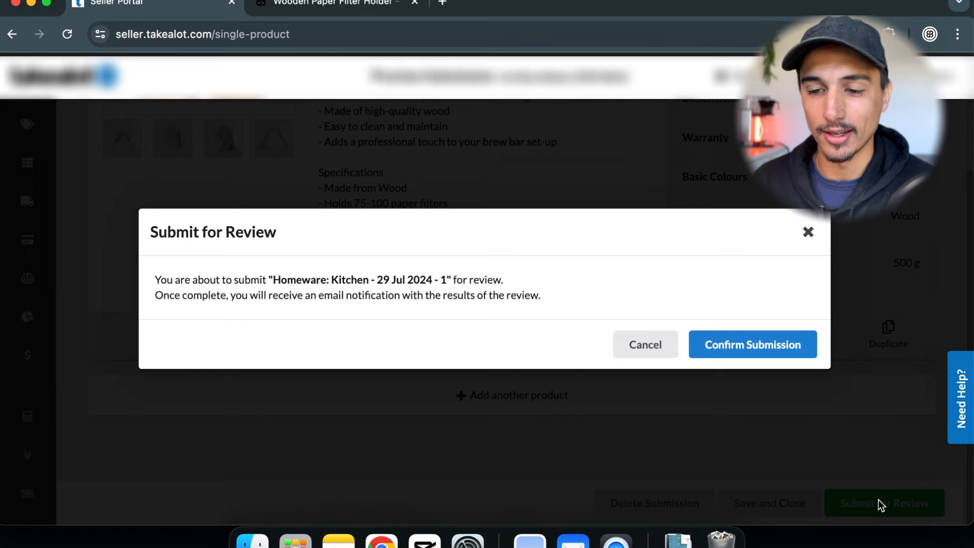
click(744, 345)
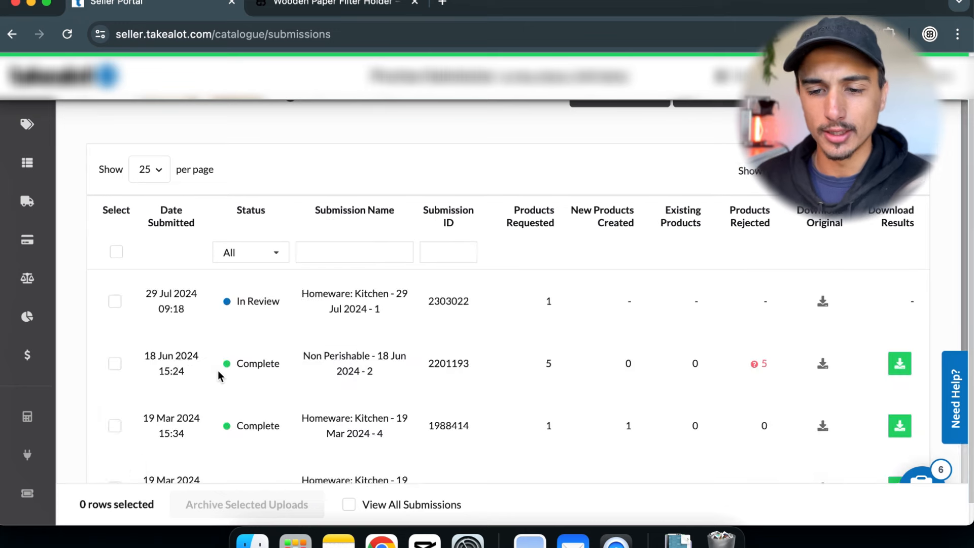
Step: Check the review status and new products created for the 29 Jul 2024 Homeware: Kitchen submission
scroll(218, 370, down, 1)
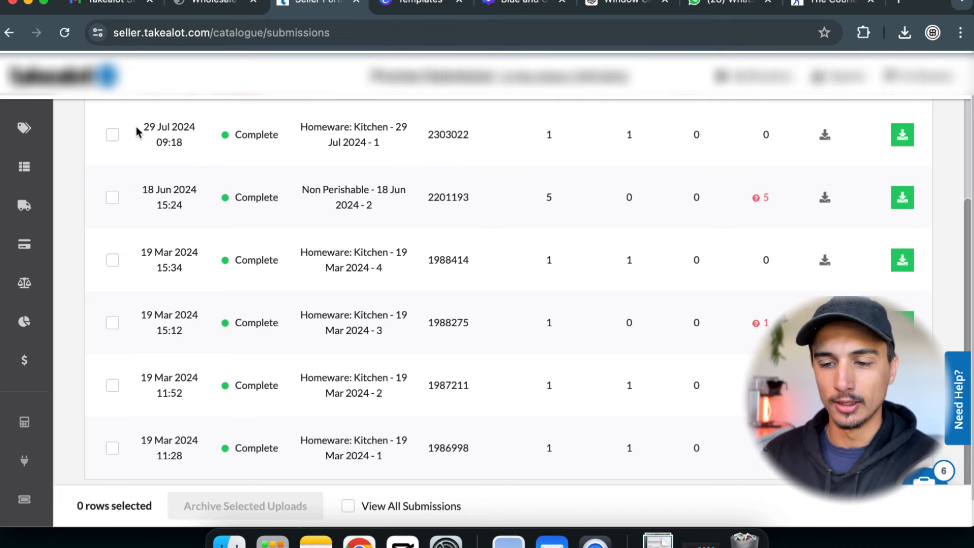
drag(136, 131, 632, 130)
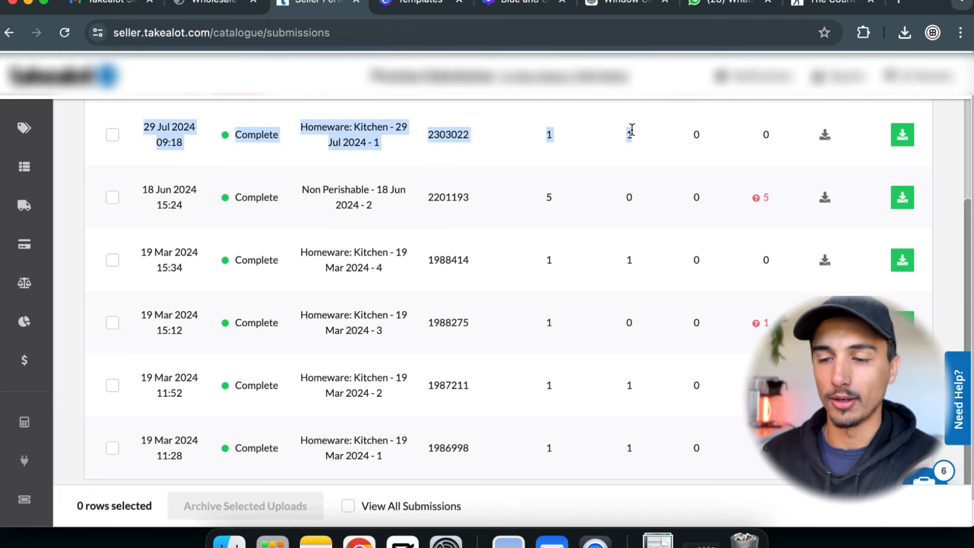
click(635, 135)
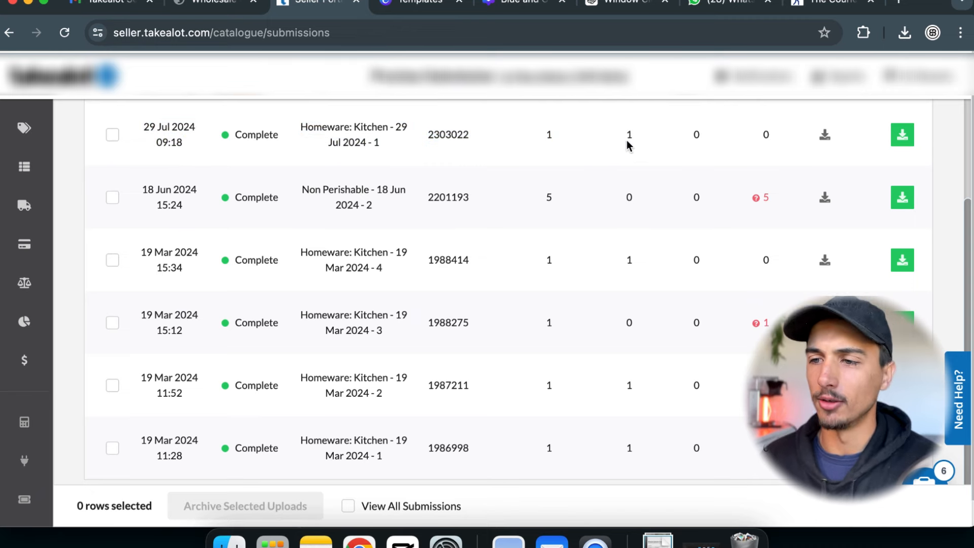
Step: Open the existing offers management page and select the "Paper Filter Stand Holder - Wooden - Filter Coffee" offer
mouse_move(28, 137)
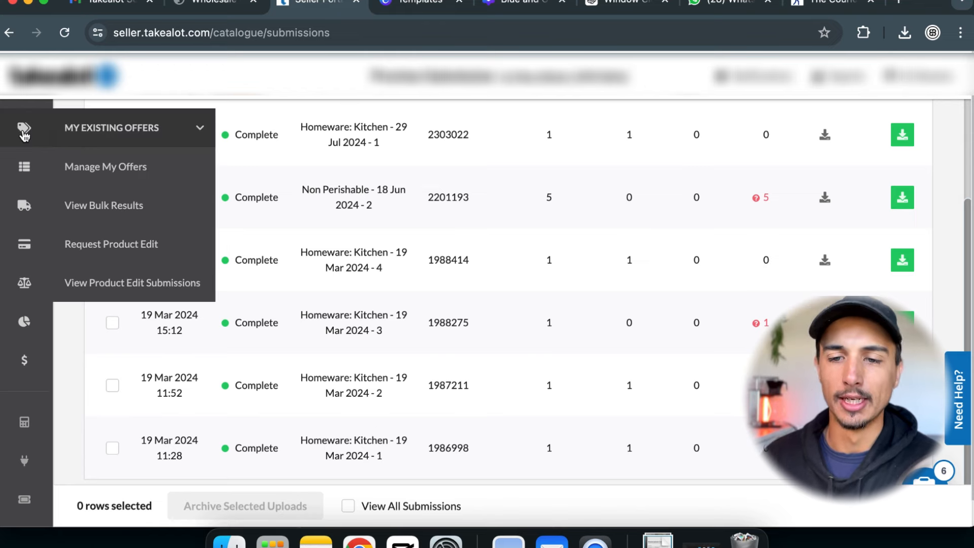
click(76, 174)
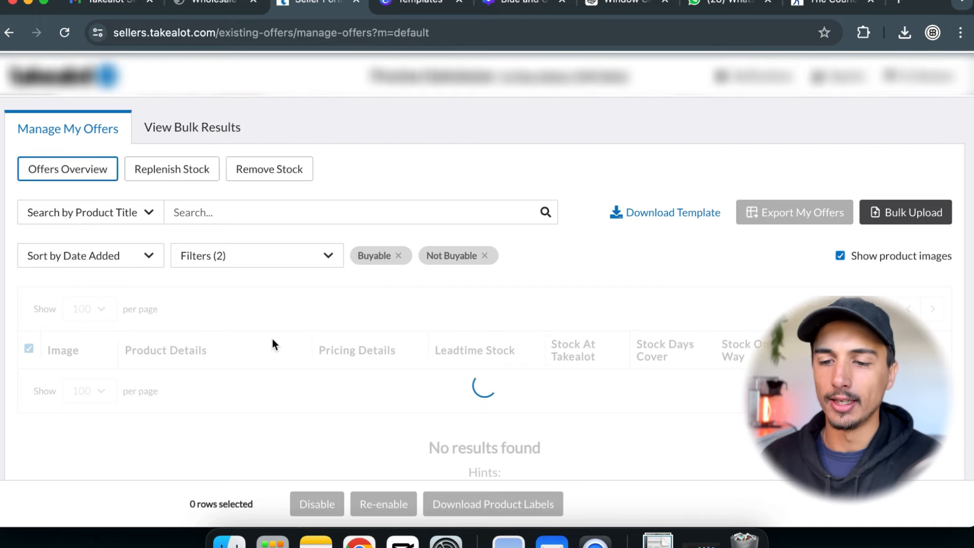
scroll(273, 340, down, 3)
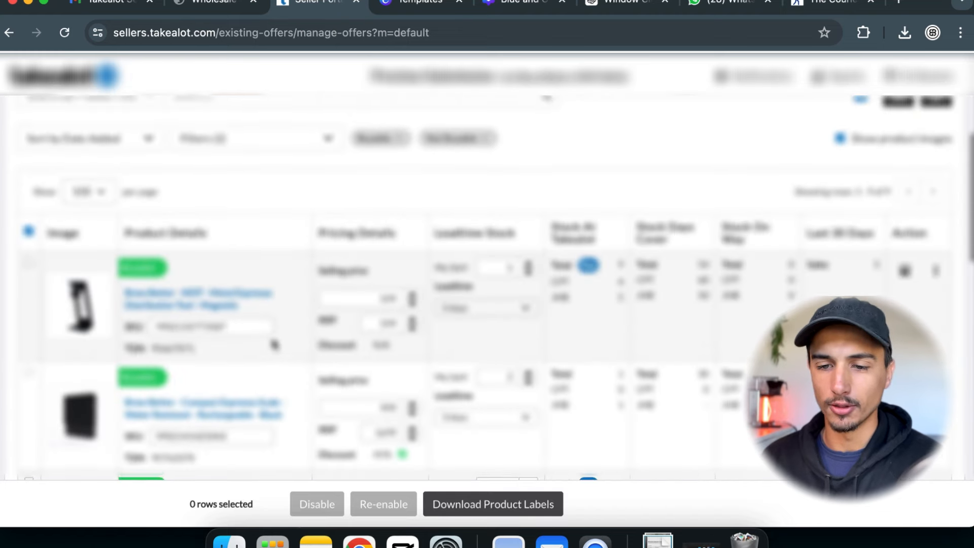
scroll(275, 345, down, 10)
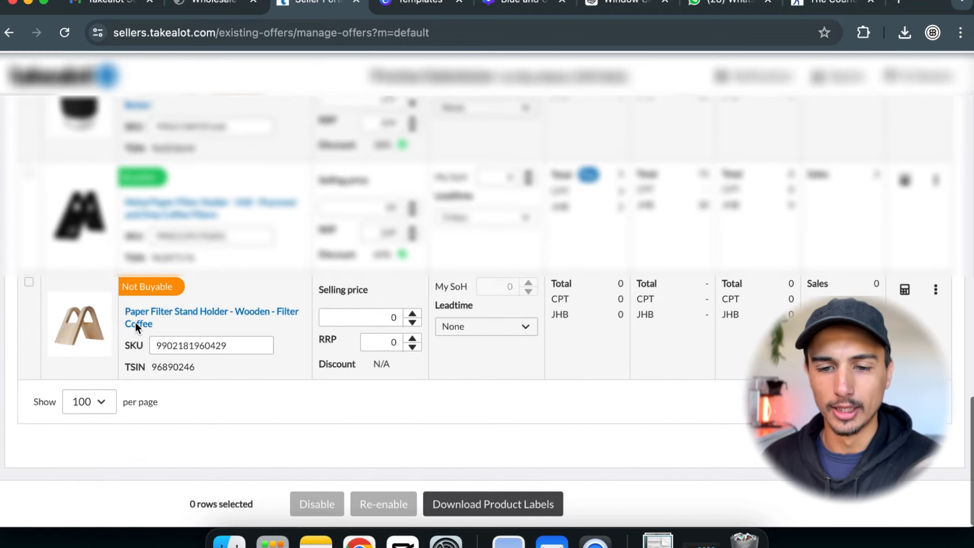
click(30, 285)
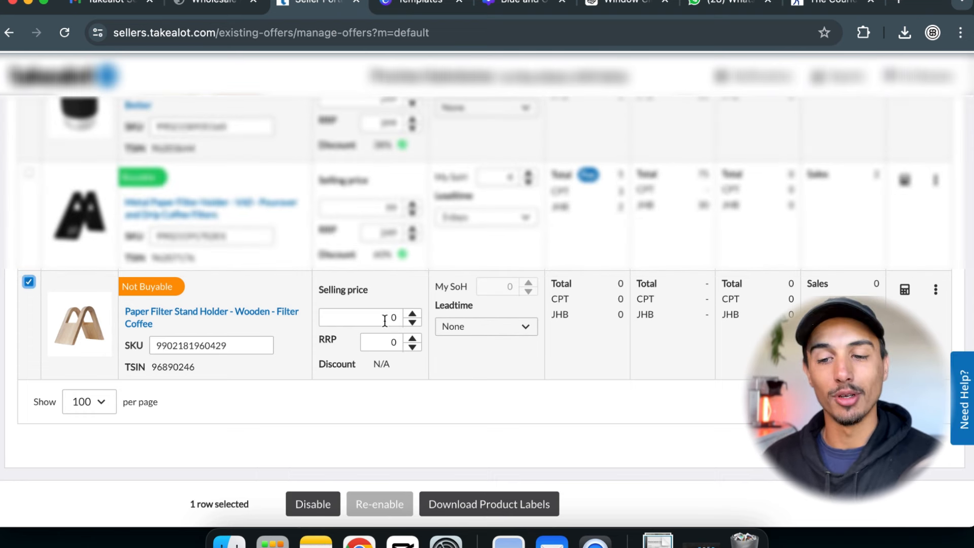
Step: Set the wooden paper filter stand's selling price to 199
drag(384, 320, 403, 323)
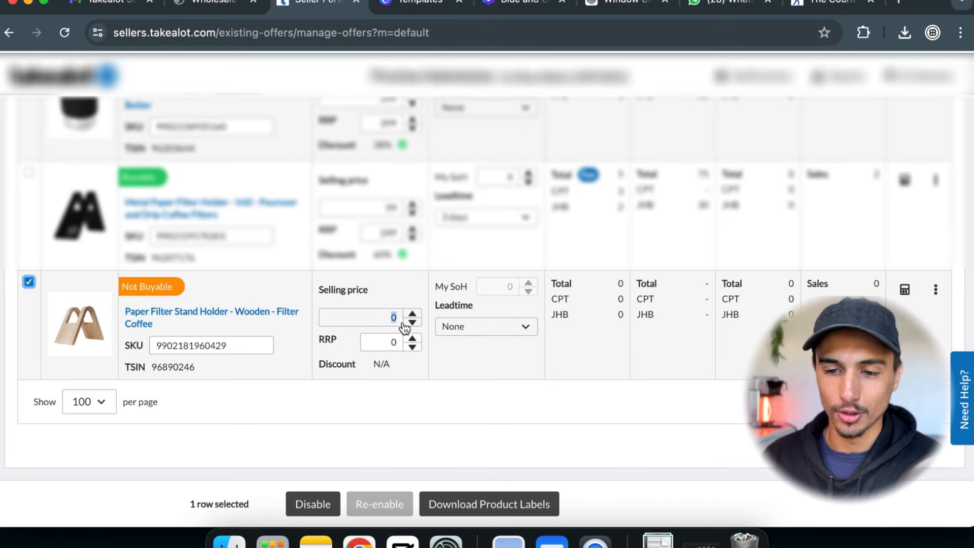
click(391, 318)
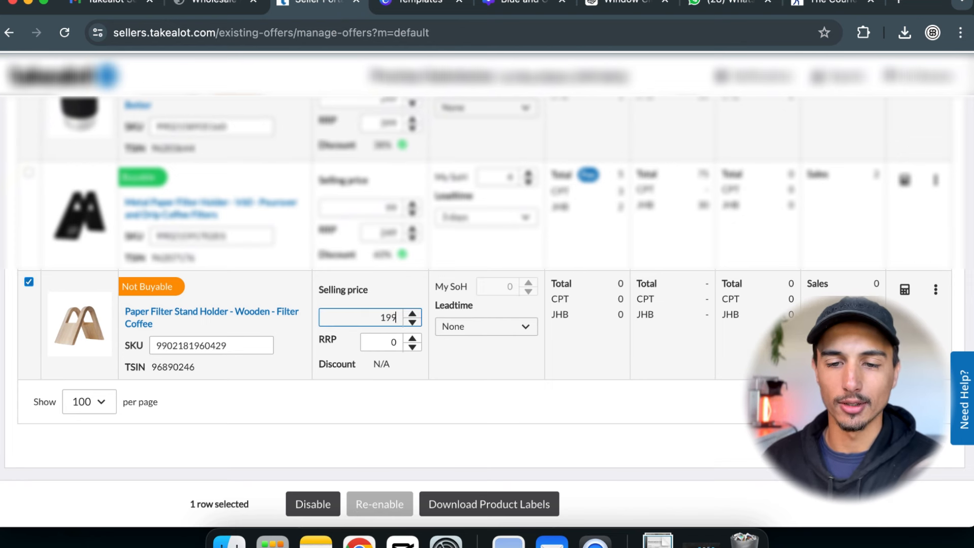
click(437, 391)
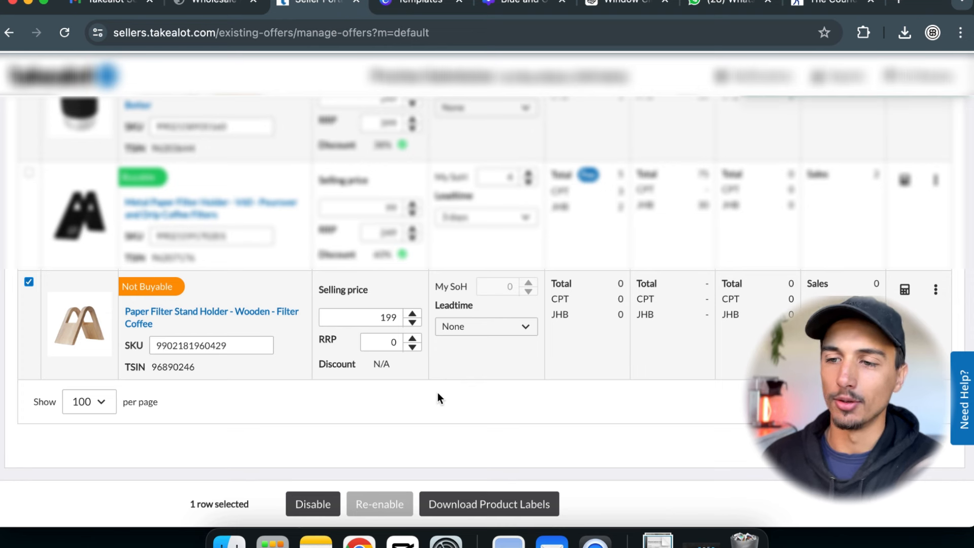
Step: Set the wooden paper filter stand's leadtime to 3 days and its stock on hand to 1
click(142, 295)
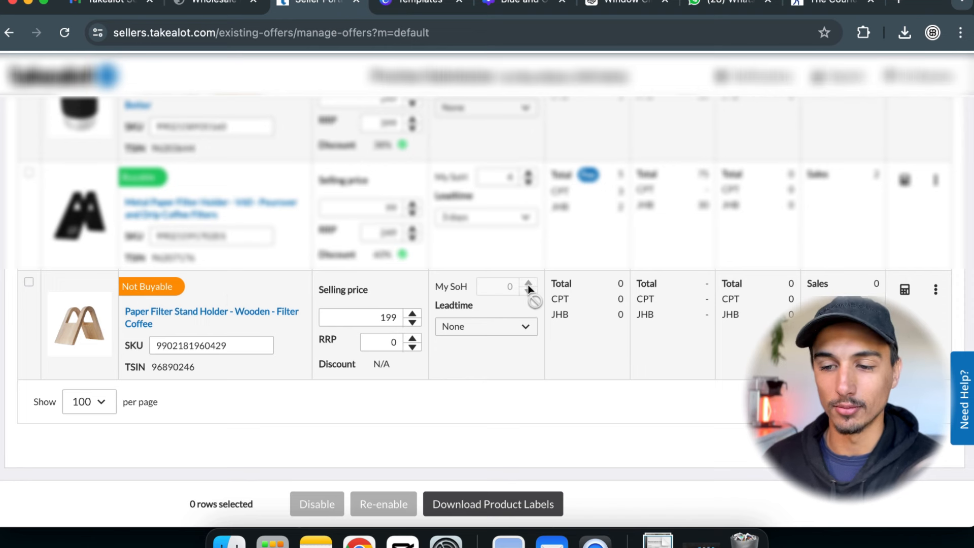
click(519, 330)
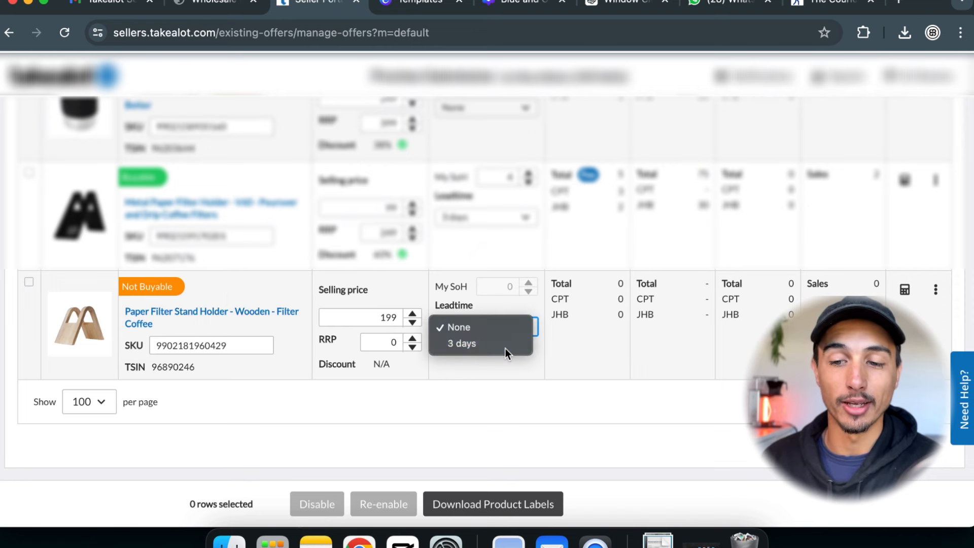
click(507, 335)
click(527, 283)
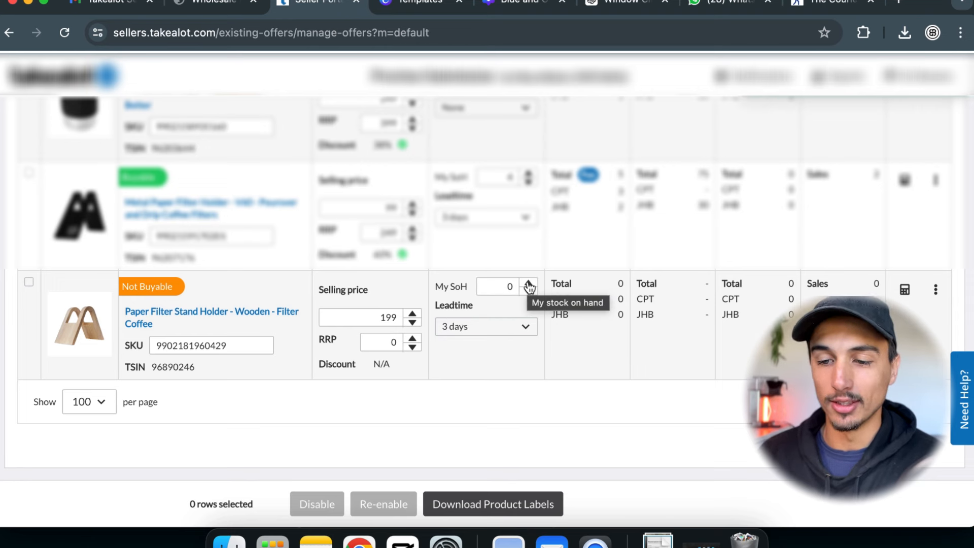
click(529, 285)
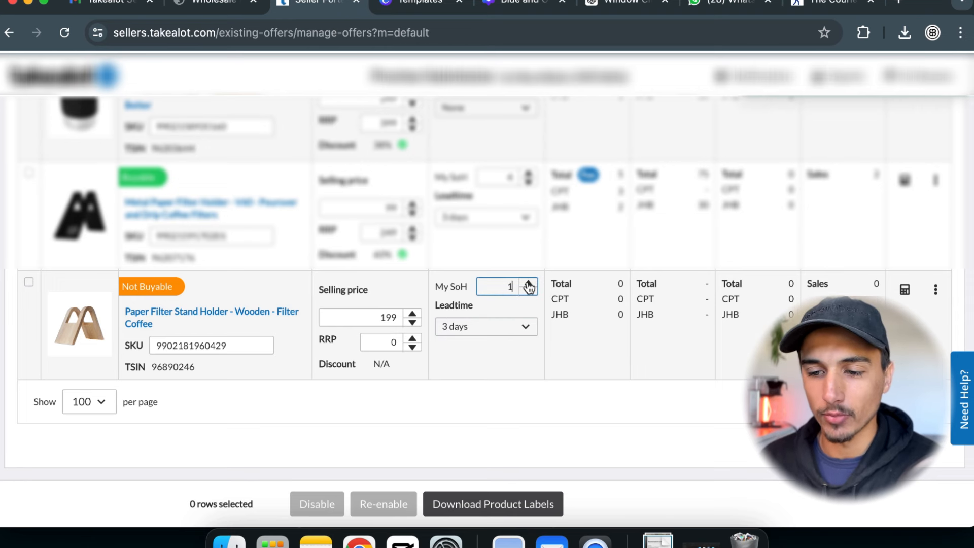
click(492, 366)
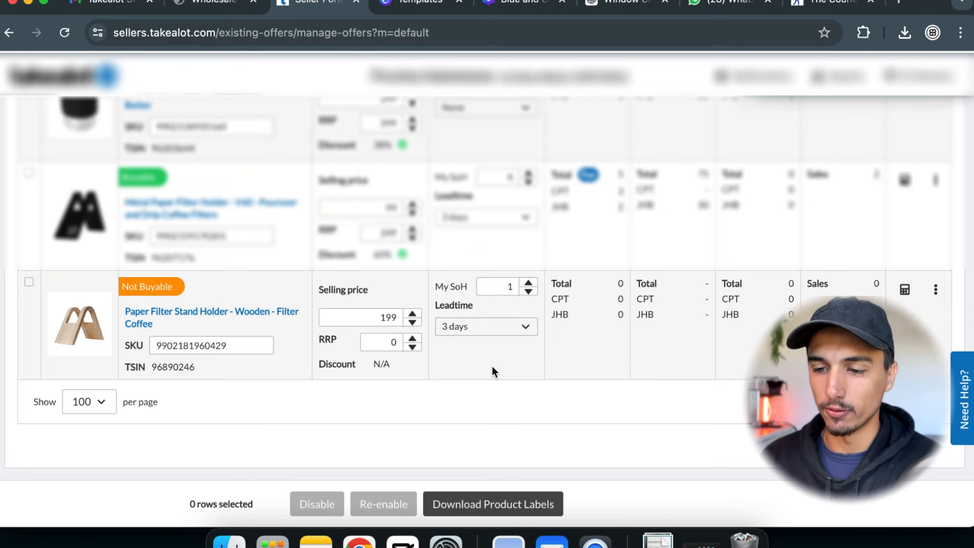